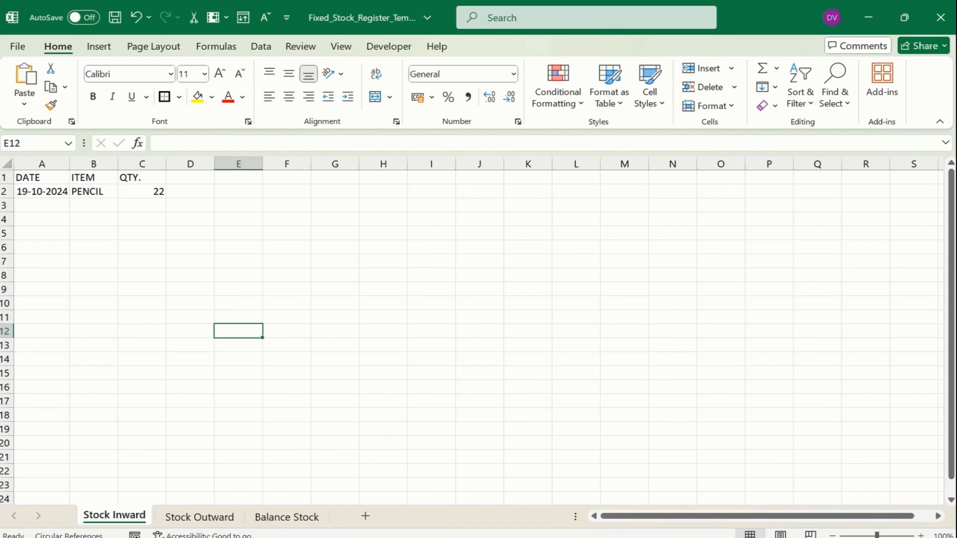
# Launch Excel from the Start menu and create a new blank workbook
pyautogui.press('super')
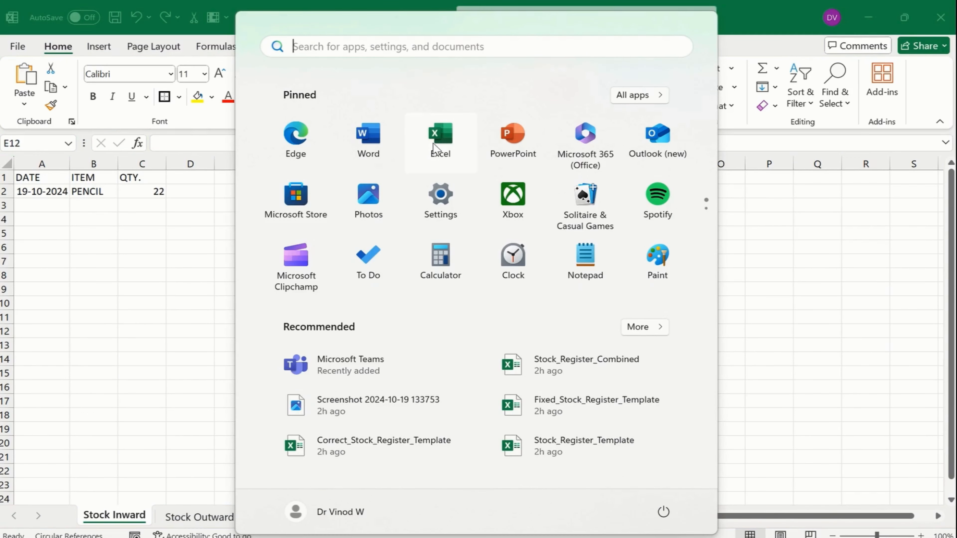
pyautogui.press('super')
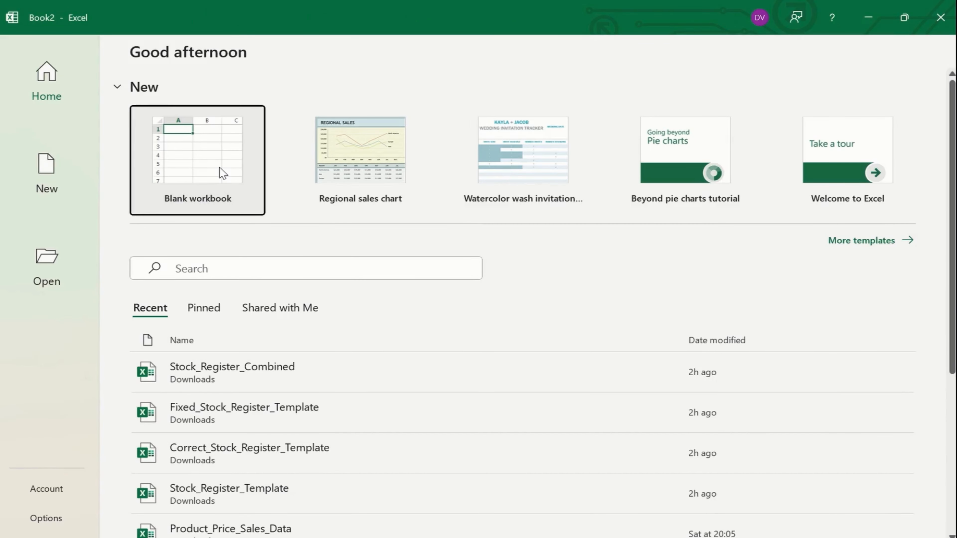
pyautogui.click(220, 174)
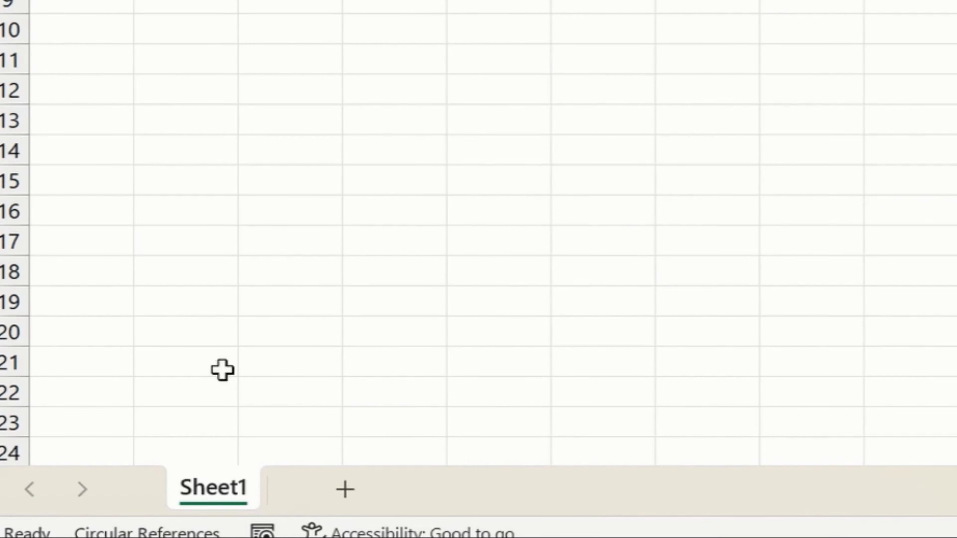
# Look through the Insert, Page Layout, Formulas, Data and Review tabs, then return to Home
pyautogui.click(98, 46)
pyautogui.click(153, 46)
pyautogui.click(216, 47)
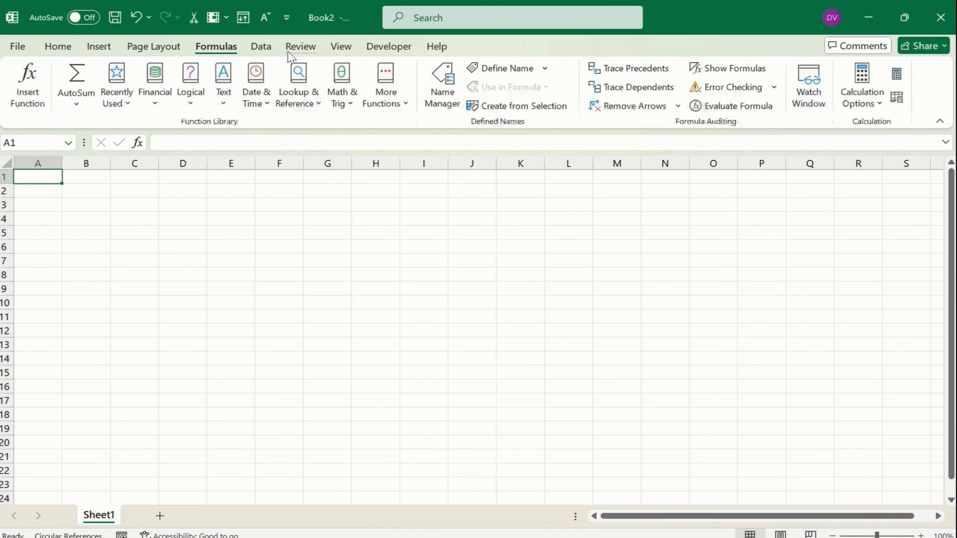
pyautogui.click(260, 46)
pyautogui.click(302, 48)
pyautogui.click(192, 228)
pyautogui.click(85, 205)
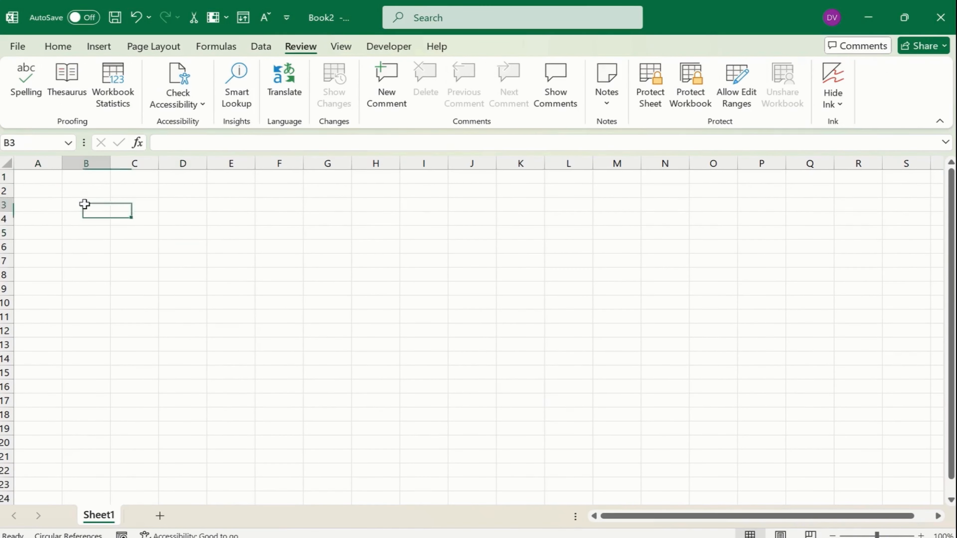
pyautogui.click(58, 46)
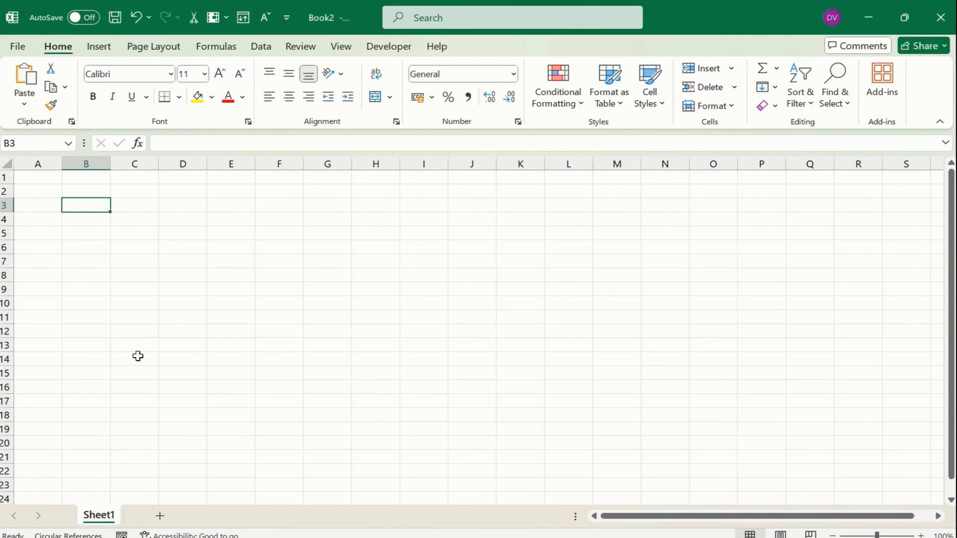
# Check the reference workbook's Stock Inward, Stock Outward and Balance Stock sheet names
pyautogui.doubleClick(101, 515)
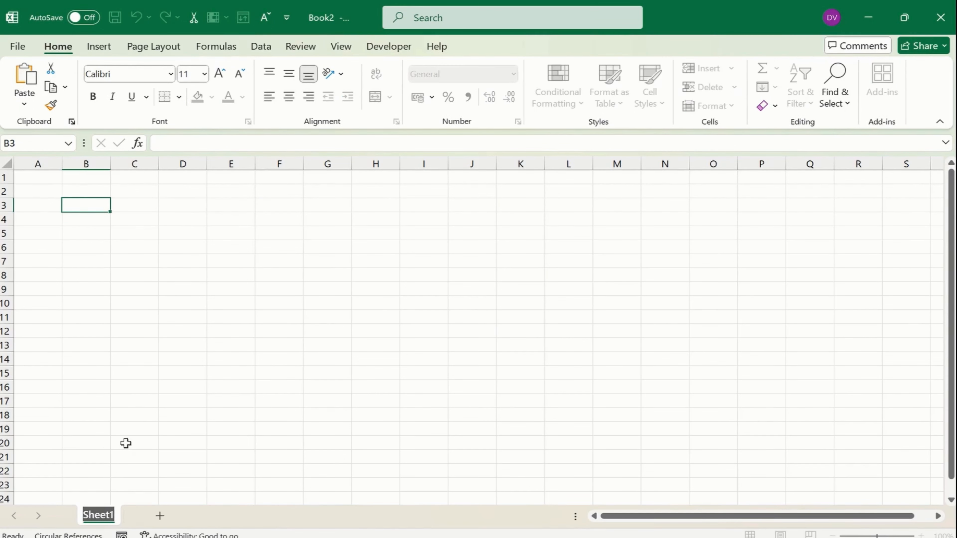
pyautogui.click(113, 384)
pyautogui.rightClick(104, 518)
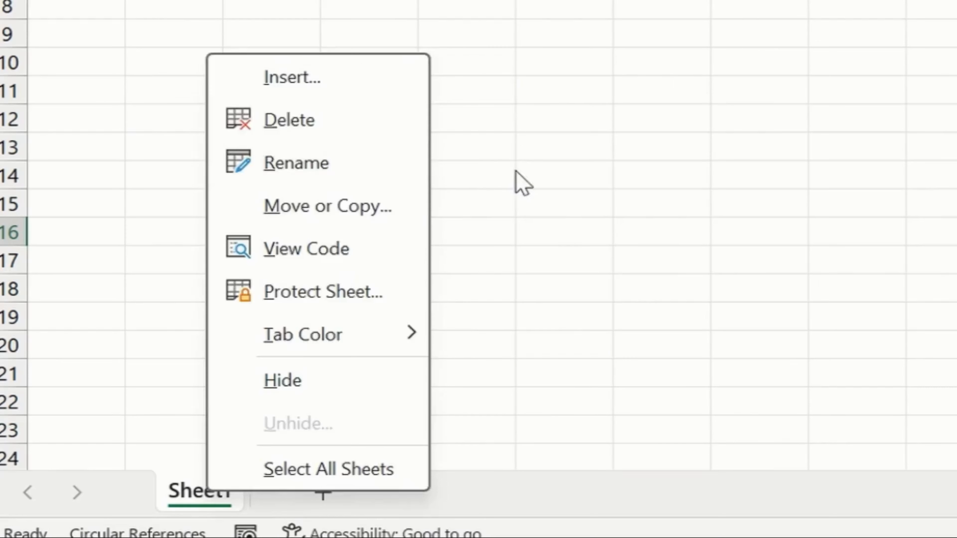
pyautogui.press('Escape')
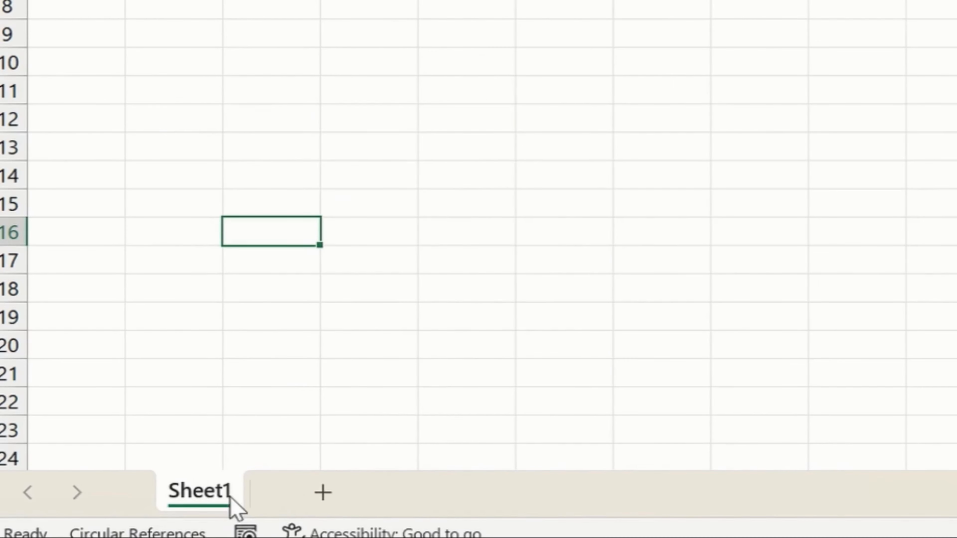
pyautogui.doubleClick(115, 521)
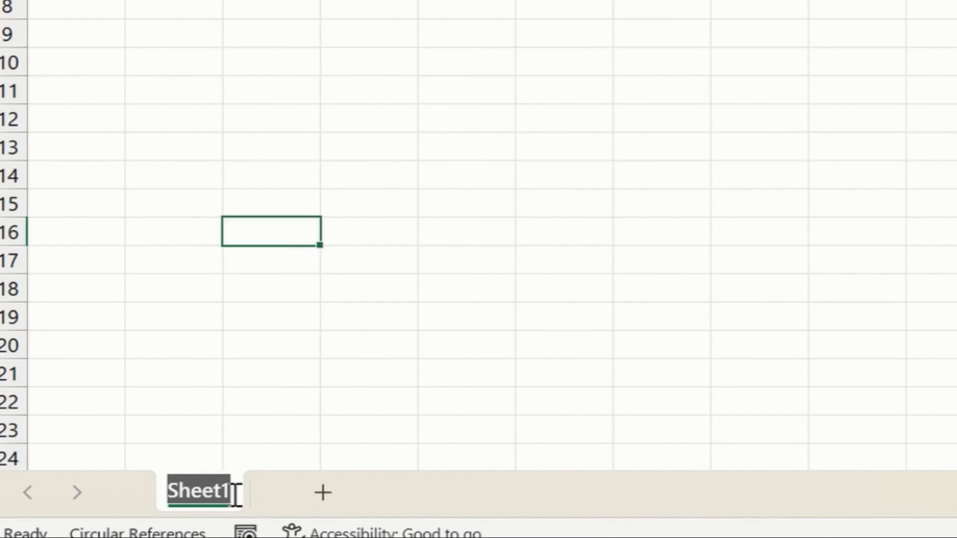
pyautogui.click(256, 375)
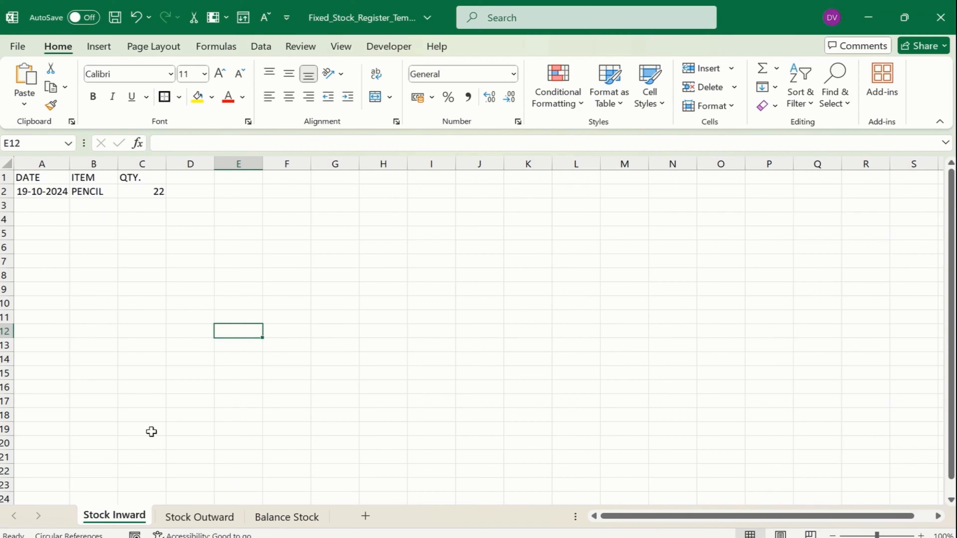
pyautogui.click(201, 516)
pyautogui.click(265, 517)
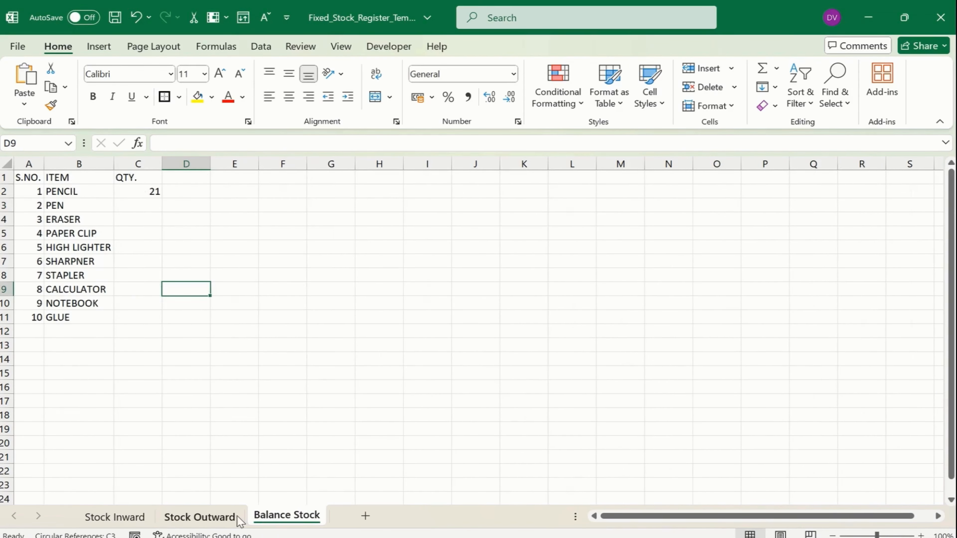
pyautogui.click(130, 517)
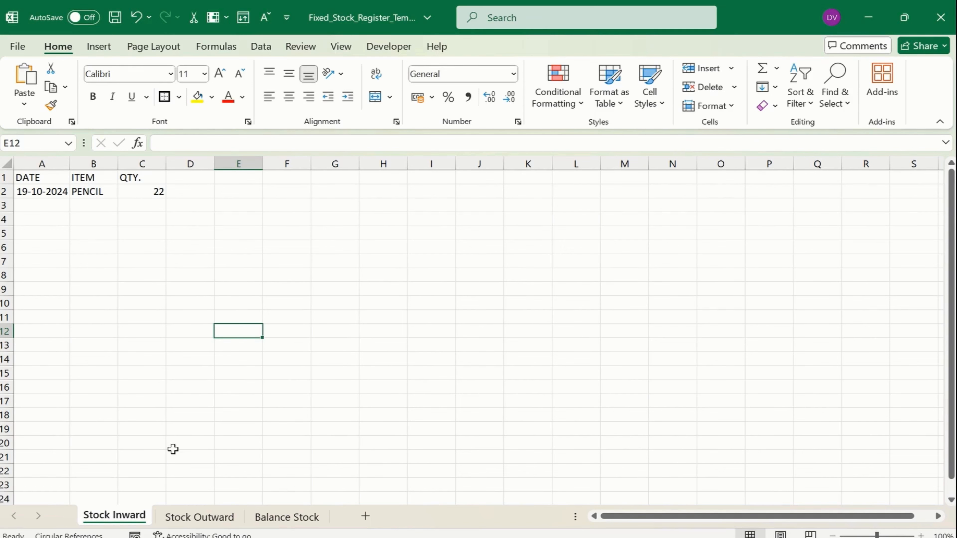
pyautogui.doubleClick(92, 520)
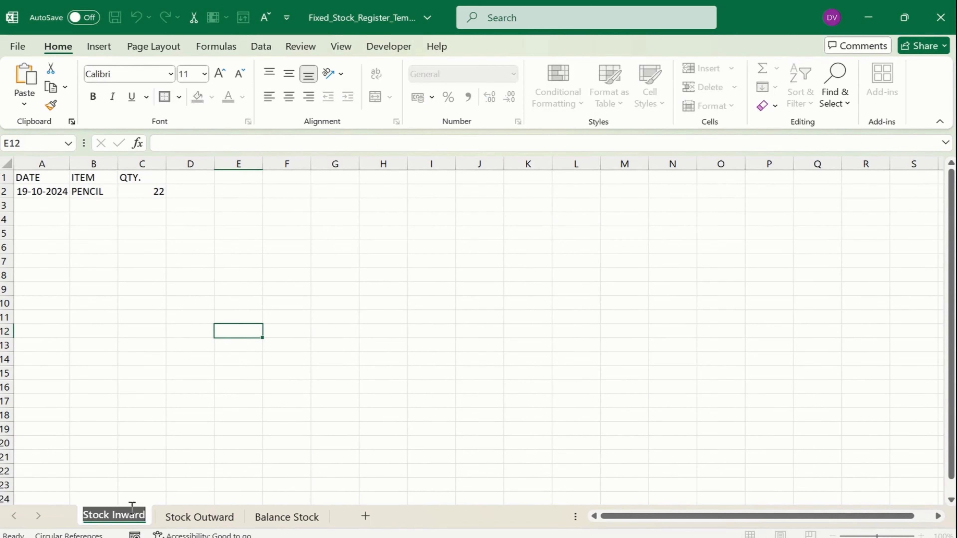
pyautogui.click(195, 430)
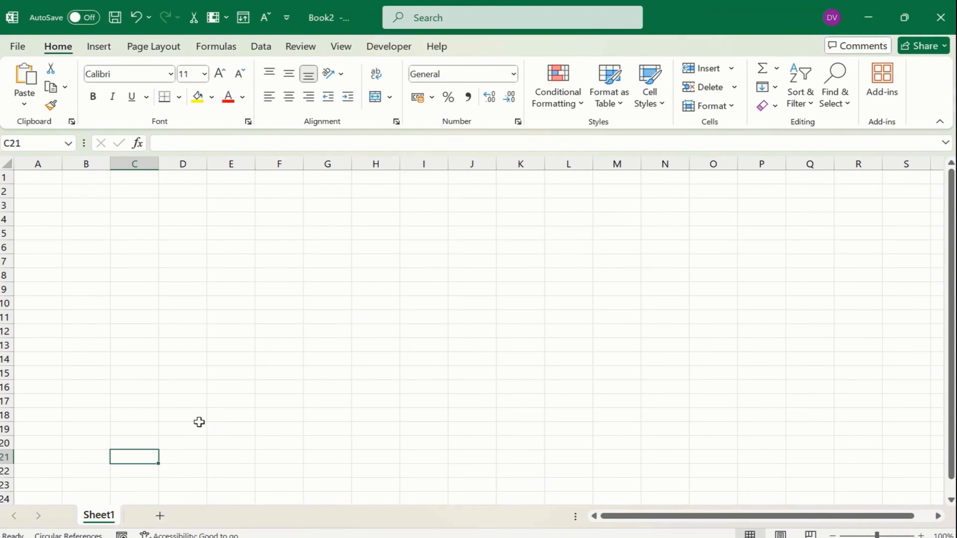
# Rename Sheet1 to Stock Inward and add a second sheet named Stock Outward
pyautogui.doubleClick(112, 515)
pyautogui.write('Stock Inward')
pyautogui.click(198, 455)
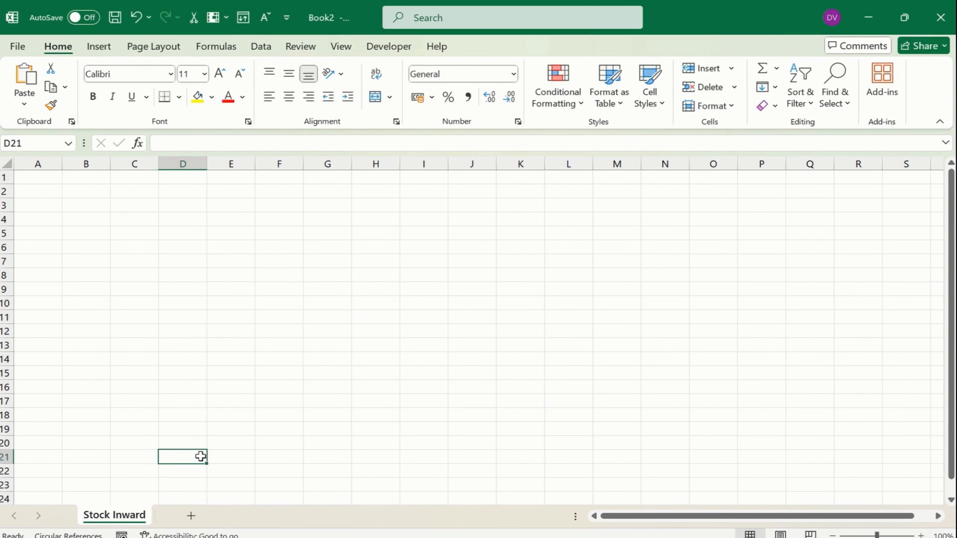
pyautogui.click(190, 516)
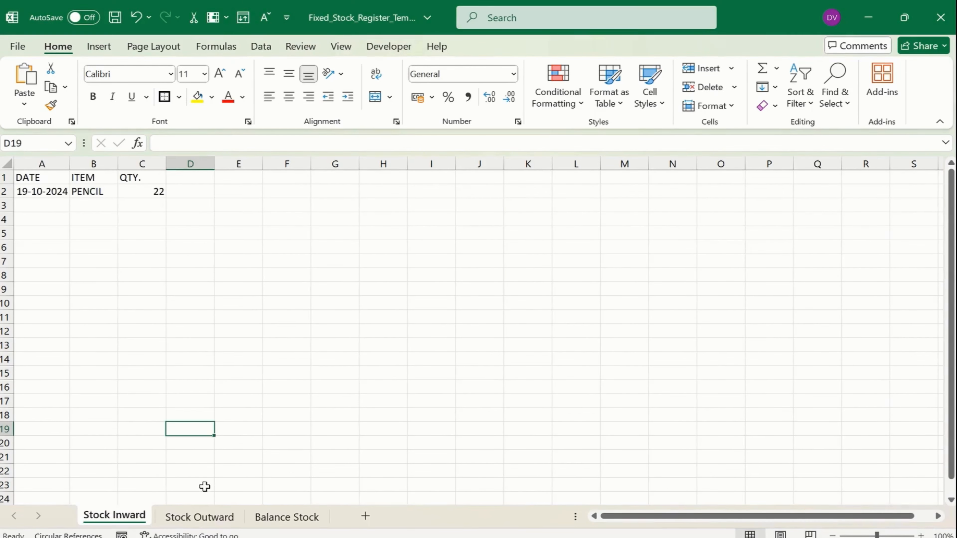
pyautogui.click(199, 515)
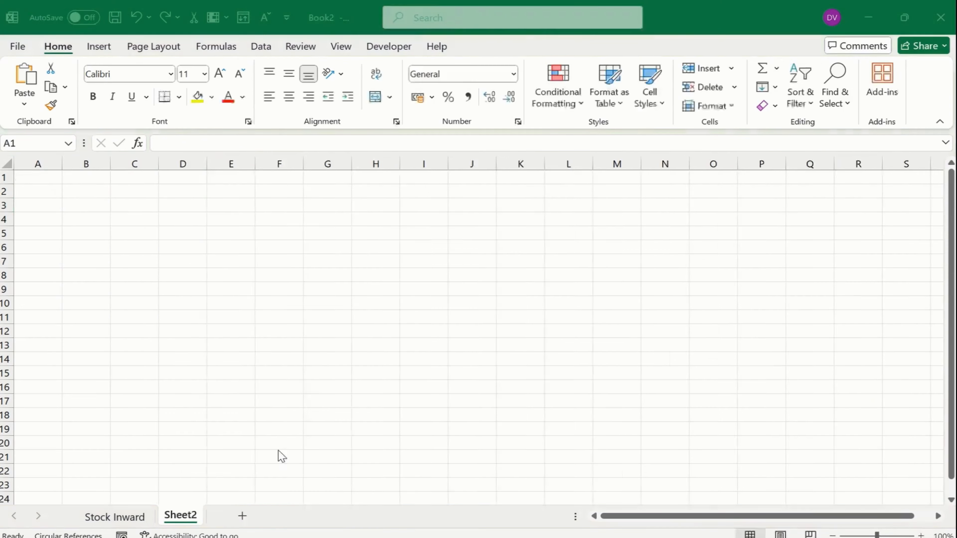
pyautogui.doubleClick(181, 515)
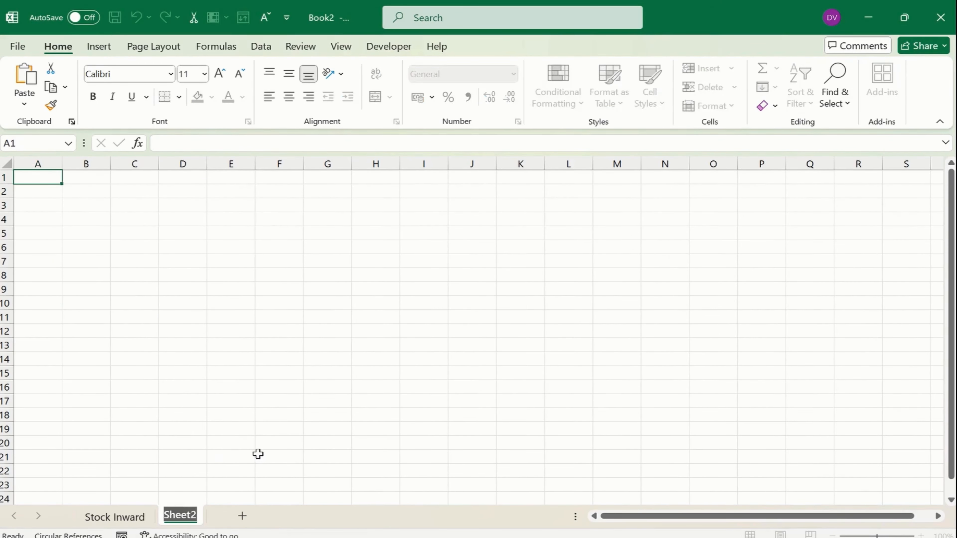
pyautogui.write('Stock Outward')
pyautogui.click(262, 418)
# Add a third sheet named Balance Stock, pasting the name copied from the reference
pyautogui.click(279, 515)
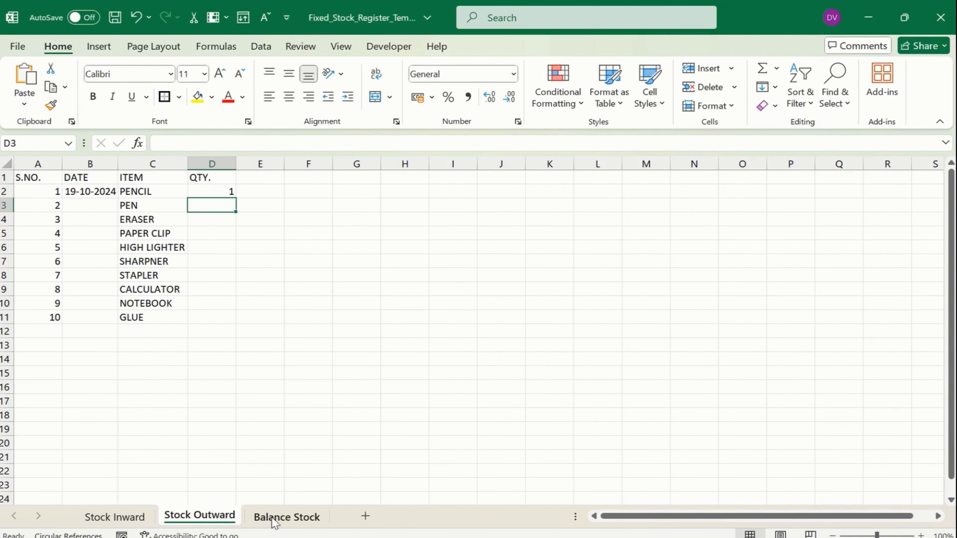
pyautogui.doubleClick(274, 519)
pyautogui.hotkey('ctrl', 'c')
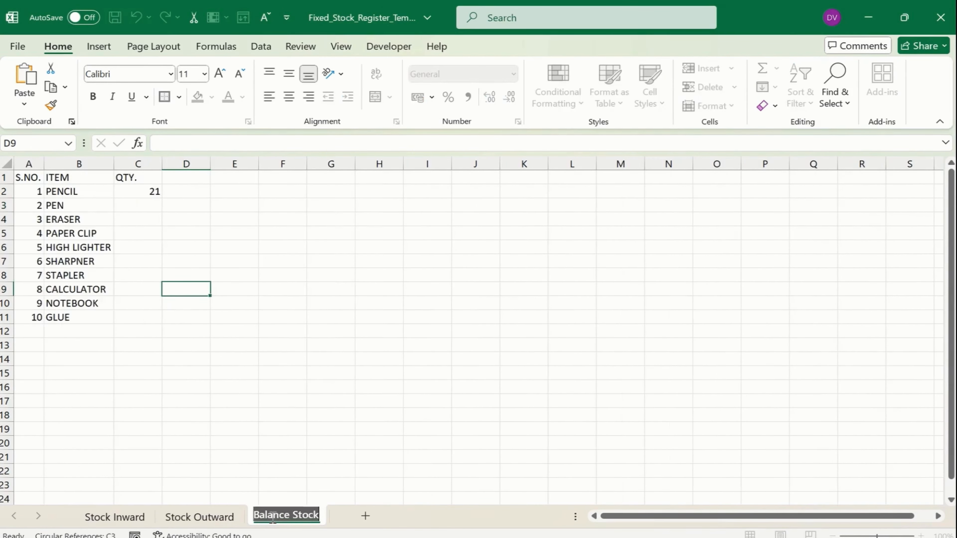
pyautogui.doubleClick(301, 515)
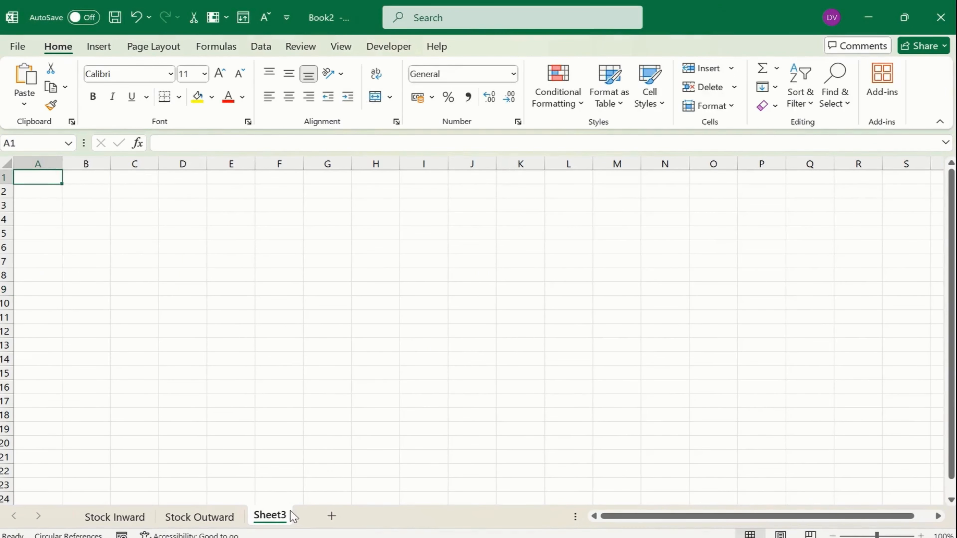
pyautogui.doubleClick(290, 513)
pyautogui.hotkey('ctrl', 'v')
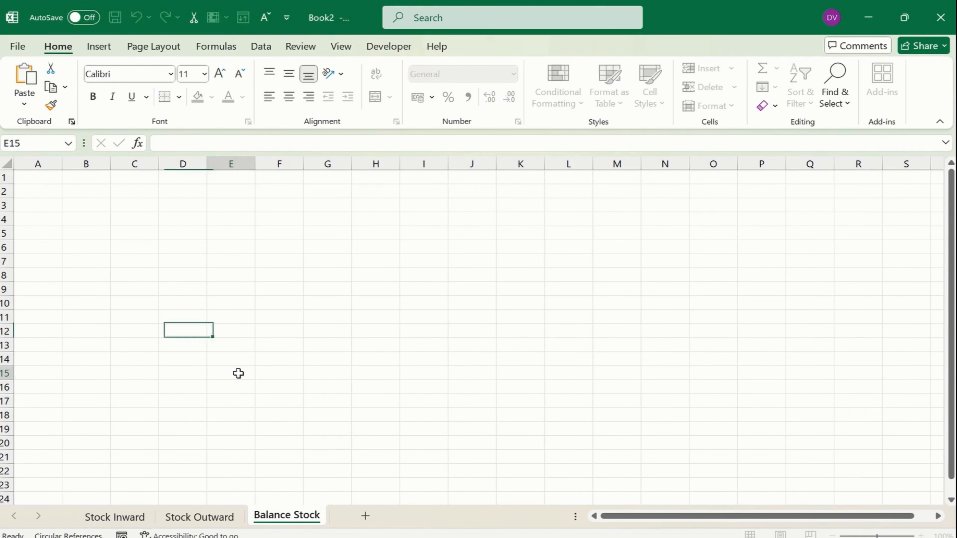
pyautogui.click(238, 373)
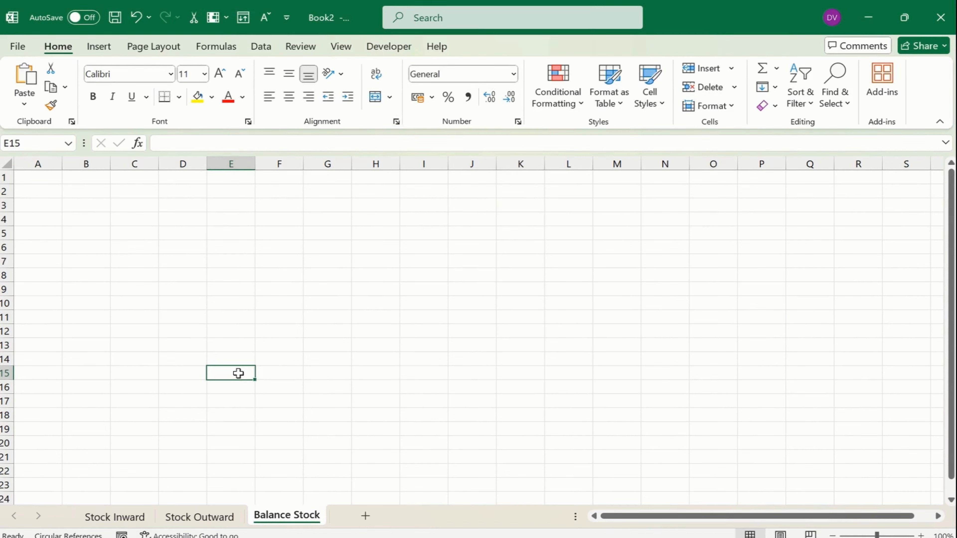
pyautogui.click(107, 516)
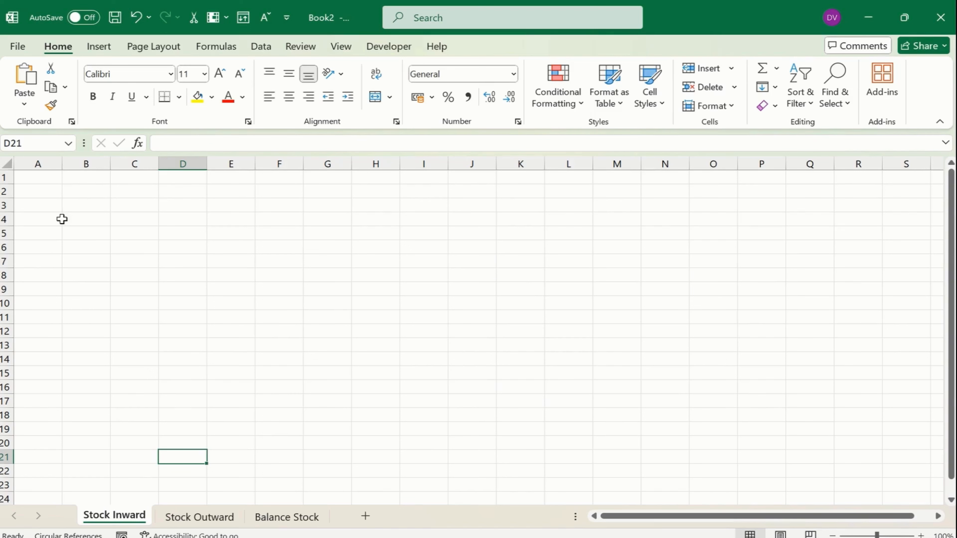
# Enter the headers Sr No, Date, ITEM and QTY. across A1:D1
pyautogui.click(45, 175)
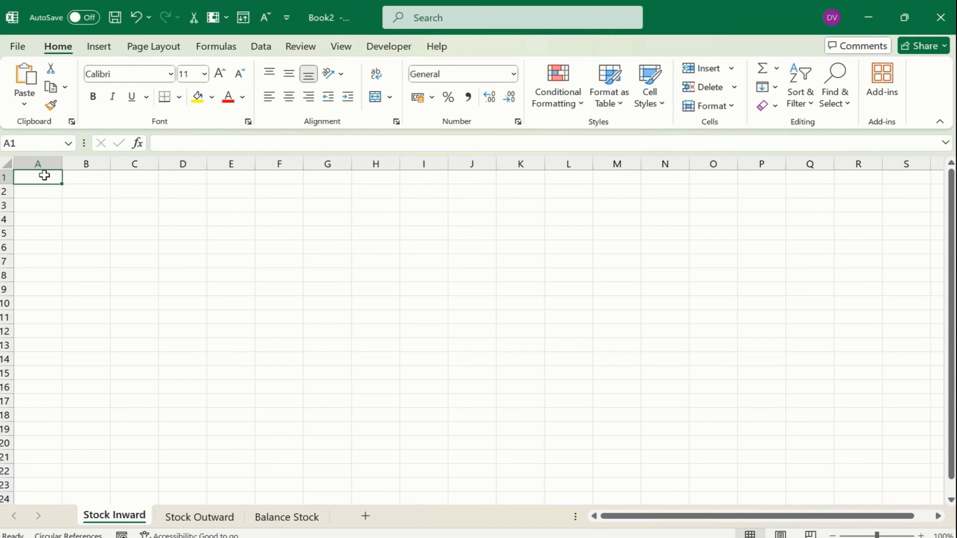
pyautogui.write('Sr No')
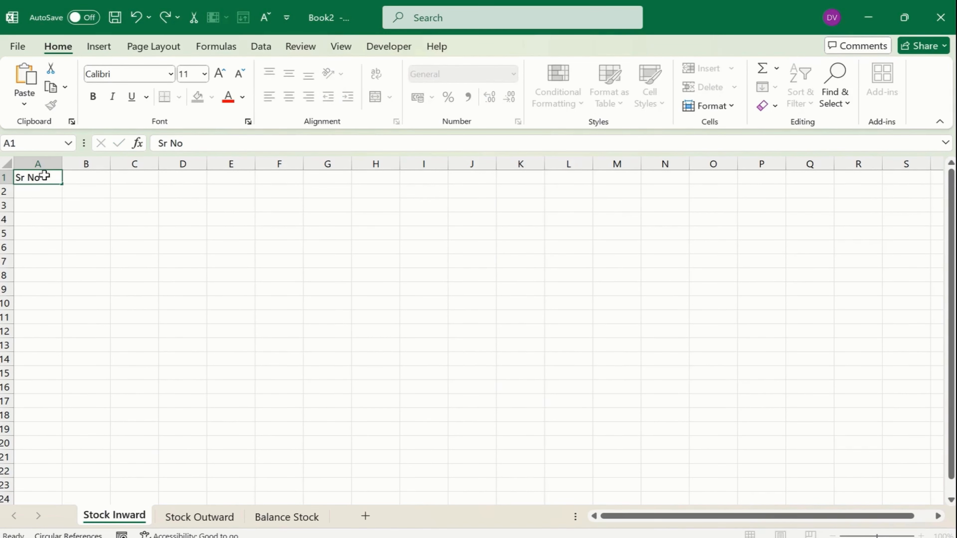
pyautogui.press('Tab')
pyautogui.write('Date')
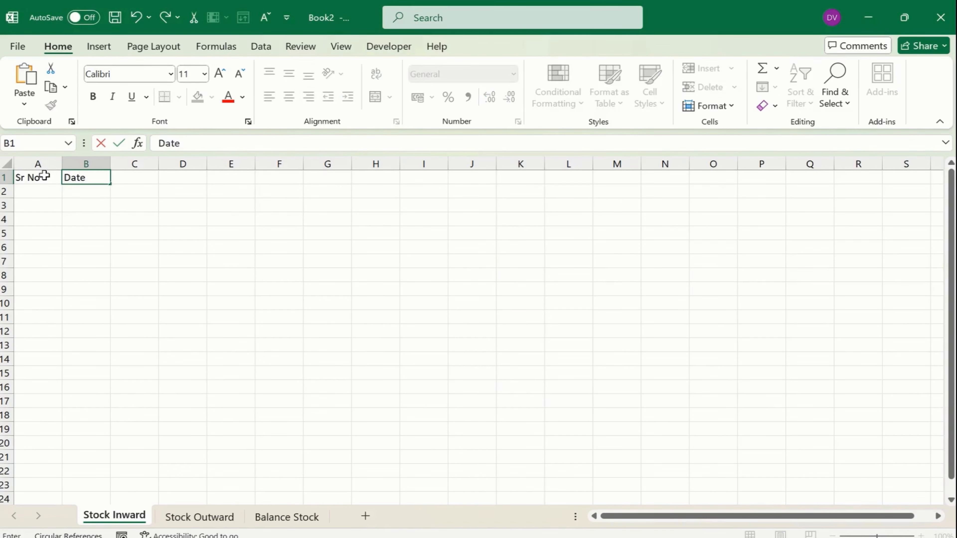
pyautogui.press('Tab')
pyautogui.write('ITE')
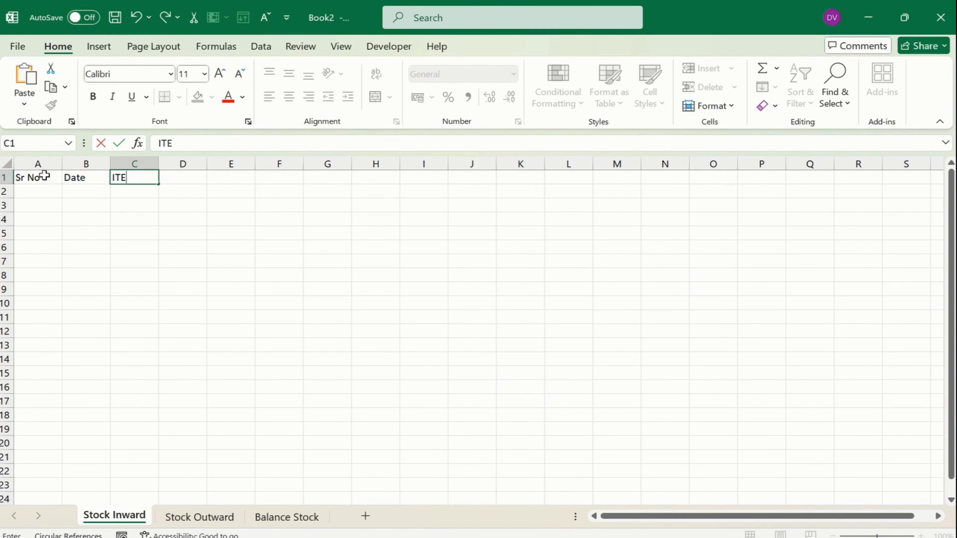
pyautogui.write('M')
pyautogui.press('Tab')
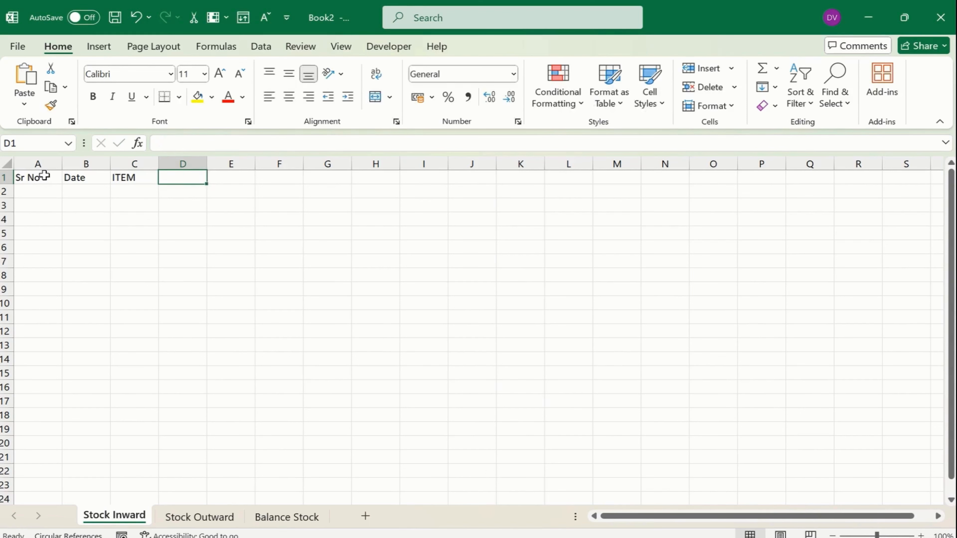
pyautogui.write('QTY.')
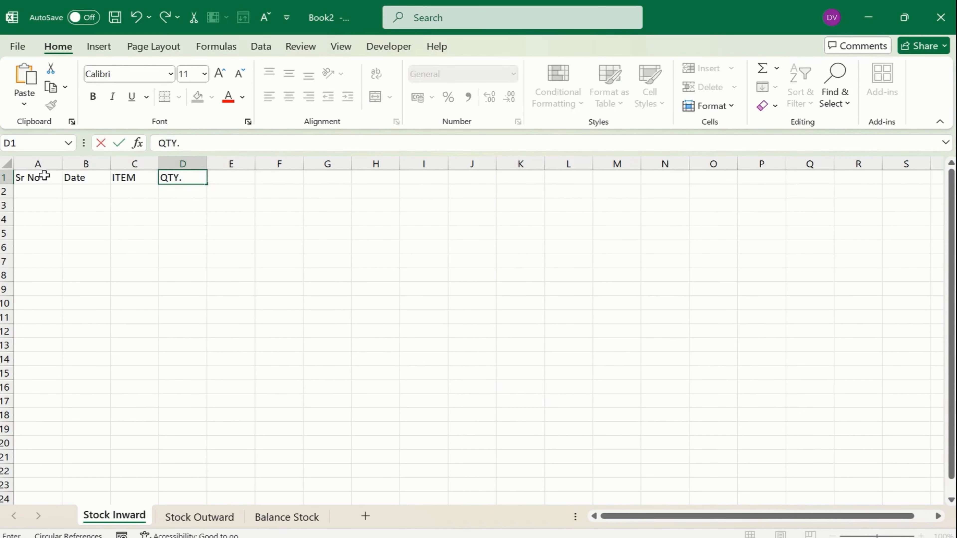
pyautogui.press('Return')
# Retype B1 as DATE and A1 as SR. NO in capitals, then select the header row
pyautogui.press('Up')
pyautogui.press('Right')
pyautogui.write('DATE')
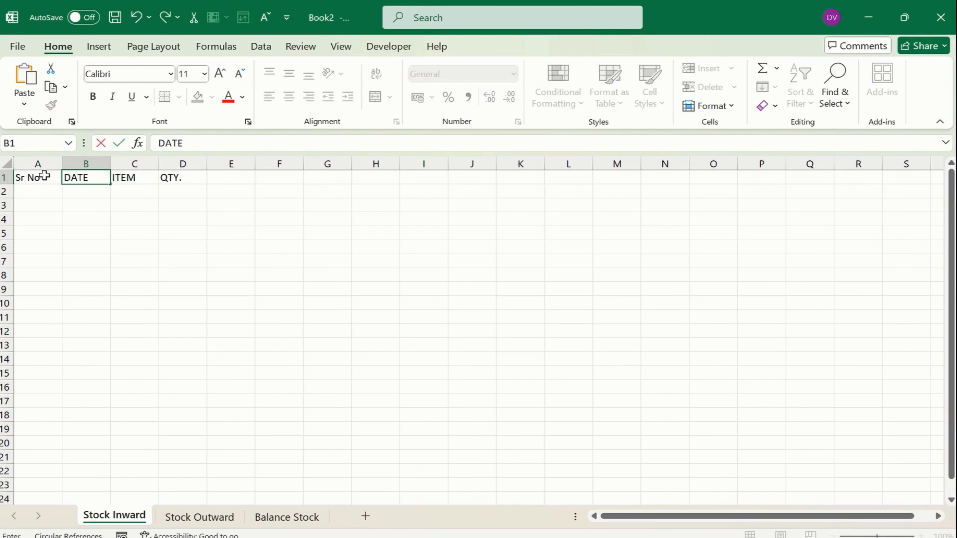
pyautogui.press('Return')
pyautogui.press('Left')
pyautogui.press('Up')
pyautogui.write('SR')
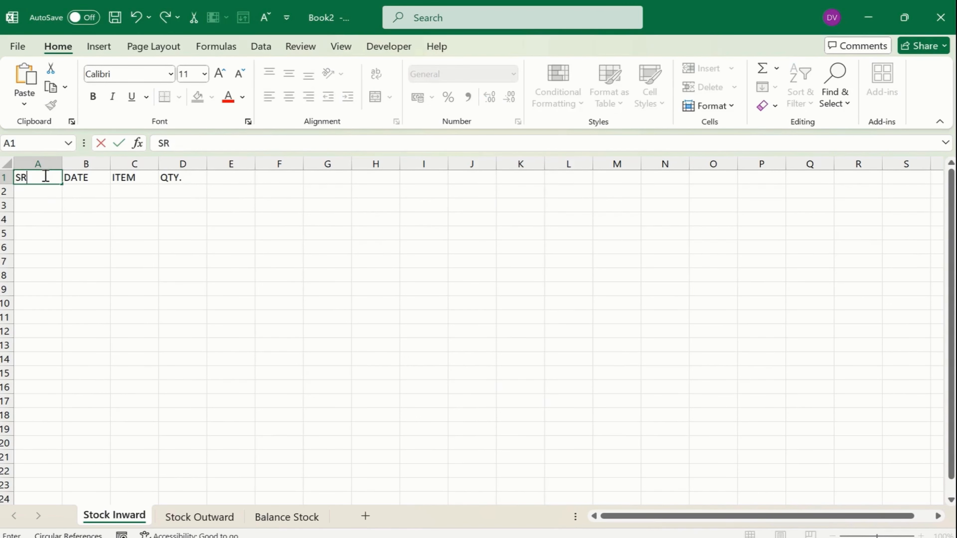
pyautogui.write('. NO')
pyautogui.press('Return')
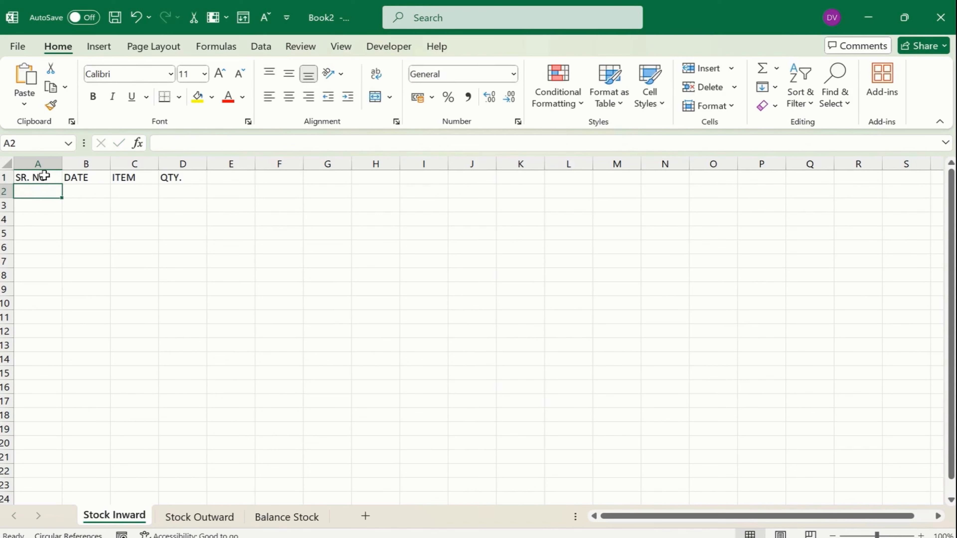
pyautogui.press('Up')
pyautogui.hotkey('shift', 'Right')
pyautogui.hotkey('shift', 'Right')
pyautogui.hotkey('shift', 'Right')
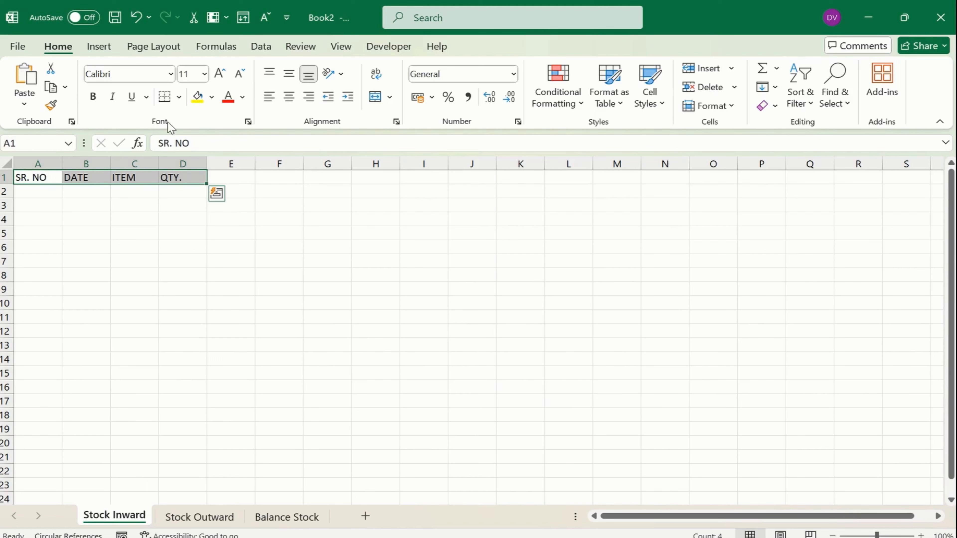
# Make the A1:D1 header bold with yellow fill and give A1:D10 all borders
pyautogui.click(197, 96)
pyautogui.click(93, 97)
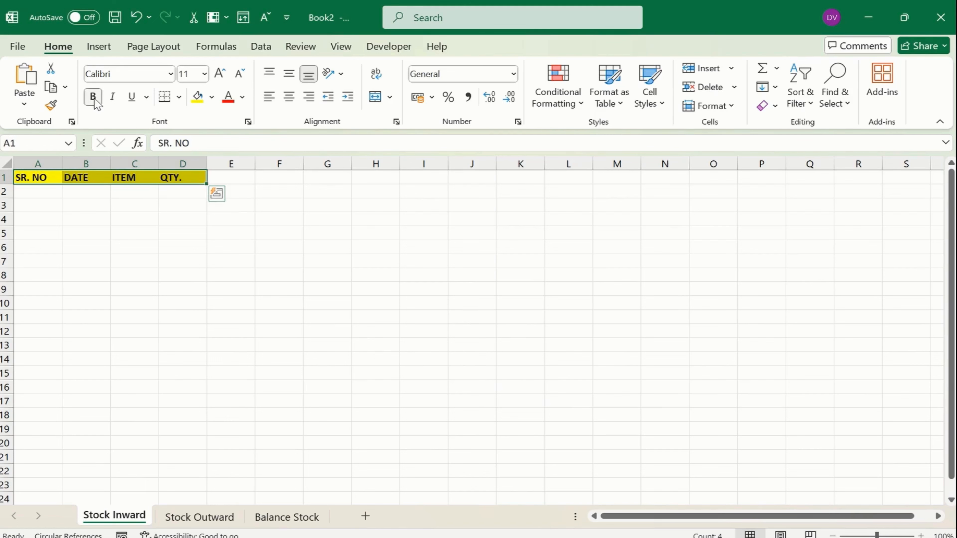
pyautogui.keyDown('shift'); pyautogui.click(190, 415); pyautogui.keyUp('shift')
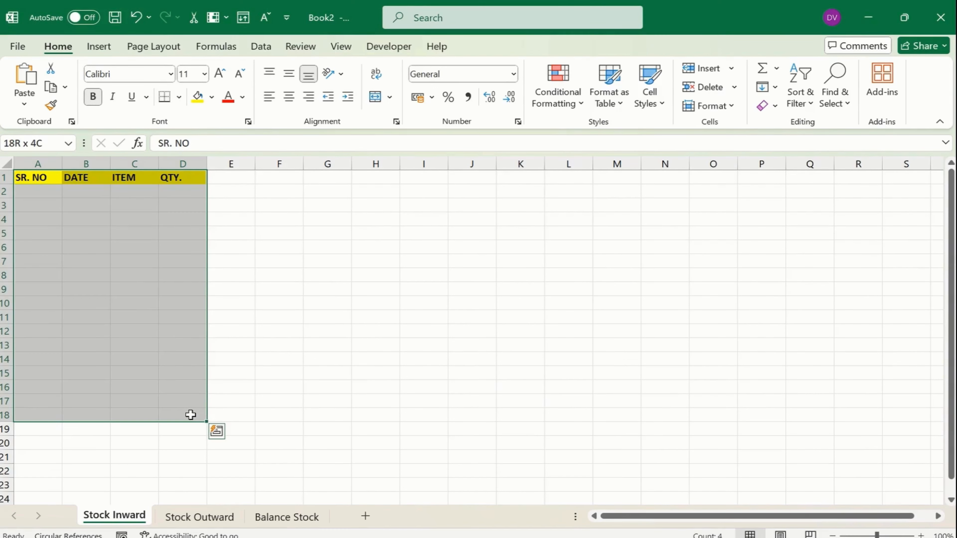
pyautogui.keyDown('shift'); pyautogui.click(185, 303); pyautogui.keyUp('shift')
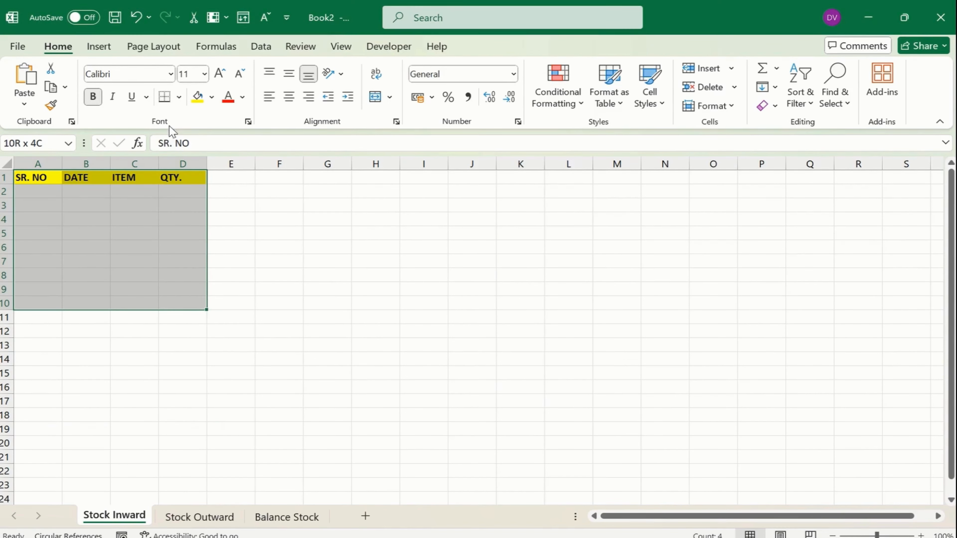
pyautogui.click(179, 97)
pyautogui.click(192, 242)
pyautogui.click(123, 231)
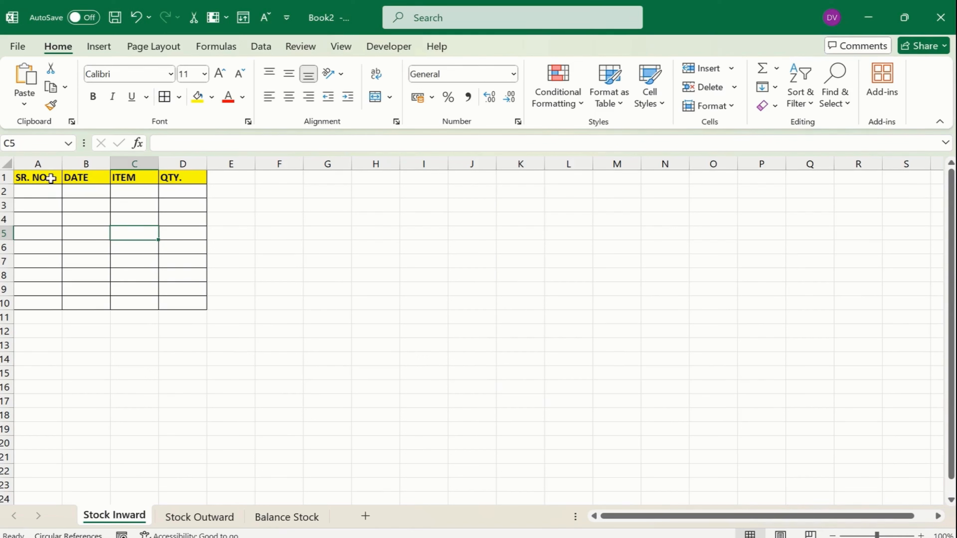
# Add a thick outside border around the A1:D10 table
pyautogui.click(44, 178)
pyautogui.moveTo(39, 164); pyautogui.dragTo(172, 172)
pyautogui.click(172, 304)
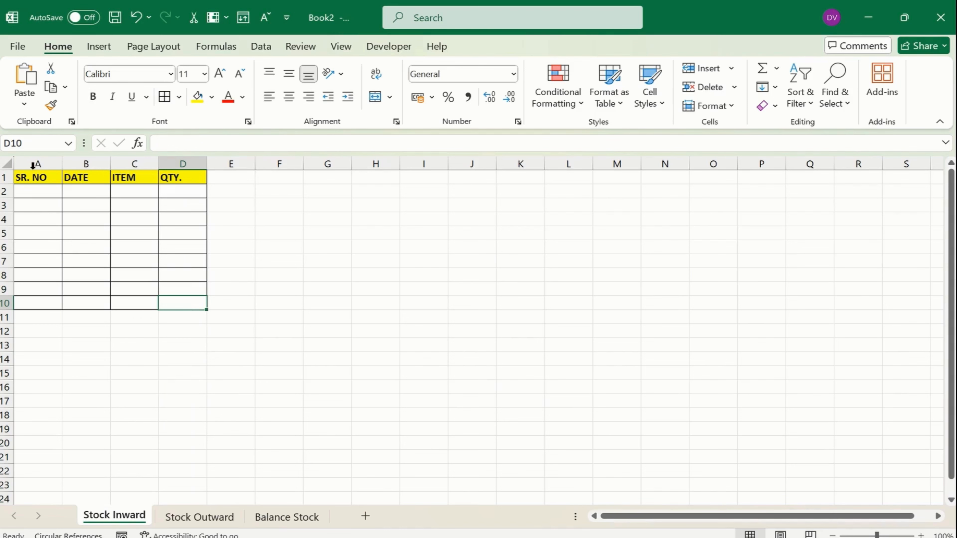
pyautogui.moveTo(38, 179); pyautogui.dragTo(183, 303)
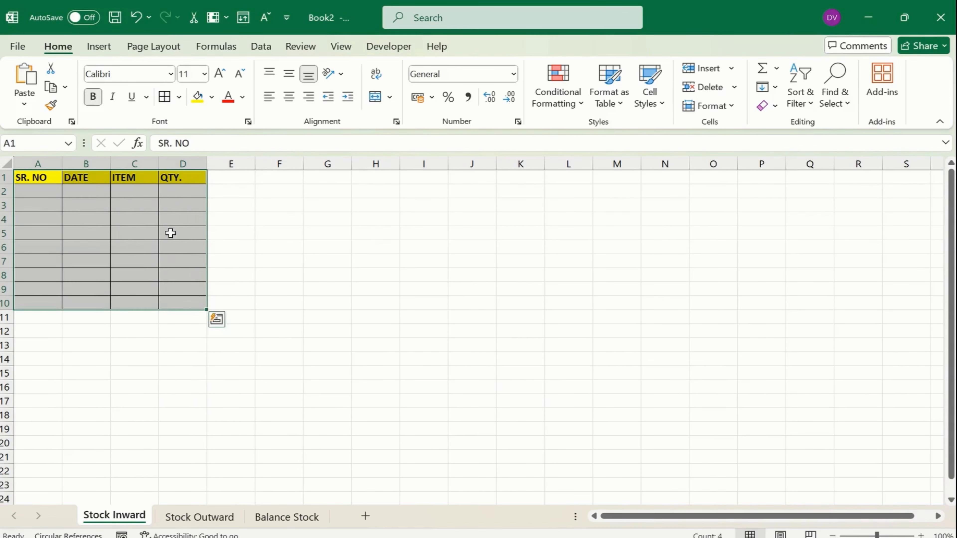
pyautogui.click(180, 97)
pyautogui.click(197, 289)
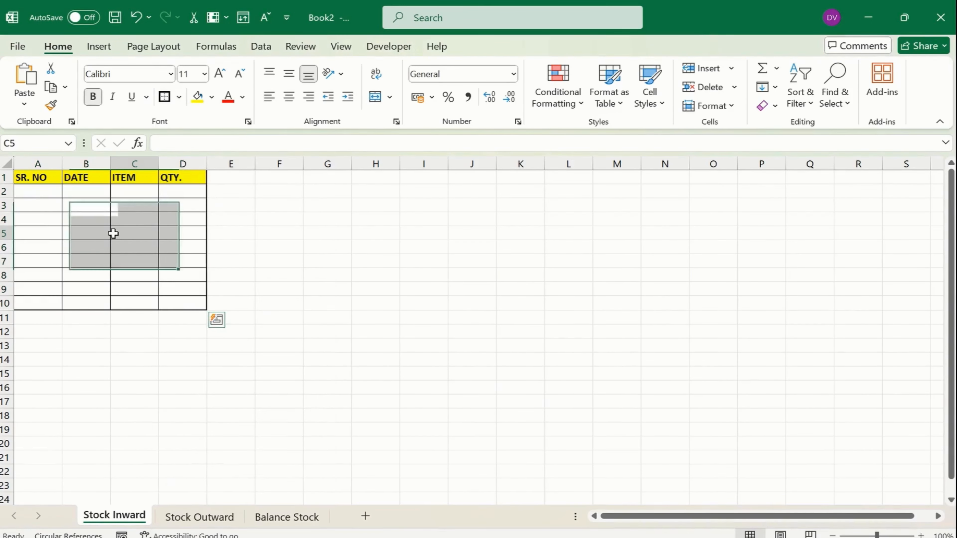
pyautogui.click(113, 221)
pyautogui.click(33, 204)
# Enter 1 and 2 in A2:A3 and fill the serial numbers down to A10
pyautogui.click(38, 191)
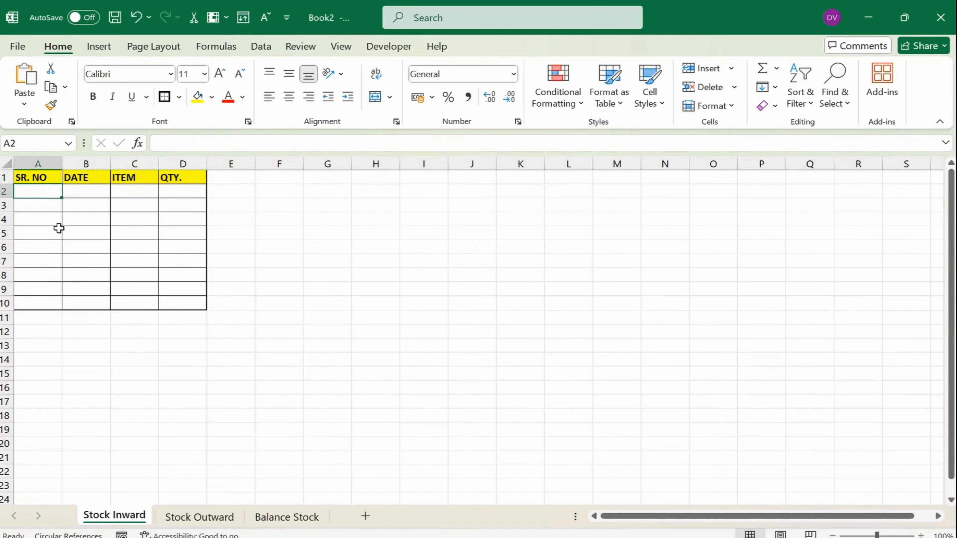
pyautogui.write('1')
pyautogui.press('Return')
pyautogui.write('2')
pyautogui.press('Return')
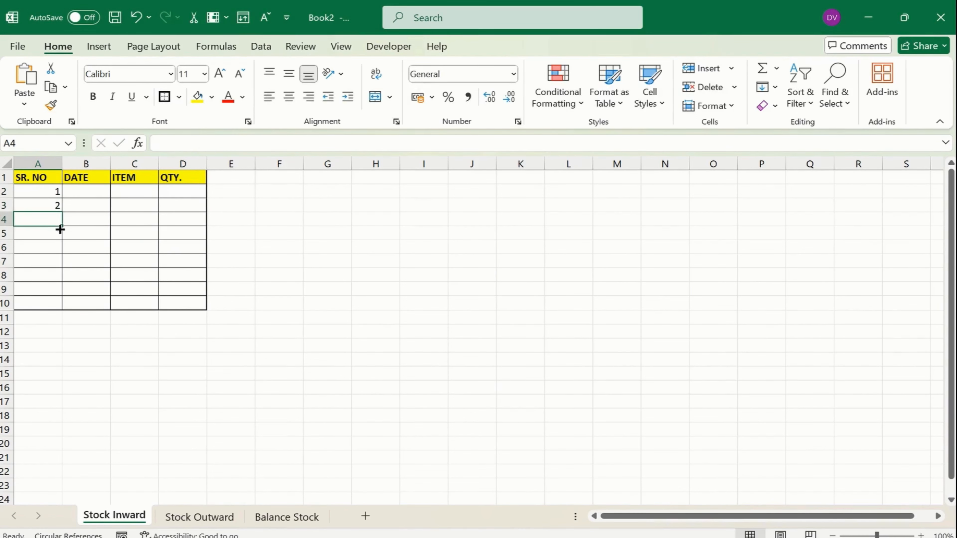
pyautogui.click(59, 229)
pyautogui.press('Up')
pyautogui.press('Up')
pyautogui.press('Up')
pyautogui.hotkey('shift', 'Down')
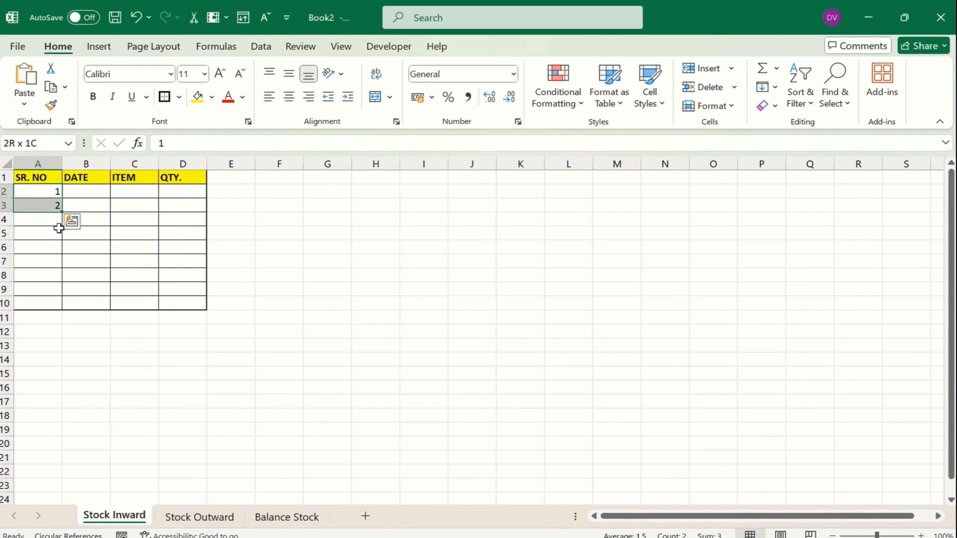
pyautogui.moveTo(63, 214); pyautogui.dragTo(66, 307)
# AutoFit all column widths on the sheet to their contents
pyautogui.doubleClick(62, 163)
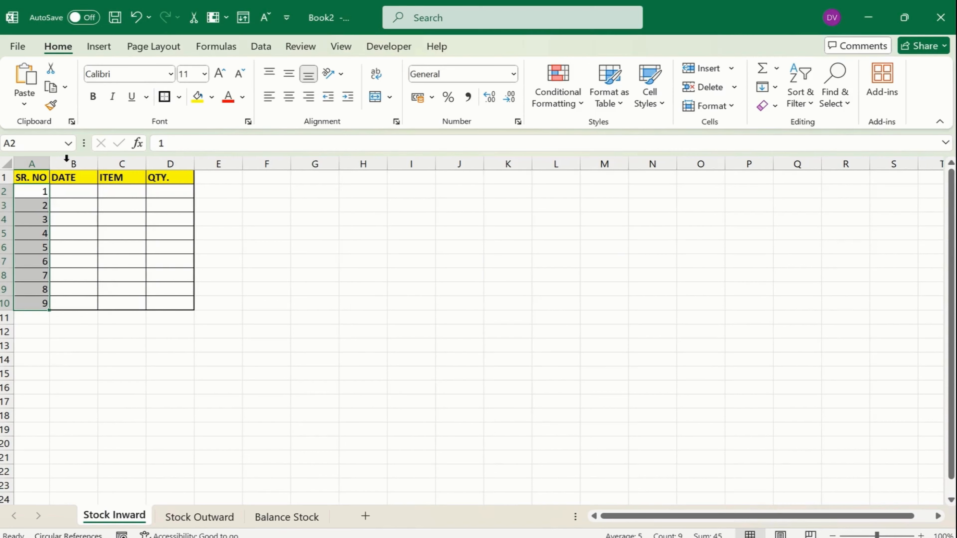
pyautogui.click(7, 163)
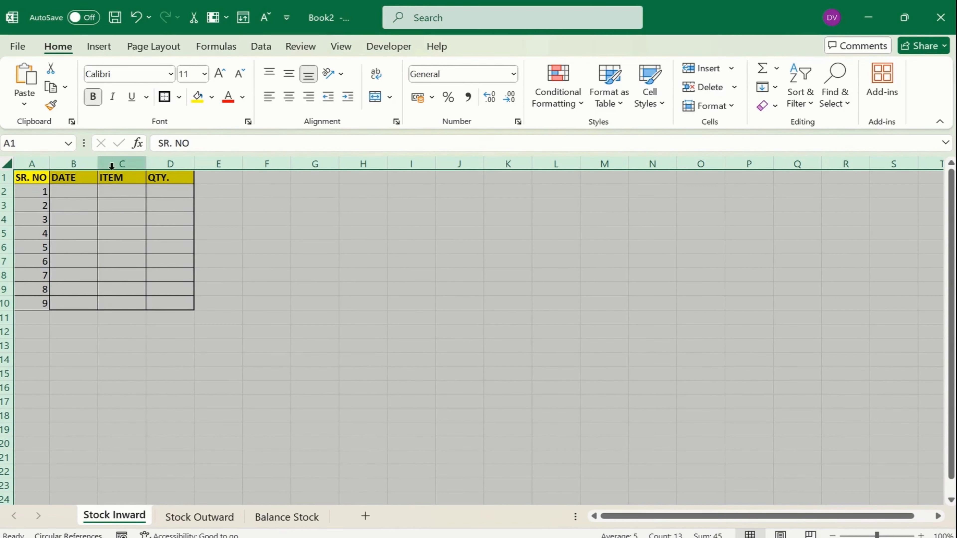
pyautogui.doubleClick(98, 161)
pyautogui.click(90, 190)
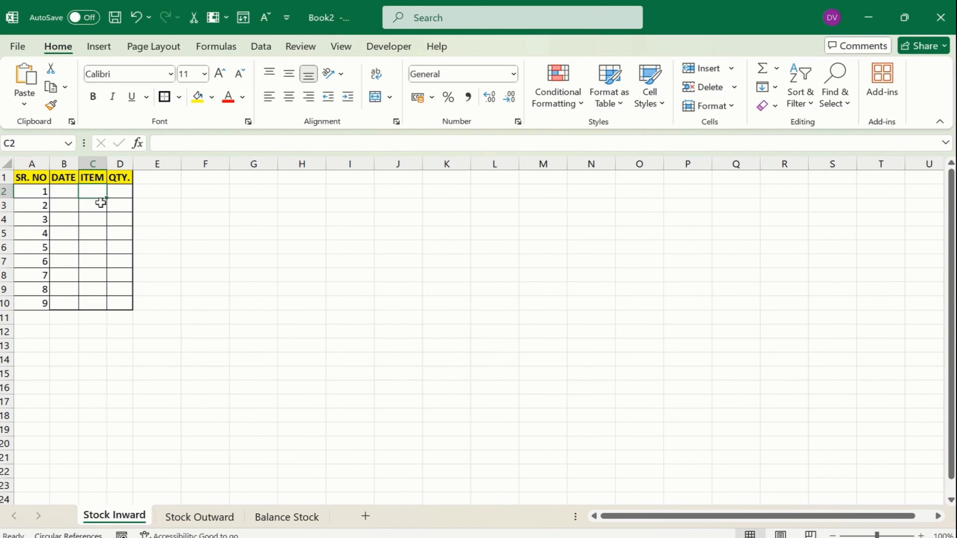
# Centre the serial numbers in column A
pyautogui.click(41, 163)
pyautogui.click(290, 98)
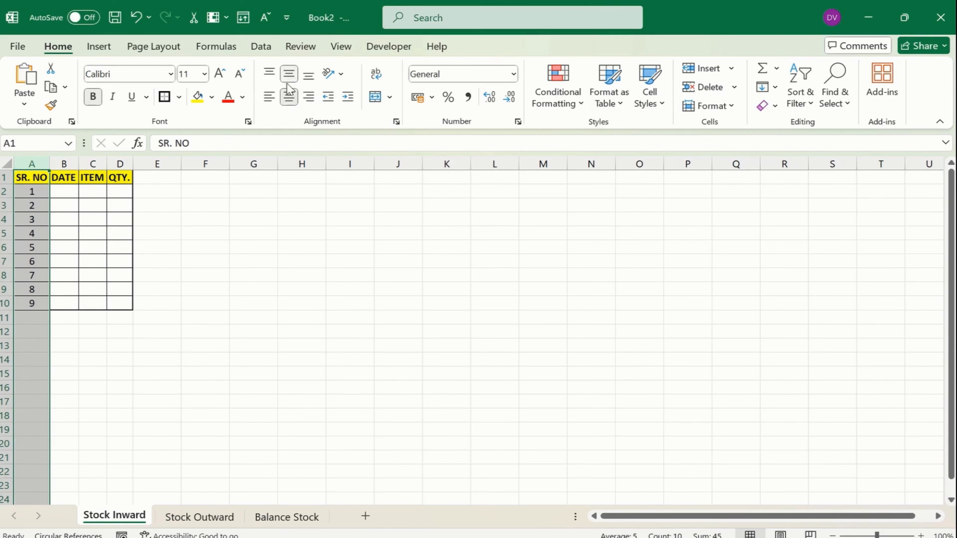
pyautogui.click(93, 259)
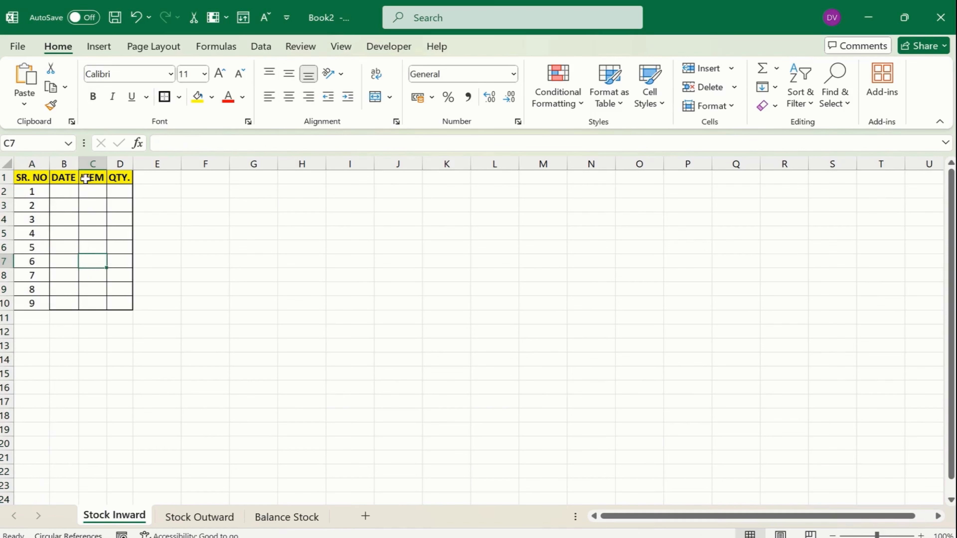
# Insert a new column B before DATE with the header INOVICE
pyautogui.rightClick(71, 164)
pyautogui.click(148, 306)
pyautogui.click(77, 181)
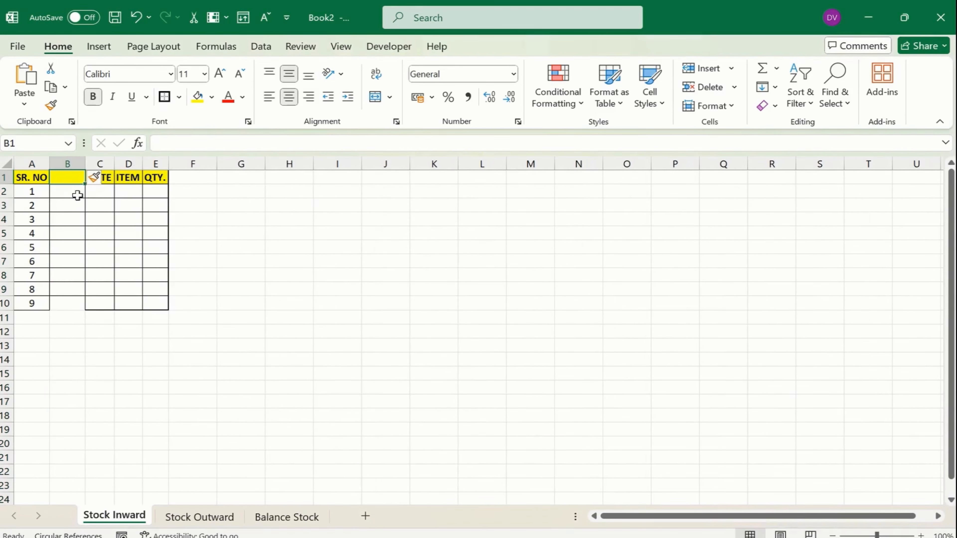
pyautogui.write('Ino')
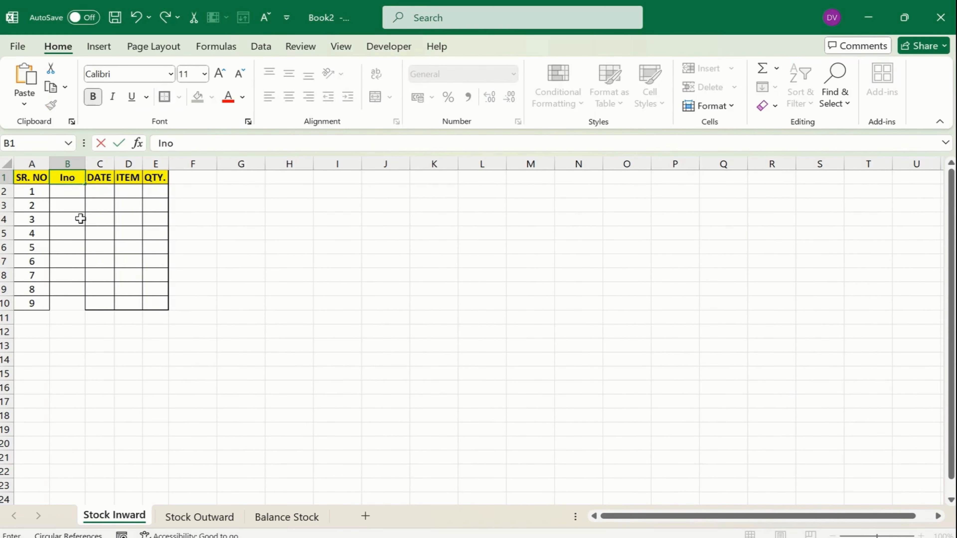
pyautogui.press('BackSpace')
pyautogui.press('BackSpace')
pyautogui.write('NOVICE')
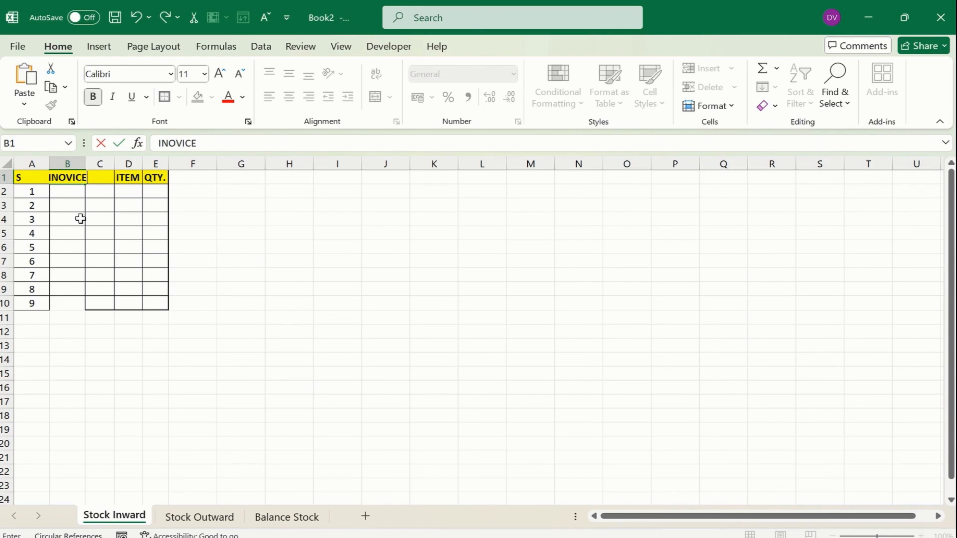
pyautogui.press('Return')
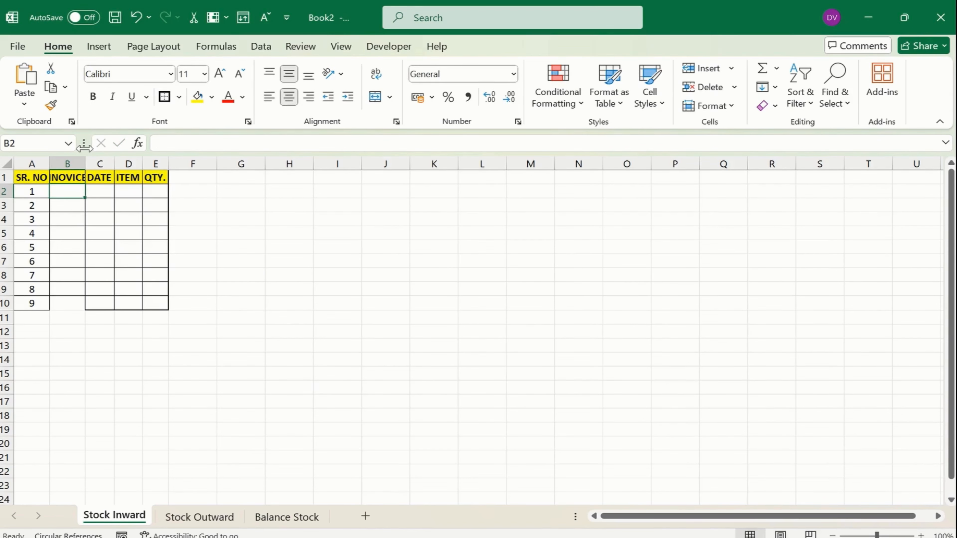
# Widen column B to fit INOVICE, then select the table and cells B2 to D2
pyautogui.moveTo(85, 163); pyautogui.dragTo(93, 163)
pyautogui.moveTo(32, 177); pyautogui.dragTo(165, 301)
pyautogui.click(102, 219)
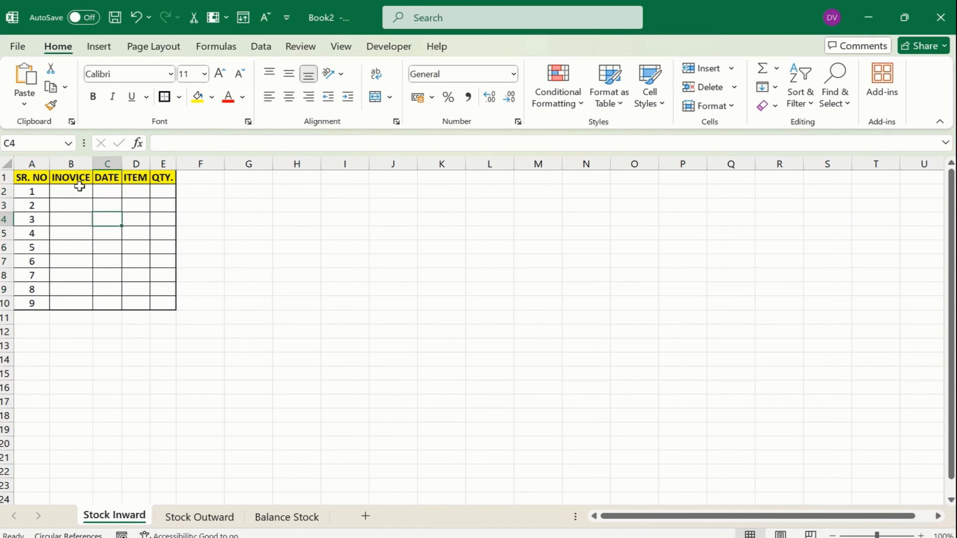
pyautogui.click(79, 190)
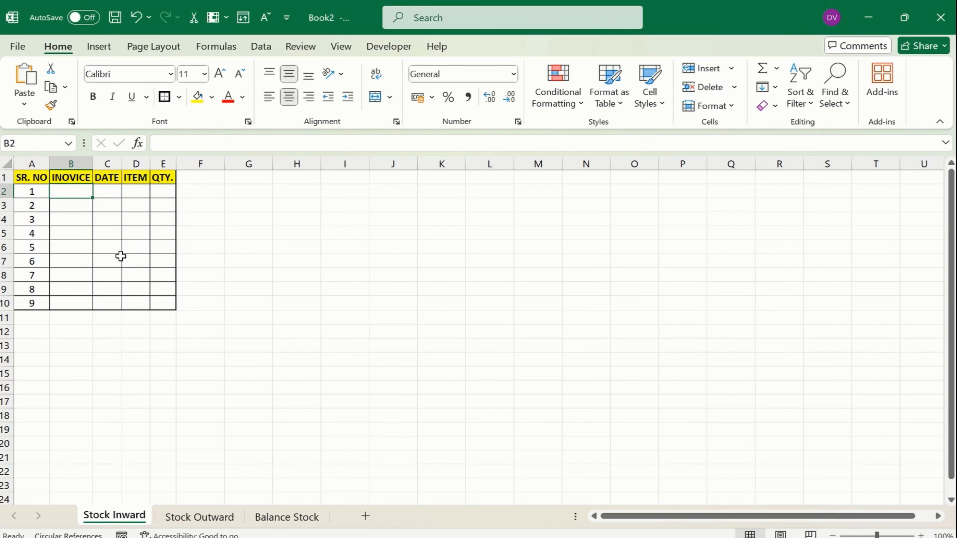
pyautogui.click(115, 192)
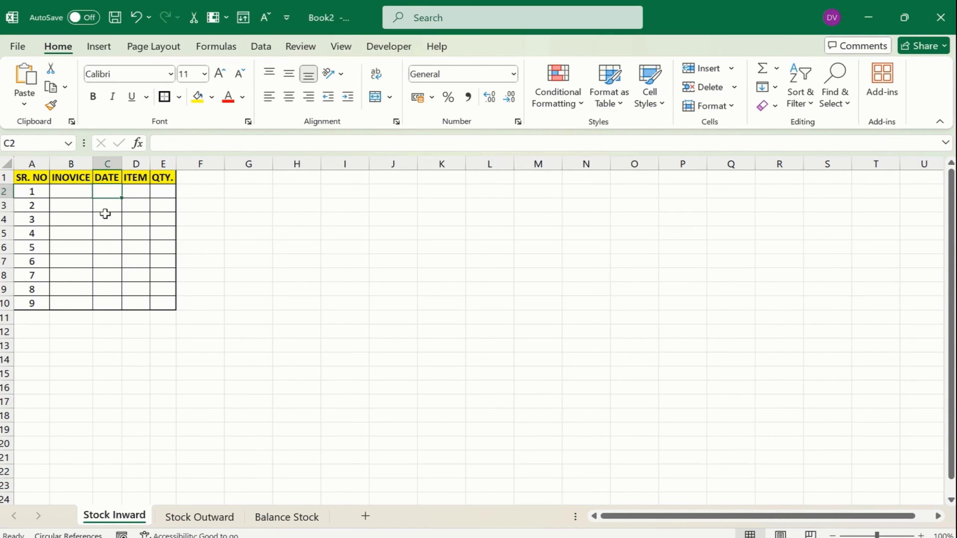
pyautogui.click(140, 193)
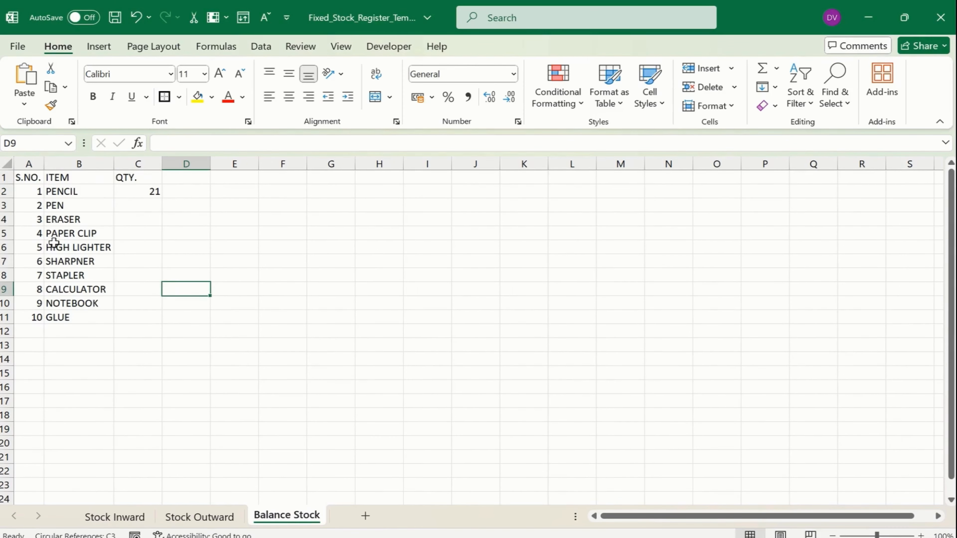
# Copy the reference workbook's Stock Outward table A1:D11 and switch back to Book2
pyautogui.click(119, 519)
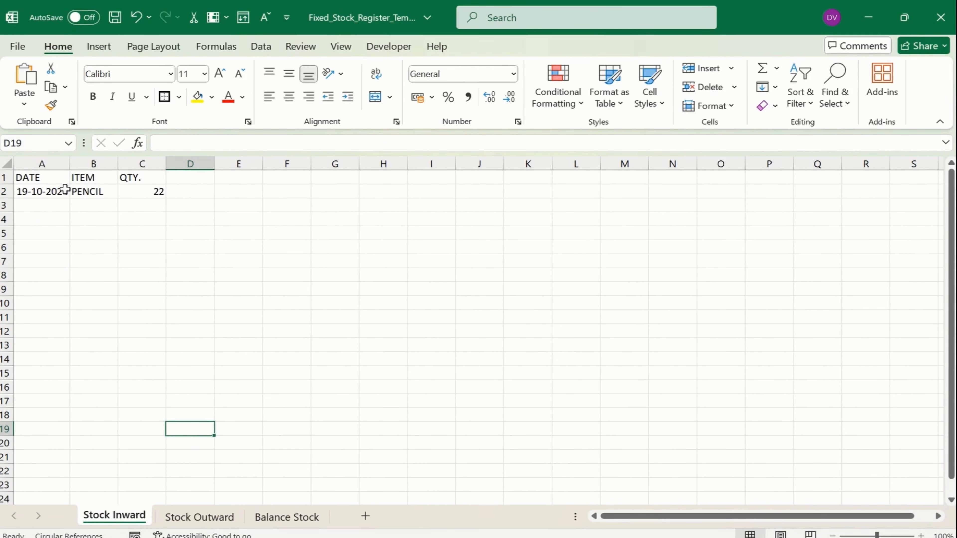
pyautogui.moveTo(36, 190); pyautogui.dragTo(136, 191)
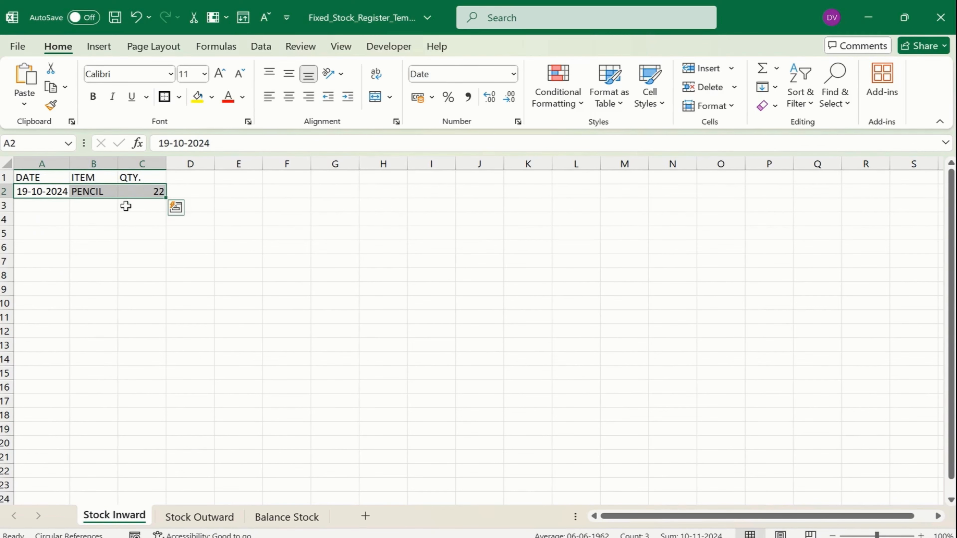
pyautogui.click(99, 192)
pyautogui.click(213, 518)
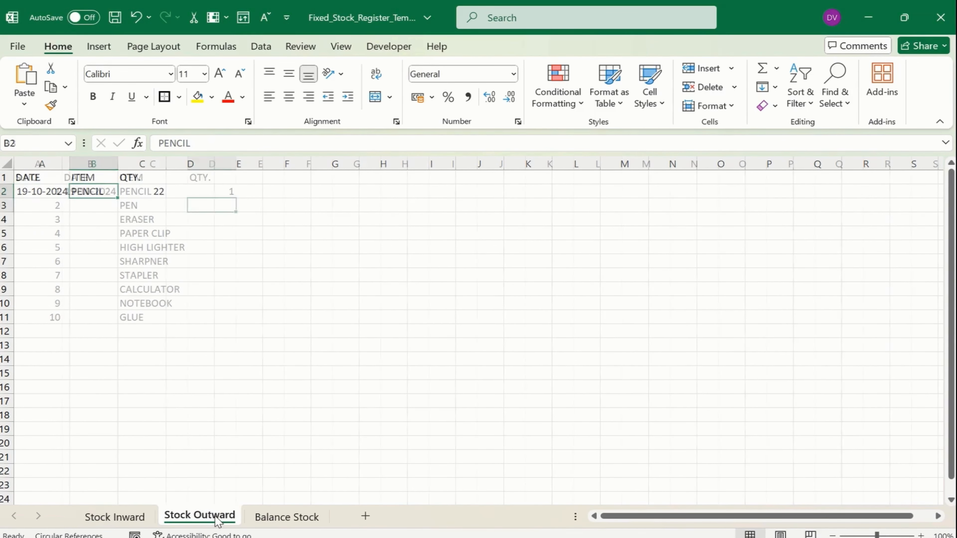
pyautogui.moveTo(27, 177); pyautogui.dragTo(204, 316)
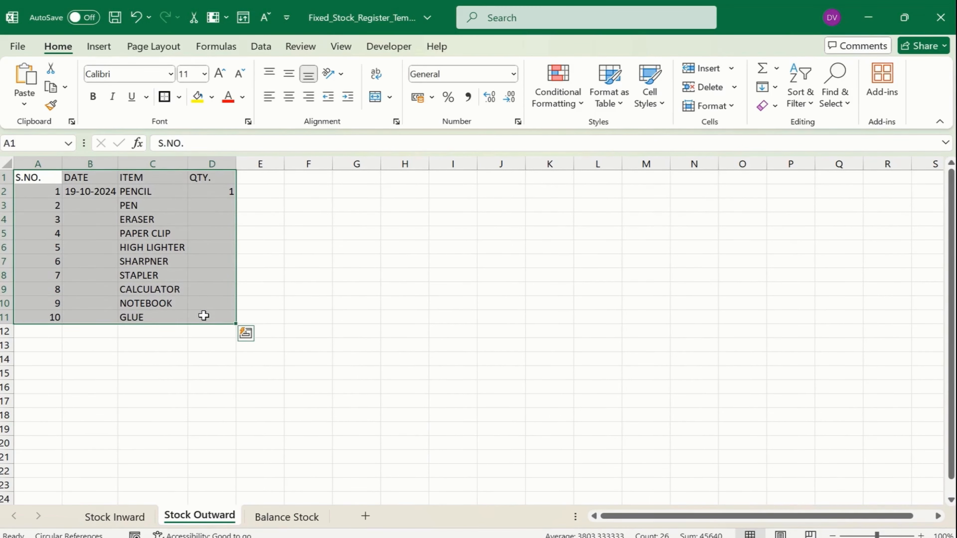
pyautogui.hotkey('ctrl', 'c')
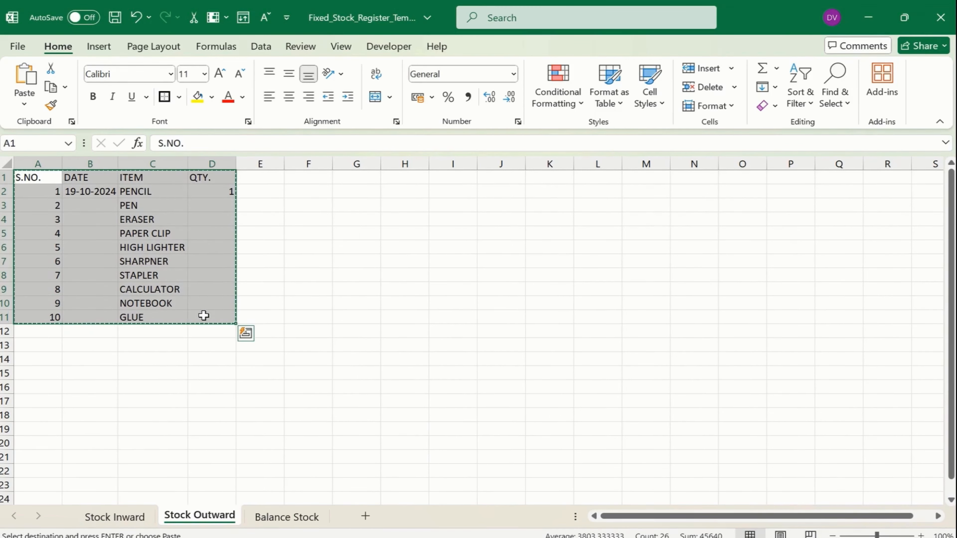
pyautogui.hotkey('alt', 'Tab')
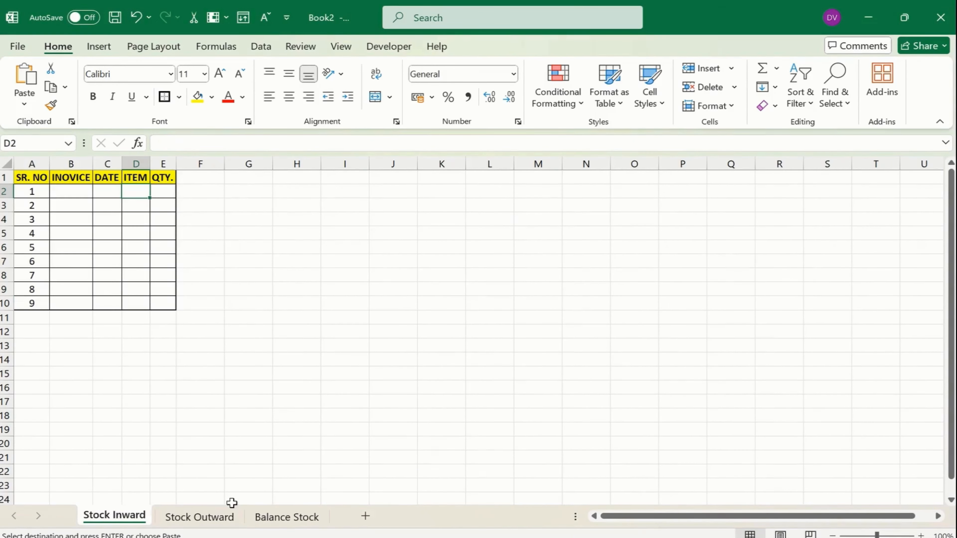
# Paste the copied table as values at A1 of the Stock Outward sheet
pyautogui.click(200, 516)
pyautogui.click(28, 182)
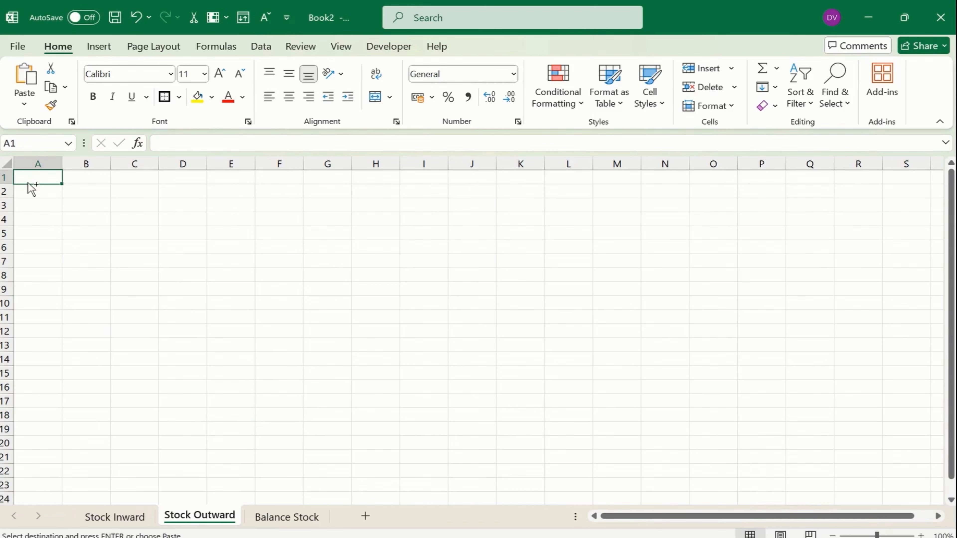
pyautogui.hotkey('ctrl', 'alt', 'v')
pyautogui.press('Down')
pyautogui.press('Down')
pyautogui.press('Return')
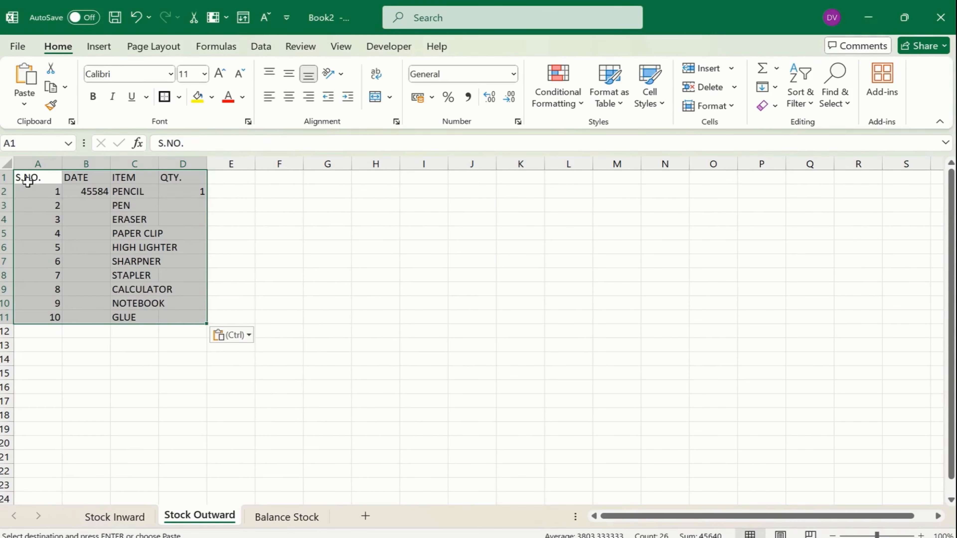
# Format the DATE column B2:B11 as Short Date
pyautogui.click(97, 228)
pyautogui.click(97, 194)
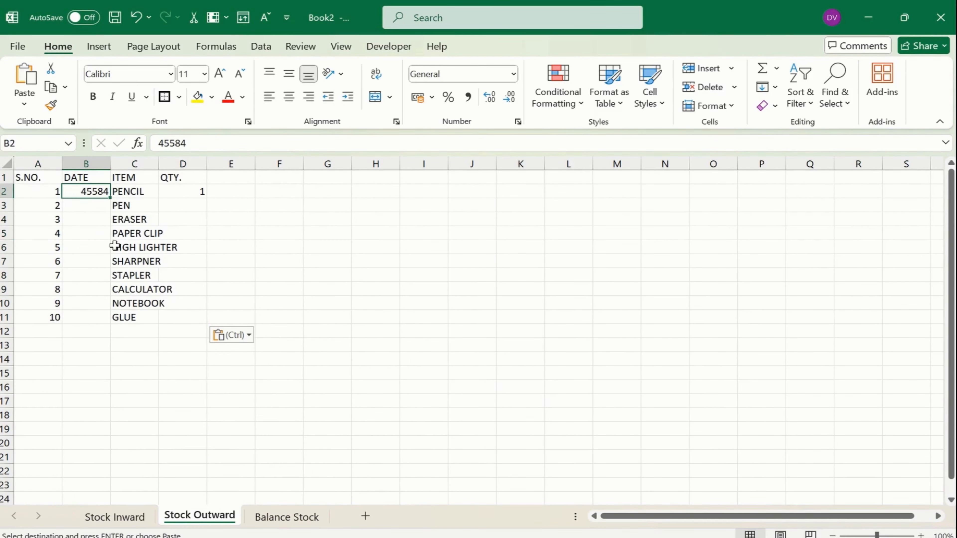
pyautogui.keyDown('shift'); pyautogui.click(105, 316); pyautogui.keyUp('shift')
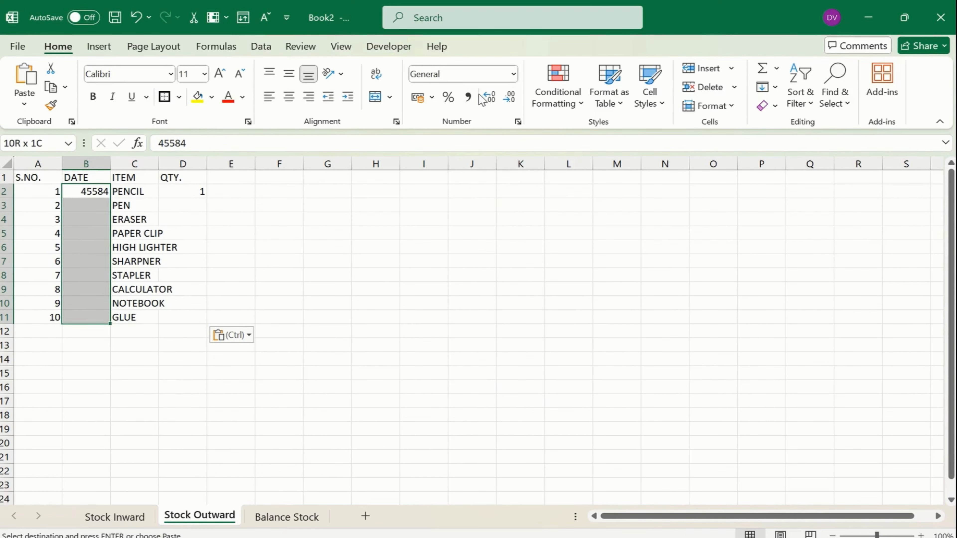
pyautogui.click(513, 74)
pyautogui.click(451, 242)
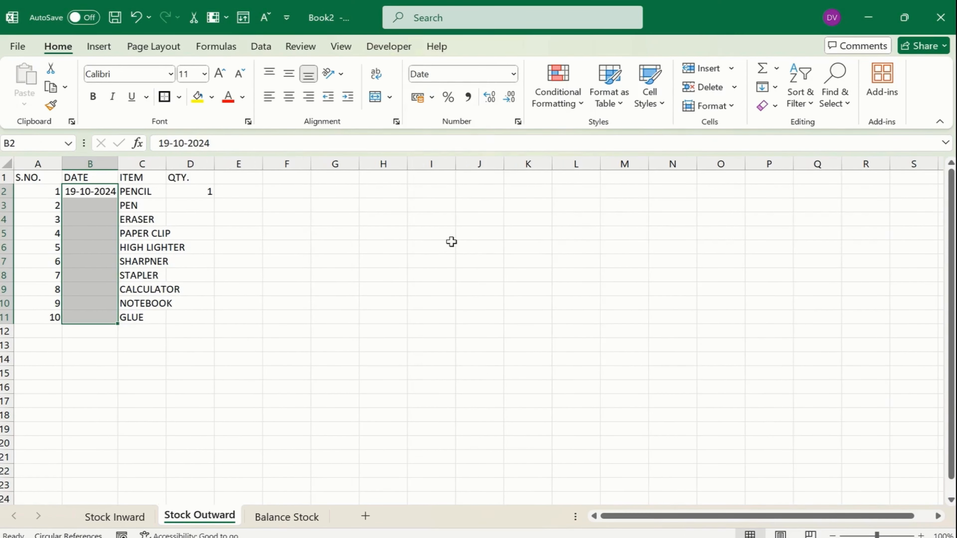
# Make the A1:D1 header row bold with a yellow fill
pyautogui.click(110, 219)
pyautogui.moveTo(41, 179); pyautogui.dragTo(194, 178)
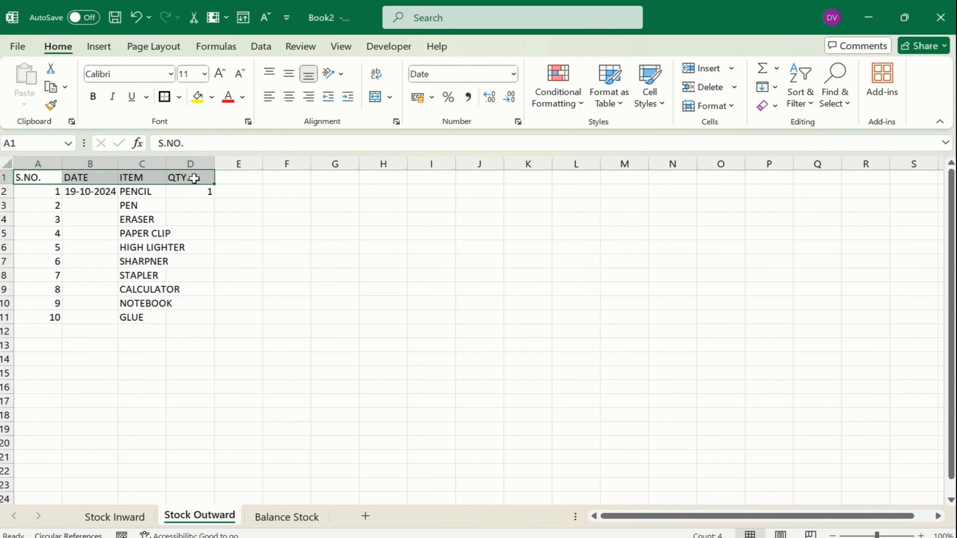
pyautogui.click(198, 96)
pyautogui.click(93, 97)
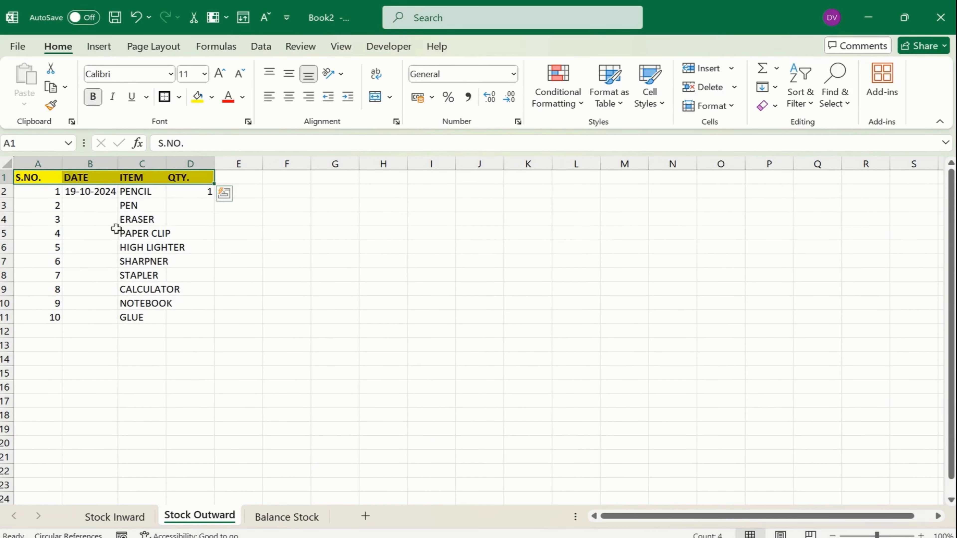
pyautogui.keyDown('shift'); pyautogui.click(177, 318); pyautogui.keyUp('shift')
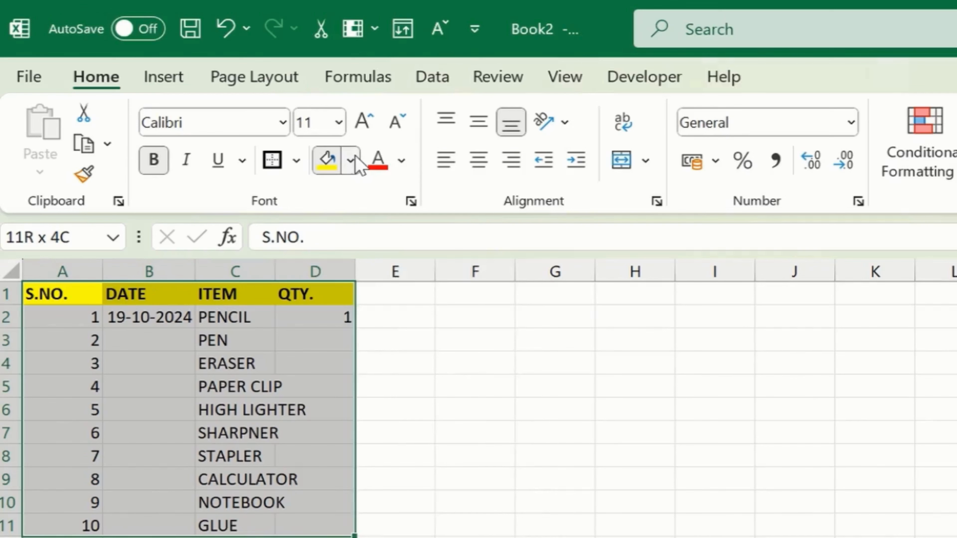
pyautogui.click(350, 161)
pyautogui.click(272, 161)
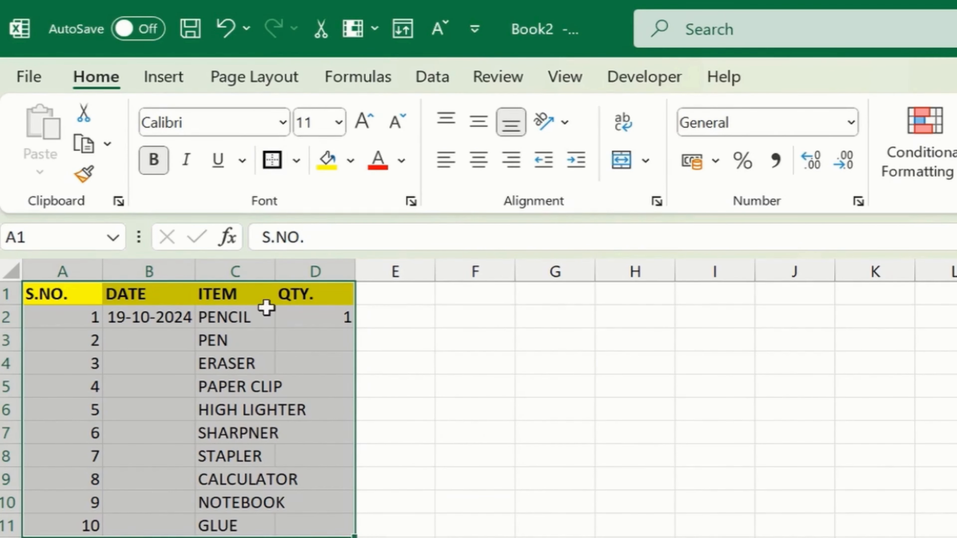
# Give the A1:D11 table All Borders plus a Thick Outside Border
pyautogui.click(296, 160)
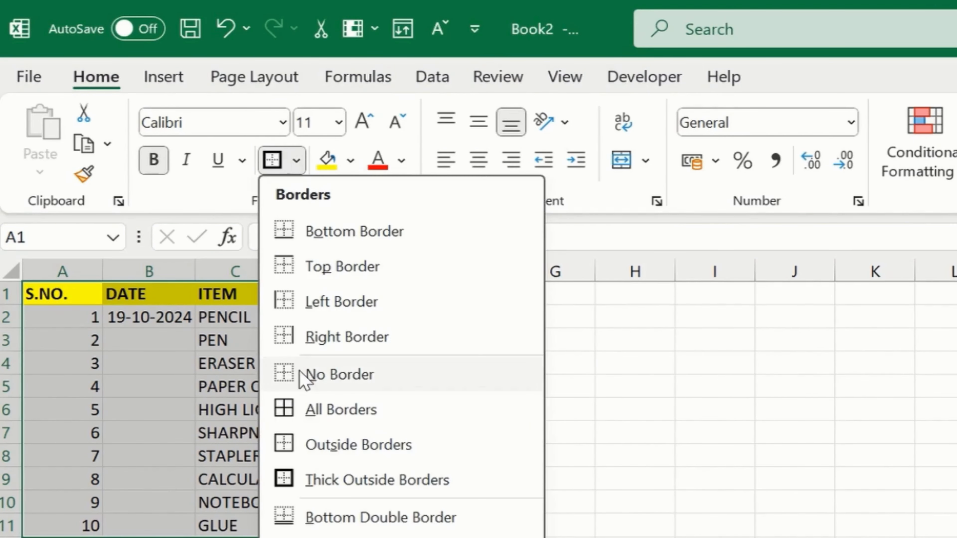
pyautogui.click(340, 409)
pyautogui.click(297, 160)
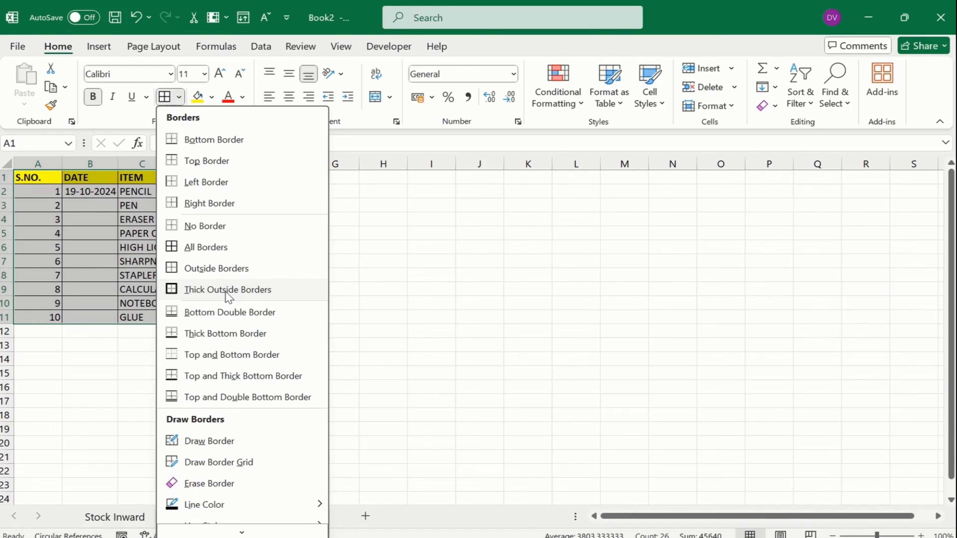
pyautogui.click(229, 290)
pyautogui.click(190, 302)
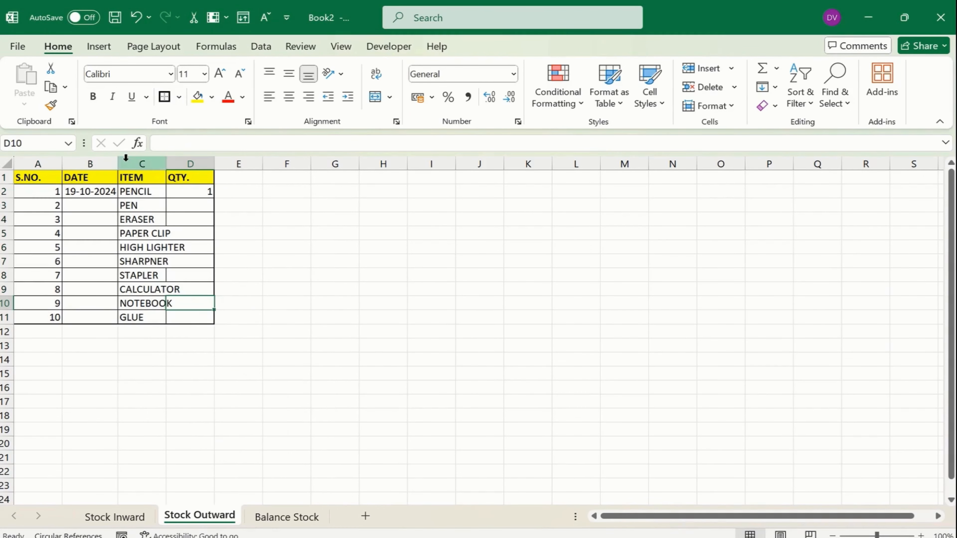
# AutoFit every column on the sheet to its contents
pyautogui.click(7, 163)
pyautogui.doubleClick(166, 164)
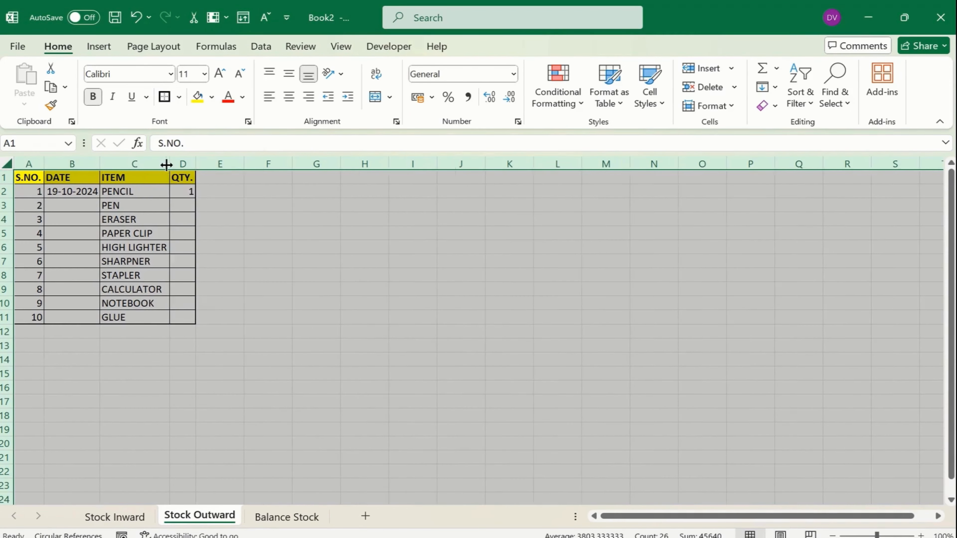
pyautogui.click(155, 260)
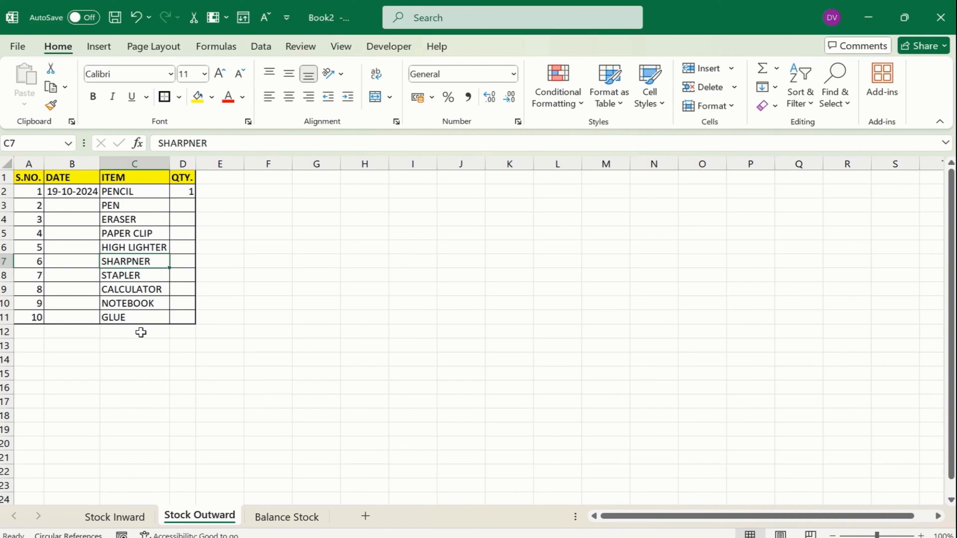
pyautogui.click(139, 183)
pyautogui.click(139, 192)
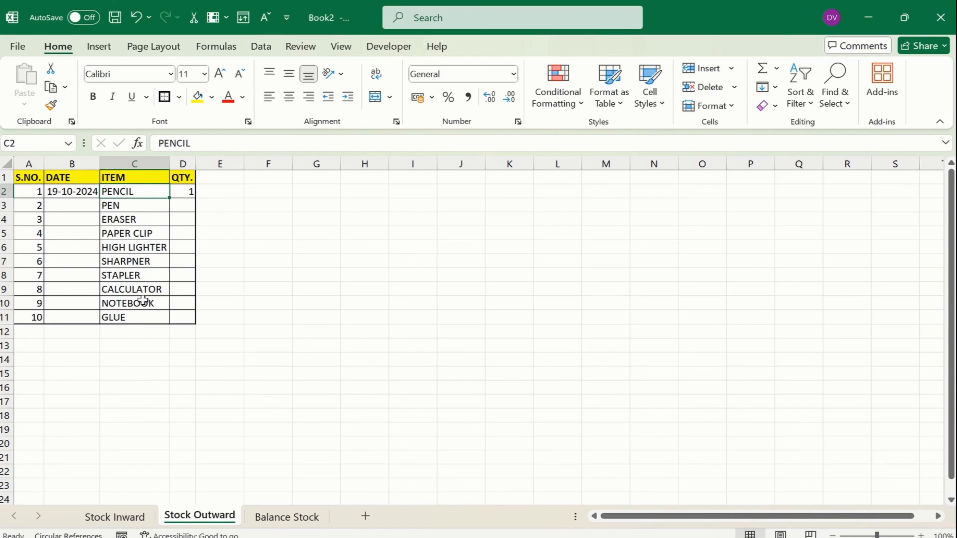
# Paste the item names PENCIL to GLUE from Stock Outward into Stock Inward D2 as formulas, then autofit column D
pyautogui.moveTo(143, 300); pyautogui.dragTo(138, 316)
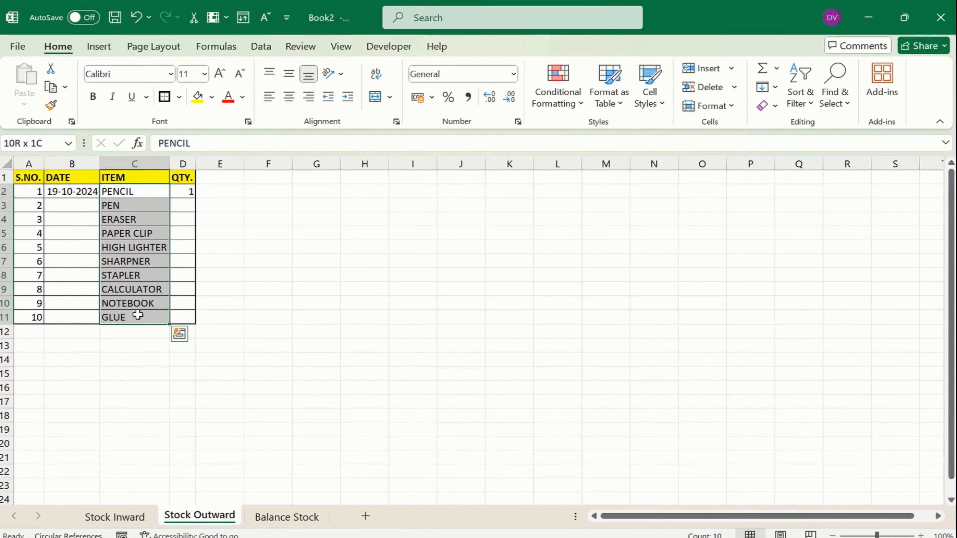
pyautogui.hotkey('ctrl', 'c')
pyautogui.click(131, 516)
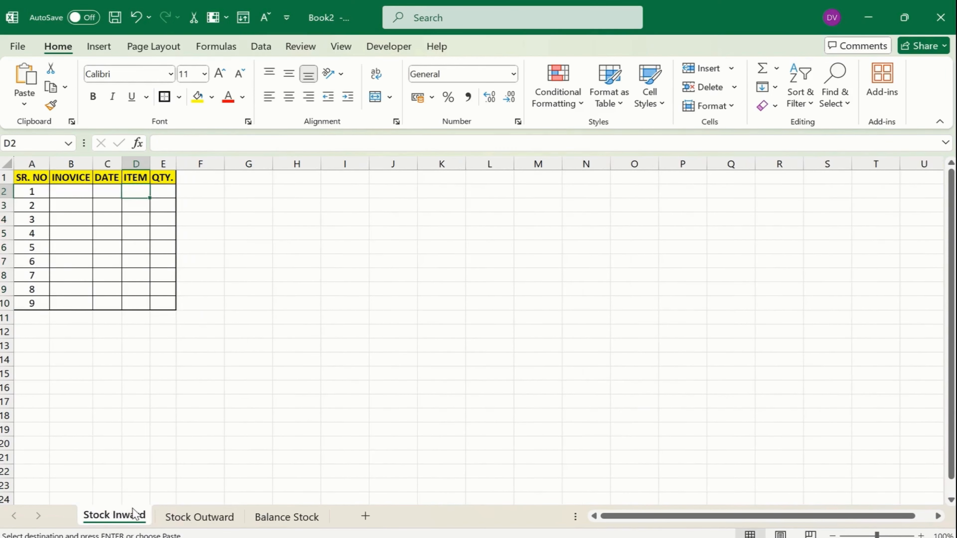
pyautogui.hotkey('ctrl', 'alt', 'v')
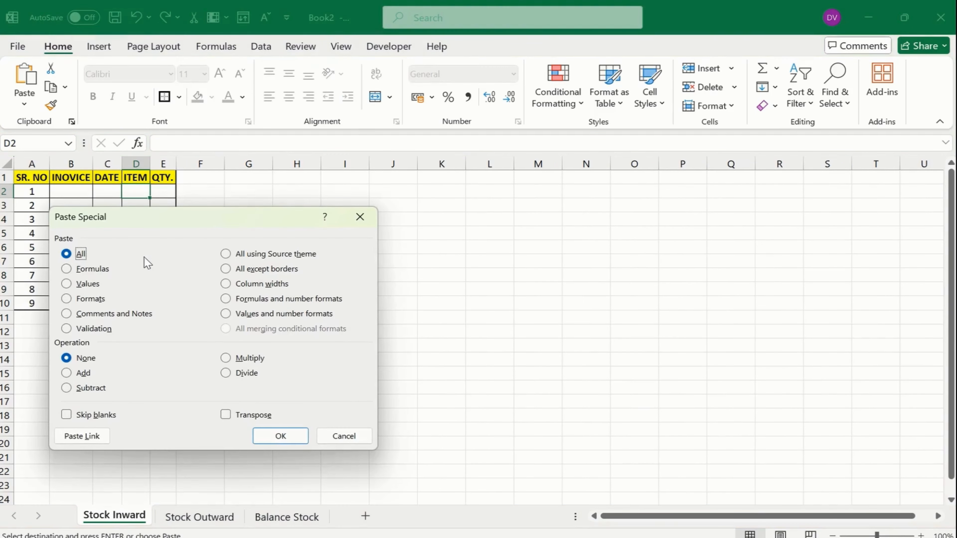
pyautogui.press('f')
pyautogui.press('Return')
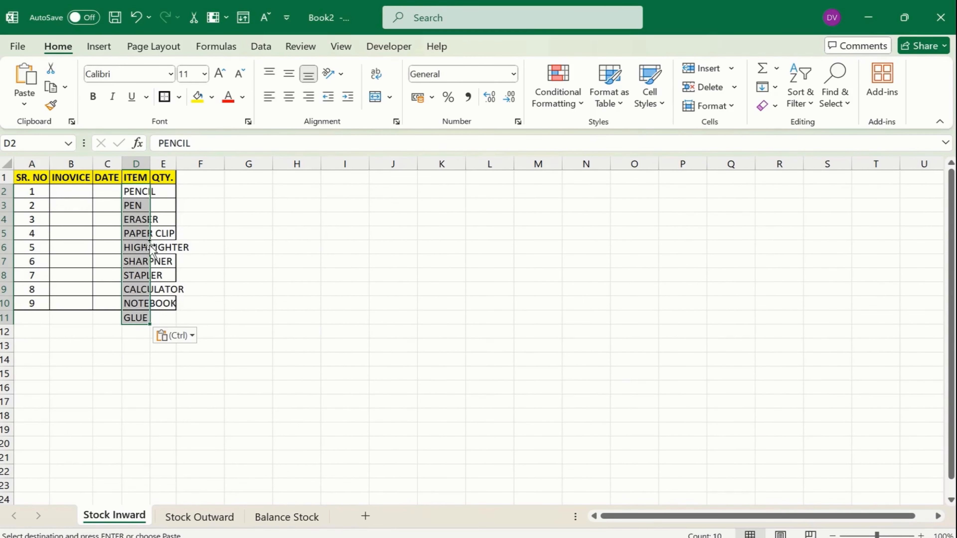
pyautogui.doubleClick(151, 163)
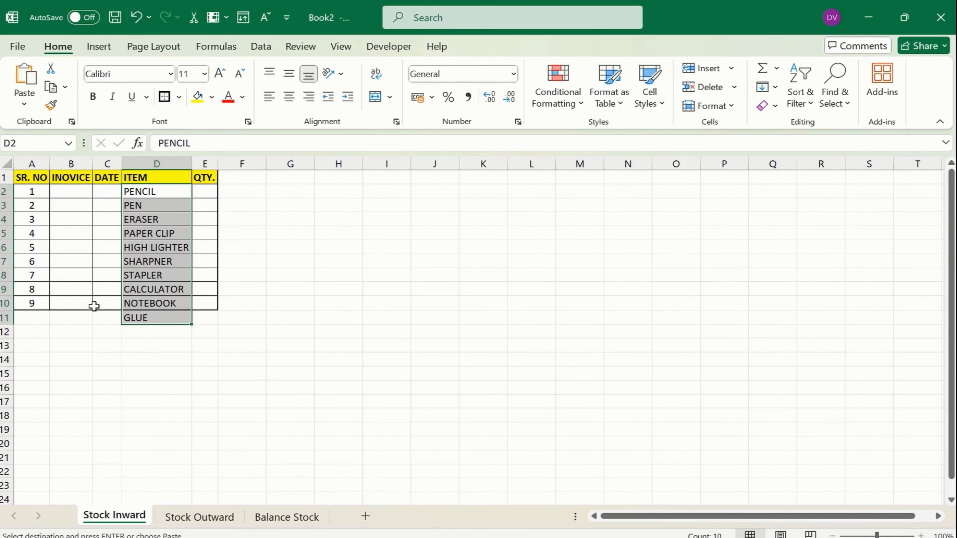
# Select the whole Stock Inward table area for bordering
pyautogui.click(65, 301)
pyautogui.moveTo(27, 178); pyautogui.dragTo(212, 321)
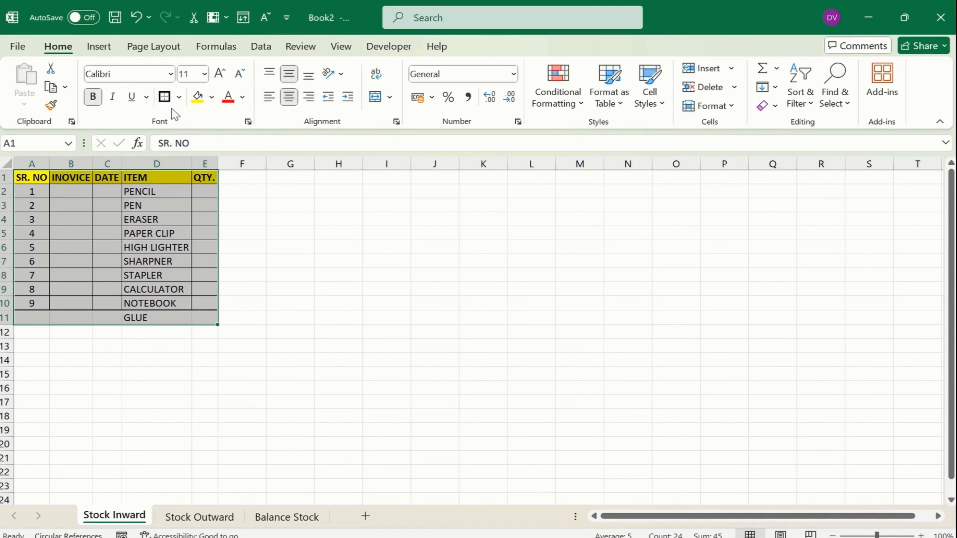
pyautogui.click(179, 97)
# Clear the table's borders, then apply All Borders and a Thick Outside Border
pyautogui.click(205, 226)
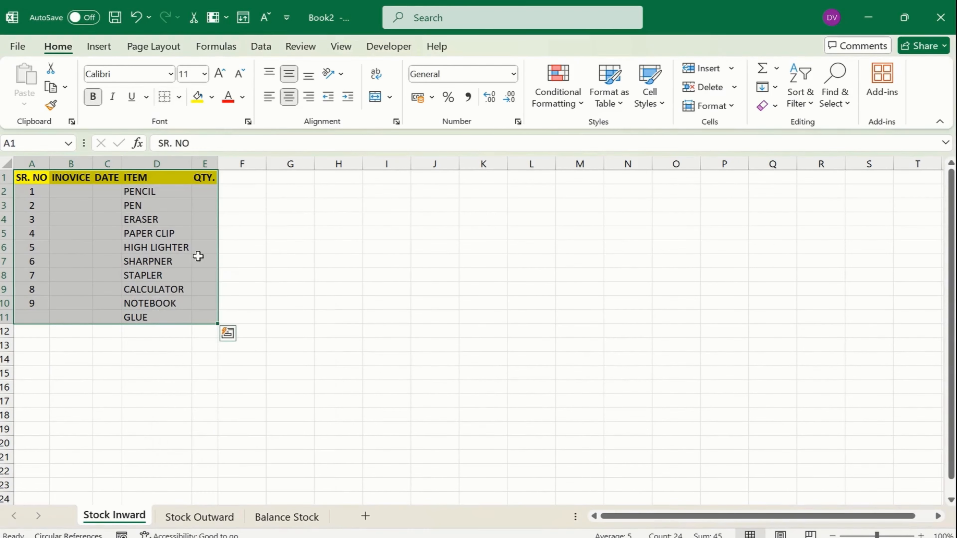
pyautogui.click(179, 97)
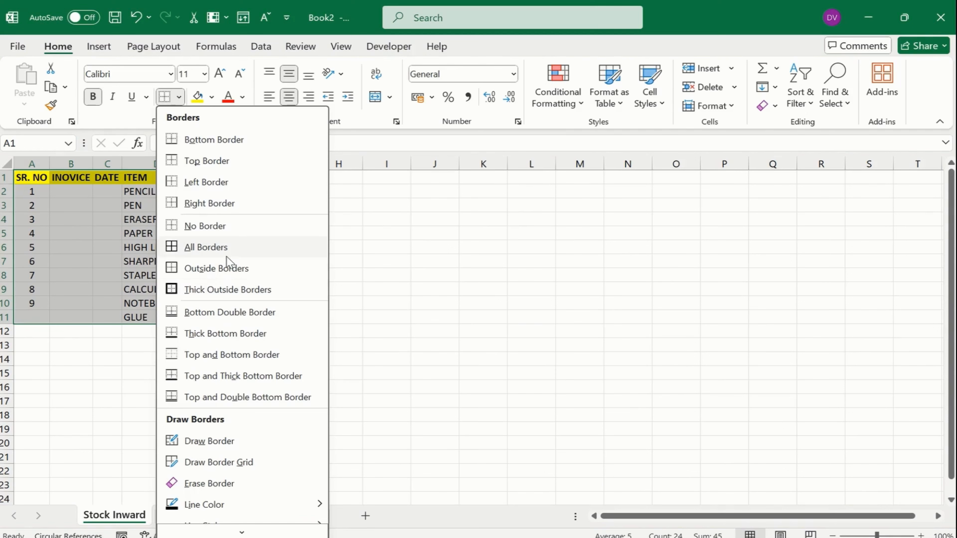
pyautogui.click(206, 247)
pyautogui.click(179, 97)
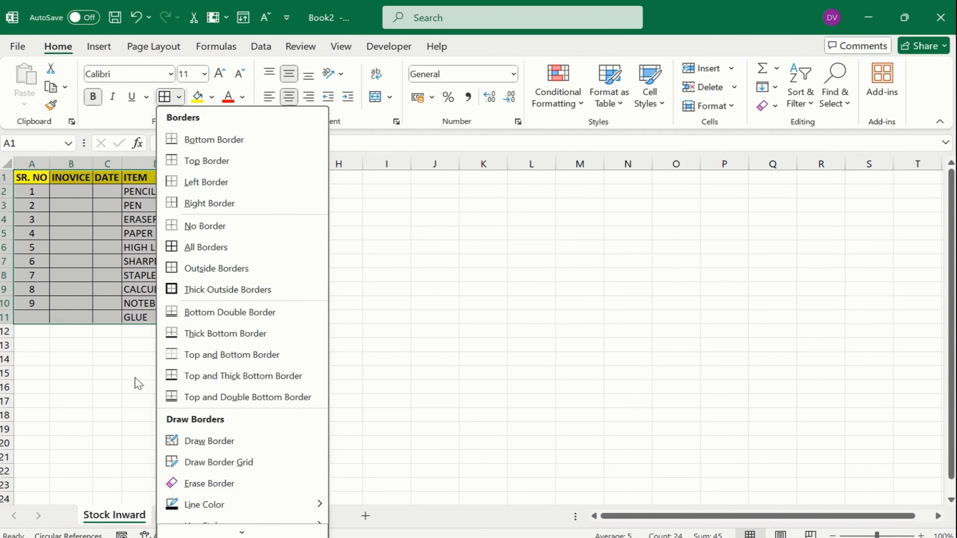
pyautogui.click(227, 290)
pyautogui.click(101, 302)
# Extend the serial numbers down to 10 in A11 and select invoice cell B2
pyautogui.moveTo(29, 262); pyautogui.dragTo(52, 323)
pyautogui.click(79, 298)
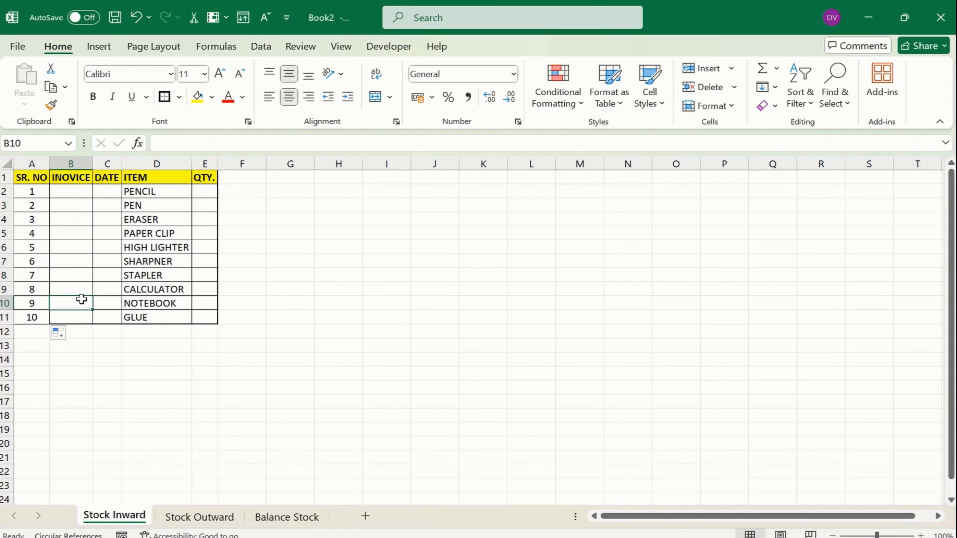
pyautogui.click(66, 237)
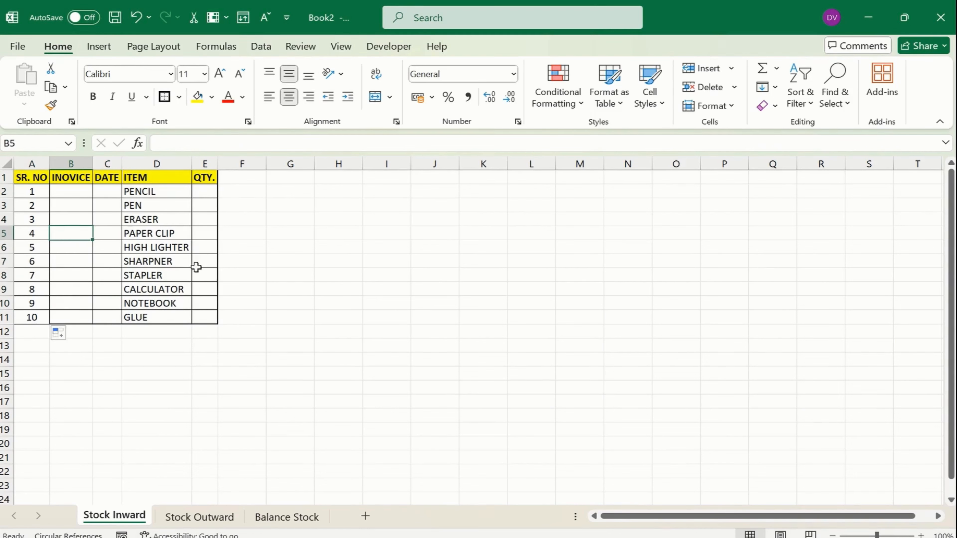
pyautogui.click(76, 188)
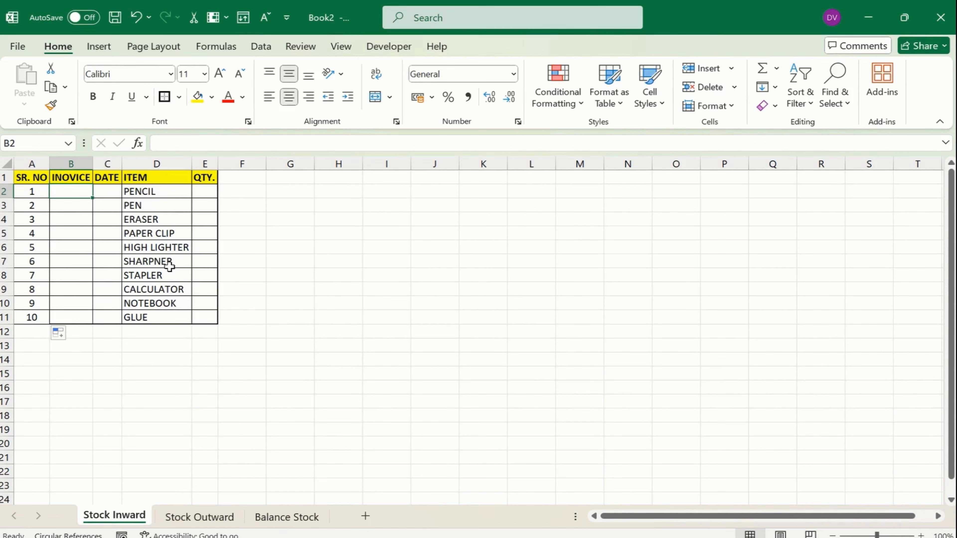
# Colour the sheet tabs: Stock Inward orange, Stock Outward dark red, Balance Stock green
pyautogui.rightClick(118, 518)
pyautogui.moveTo(192, 442)
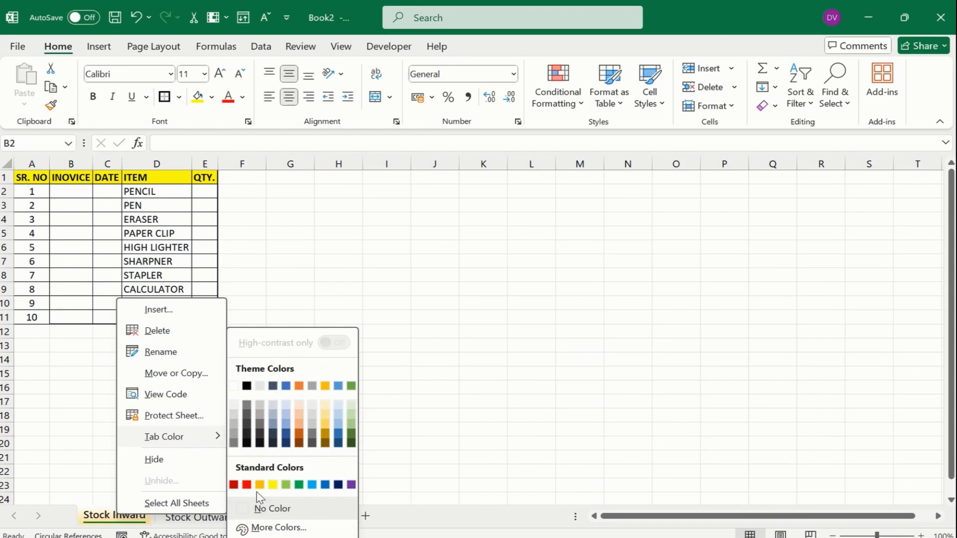
pyautogui.click(260, 485)
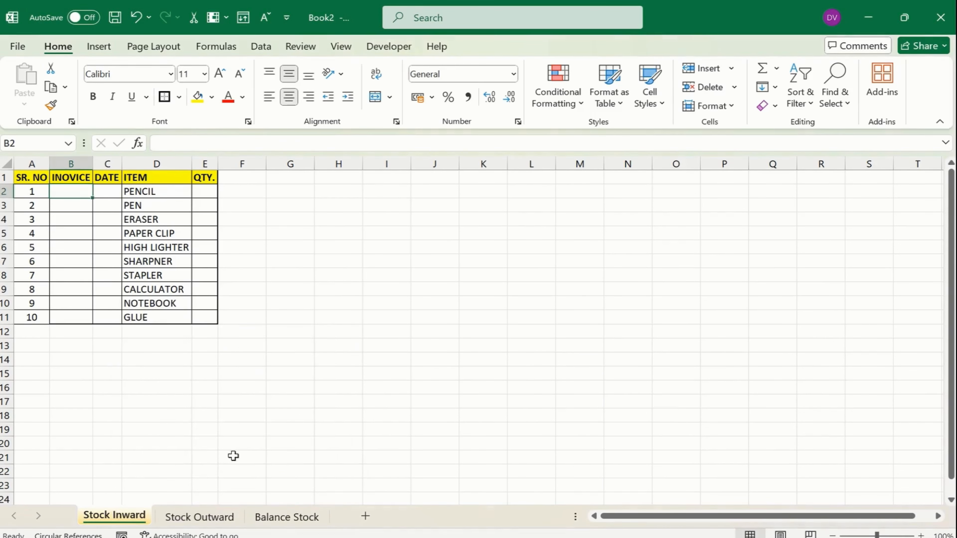
pyautogui.click(233, 457)
pyautogui.rightClick(189, 518)
pyautogui.moveTo(245, 441)
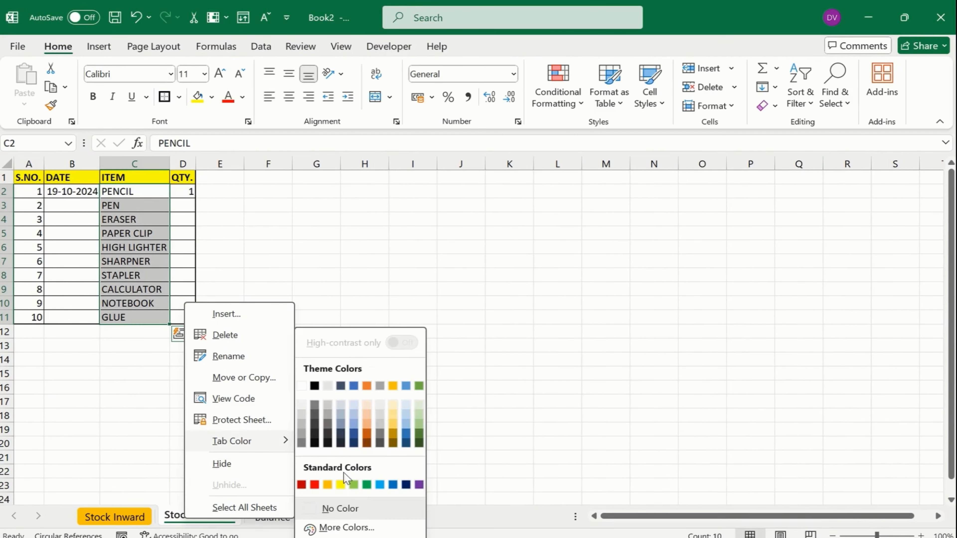
pyautogui.click(302, 484)
pyautogui.click(316, 427)
pyautogui.rightClick(284, 518)
pyautogui.moveTo(306, 440)
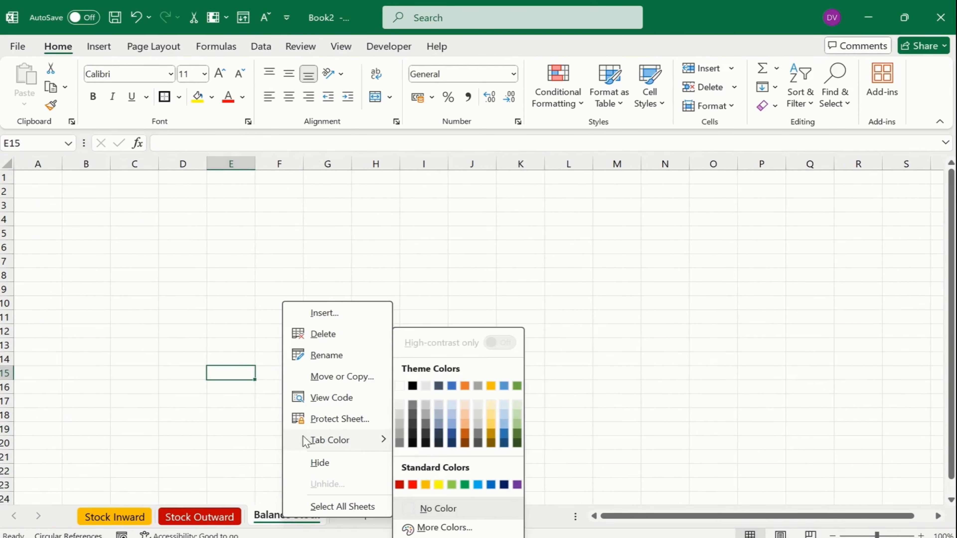
pyautogui.click(464, 484)
pyautogui.click(183, 359)
# Switch between the Stock Outward and Stock Inward sheets, ending on Stock Inward
pyautogui.click(200, 517)
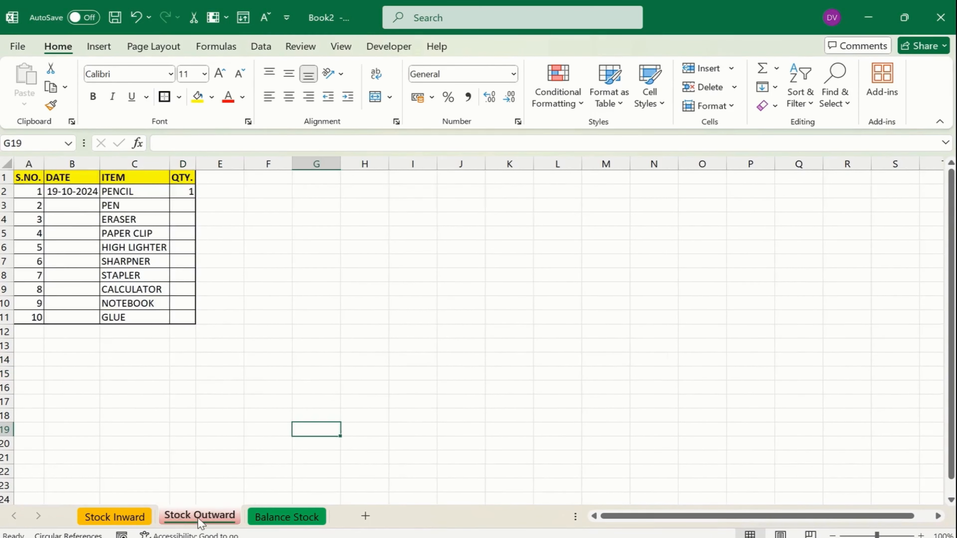
pyautogui.click(149, 519)
pyautogui.click(173, 520)
pyautogui.click(145, 518)
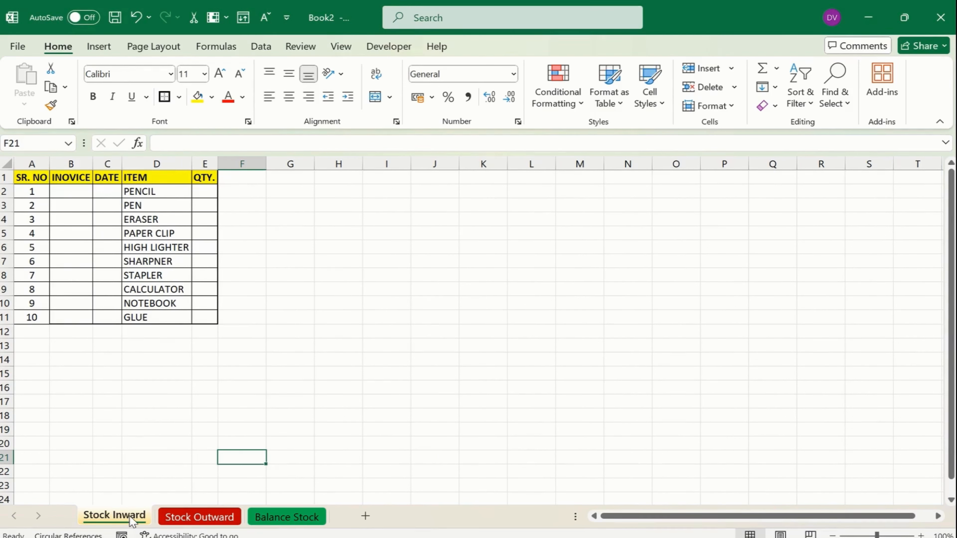
# Add borders around every cell of the Stock Inward table A1:E11
pyautogui.moveTo(41, 177); pyautogui.dragTo(197, 316)
pyautogui.click(165, 96)
pyautogui.click(90, 229)
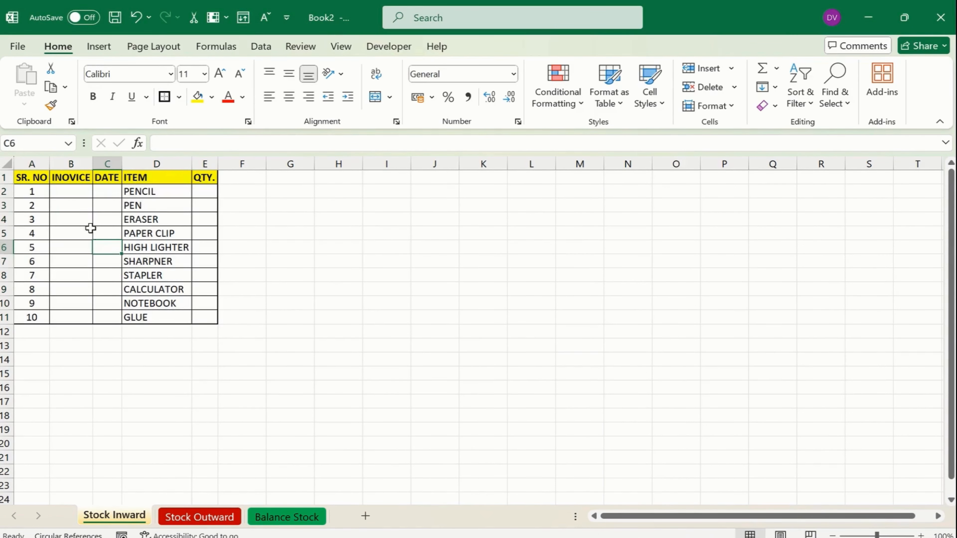
pyautogui.click(40, 184)
pyautogui.moveTo(38, 177); pyautogui.dragTo(195, 319)
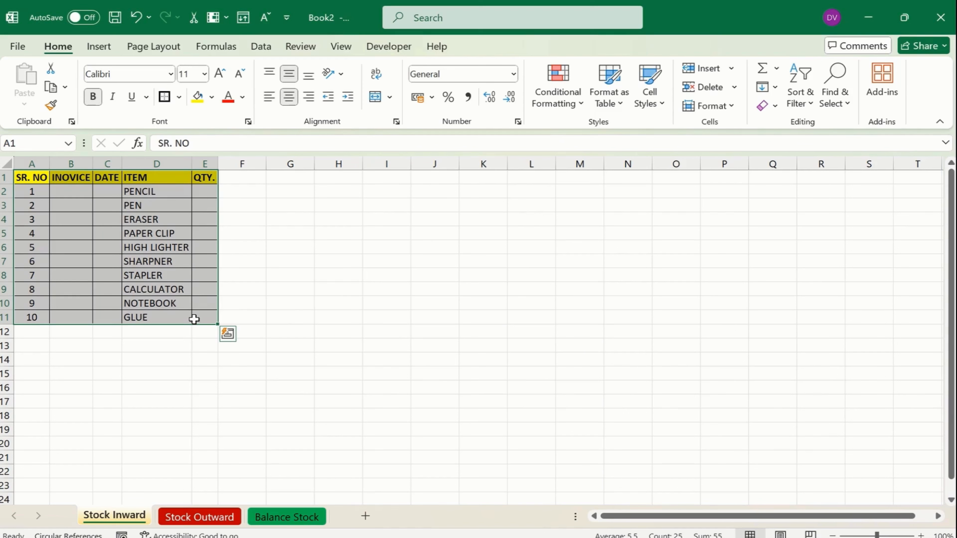
# On Stock Outward, centre the QTY. column D horizontally and vertically, and centre the S.NO. column A
pyautogui.click(215, 517)
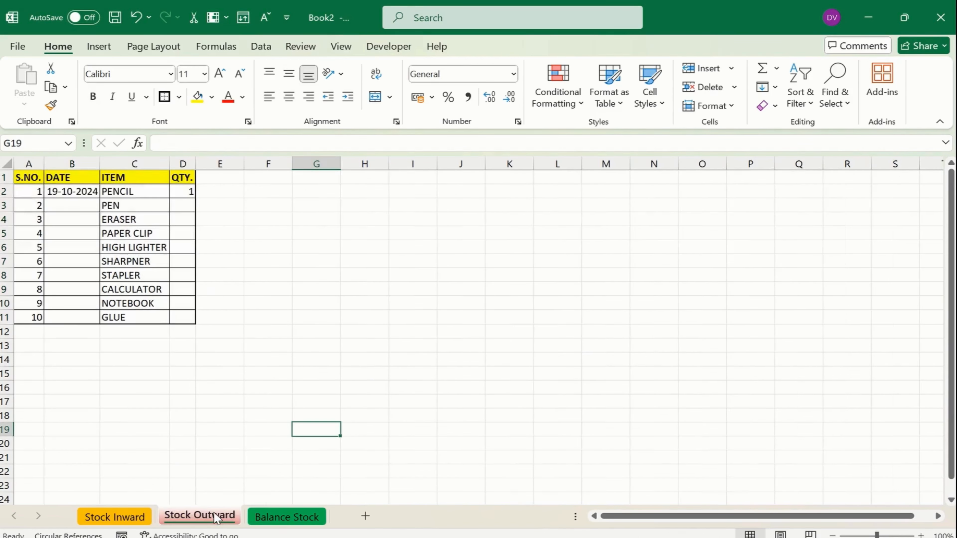
pyautogui.moveTo(29, 177); pyautogui.dragTo(173, 315)
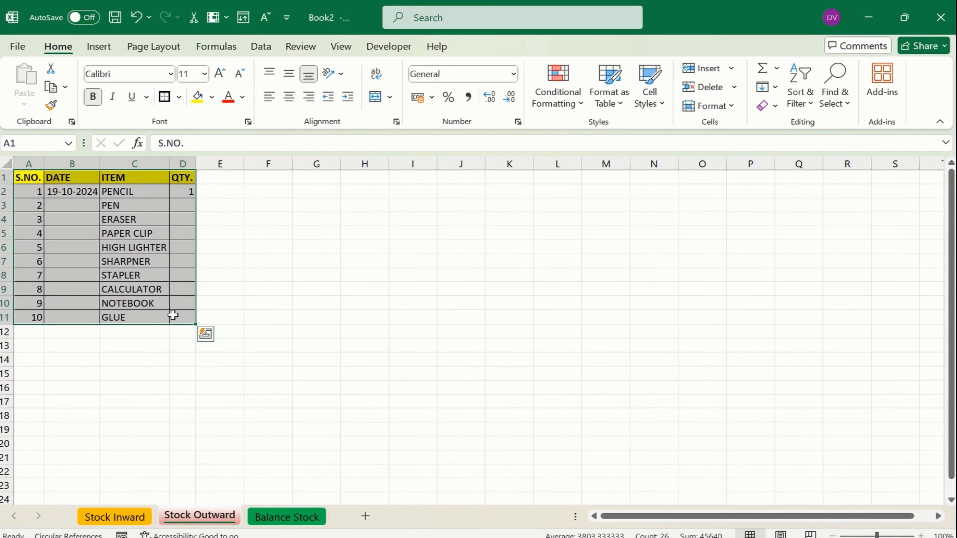
pyautogui.click(183, 163)
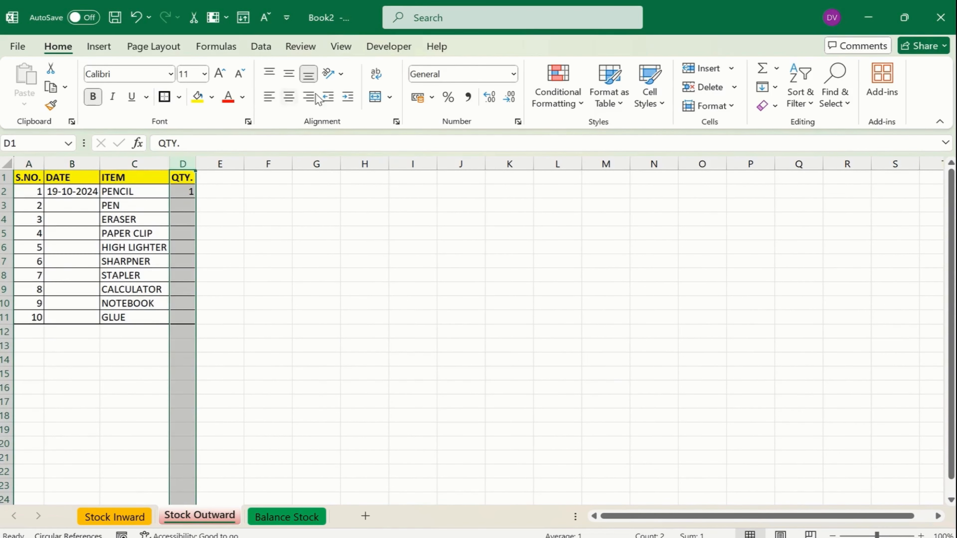
pyautogui.click(289, 97)
pyautogui.click(289, 74)
pyautogui.click(182, 206)
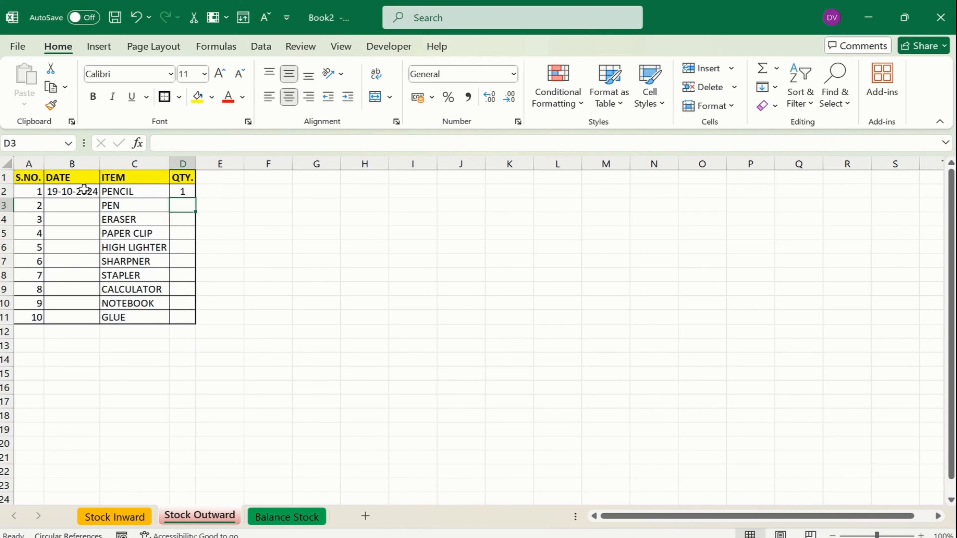
pyautogui.click(29, 164)
pyautogui.click(289, 97)
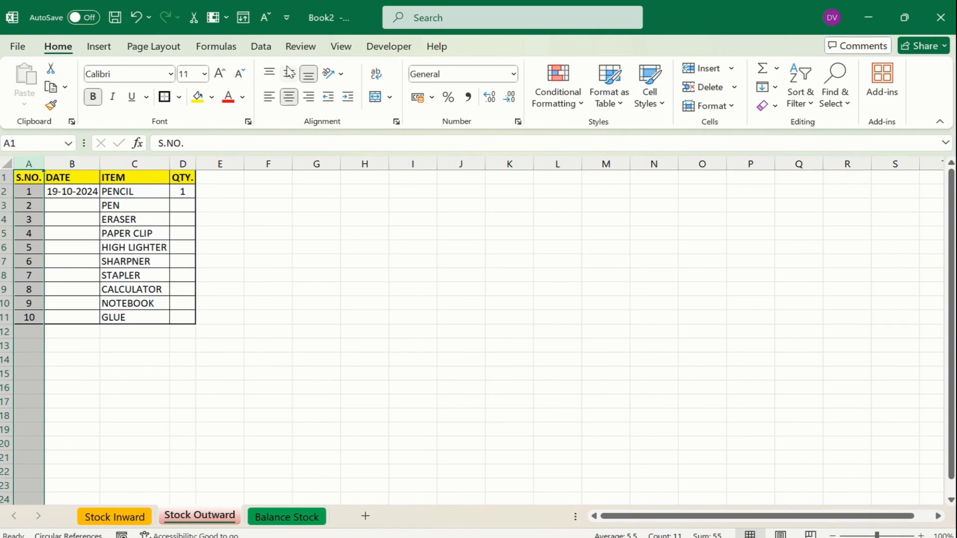
pyautogui.click(160, 218)
pyautogui.click(300, 520)
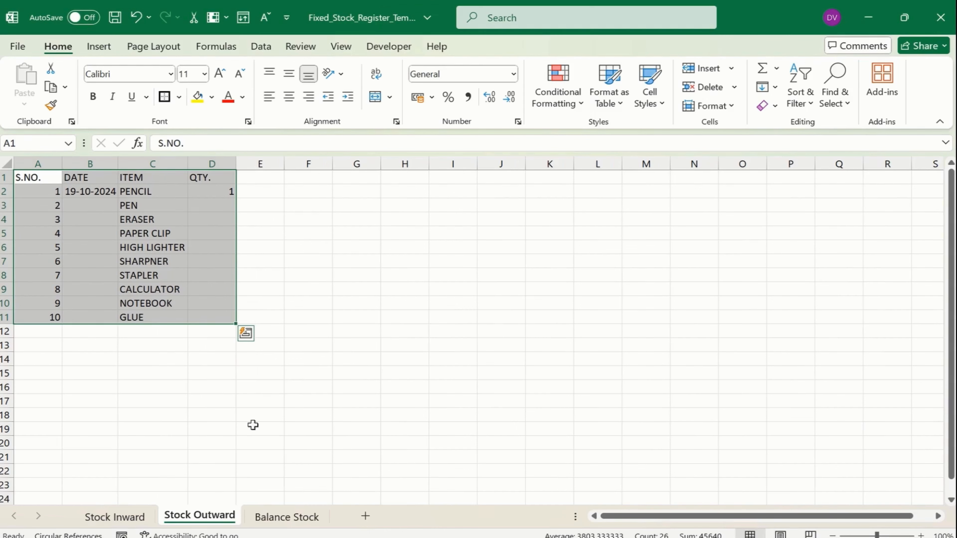
# Copy the reference workbook's Balance Stock list A1:C11 and paste it as values at Book2's A1
pyautogui.click(289, 517)
pyautogui.moveTo(28, 177); pyautogui.dragTo(143, 319)
pyautogui.hotkey('ctrl', 'c')
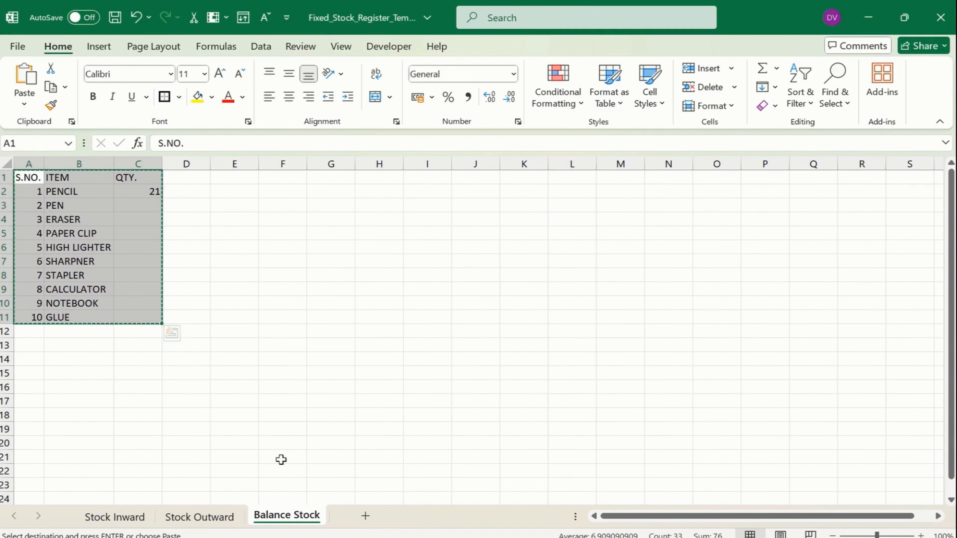
pyautogui.hotkey('alt', 'Tab')
pyautogui.click(47, 179)
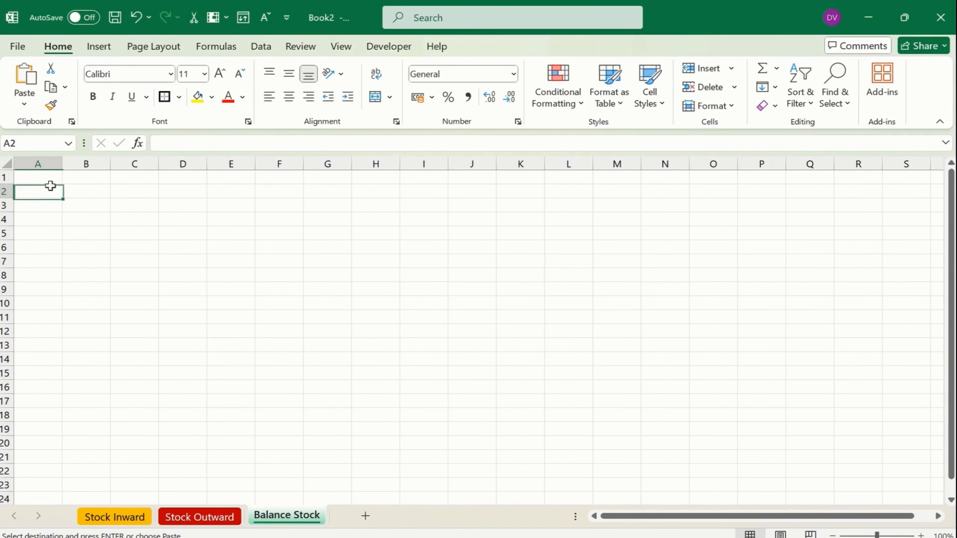
pyautogui.hotkey('ctrl', 'v')
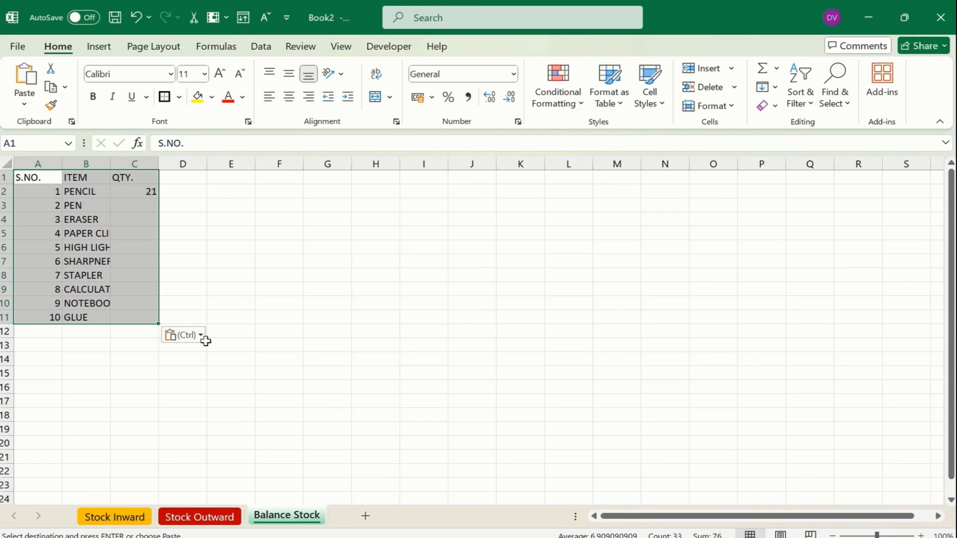
pyautogui.click(183, 335)
pyautogui.click(175, 447)
pyautogui.click(86, 344)
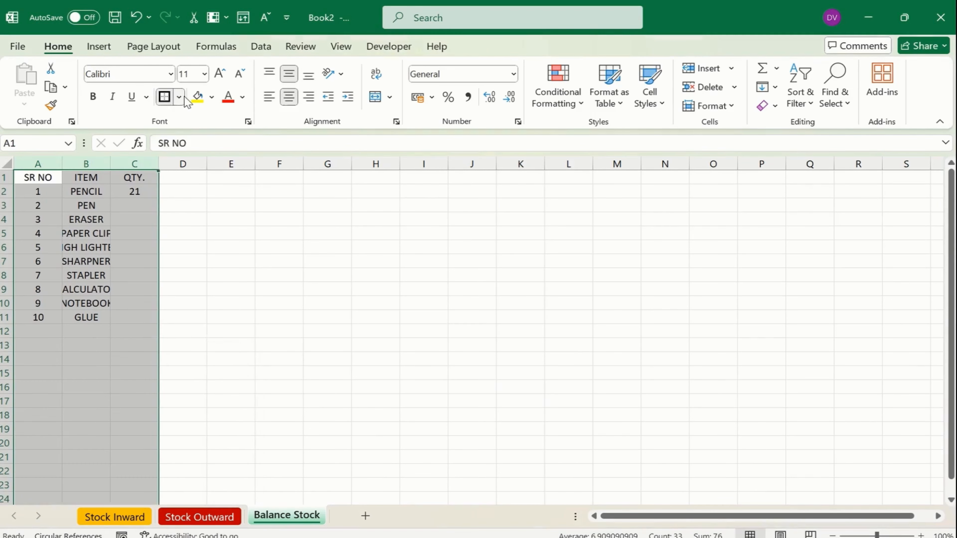
pyautogui.click(179, 97)
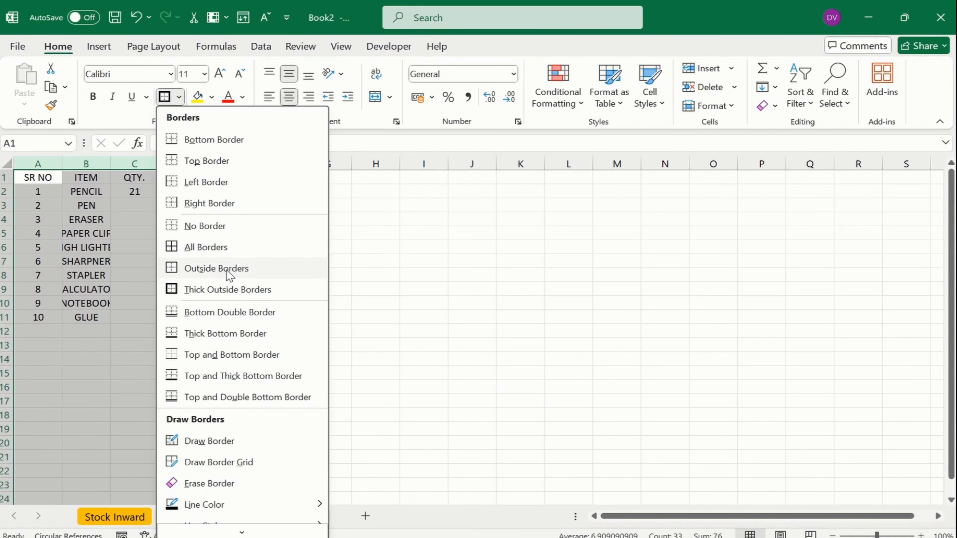
# Give A1:C24 all borders and make the A1:C1 header bold with a yellow fill
pyautogui.click(211, 248)
pyautogui.click(130, 261)
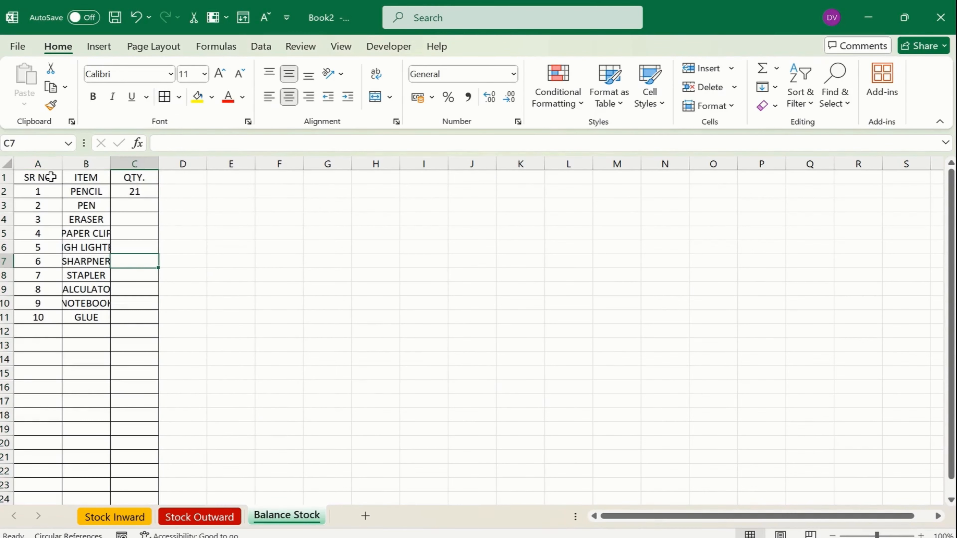
pyautogui.moveTo(51, 177); pyautogui.dragTo(134, 177)
pyautogui.click(197, 96)
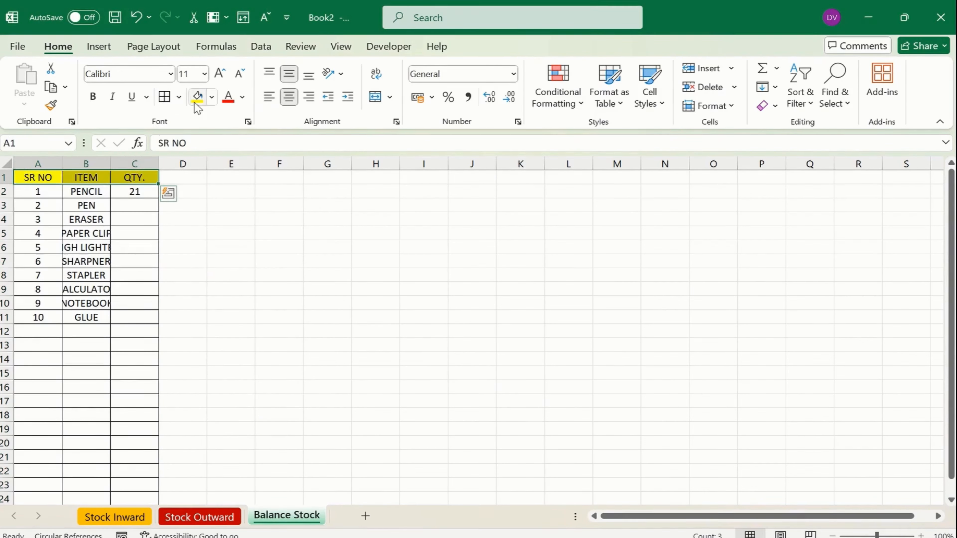
pyautogui.click(92, 96)
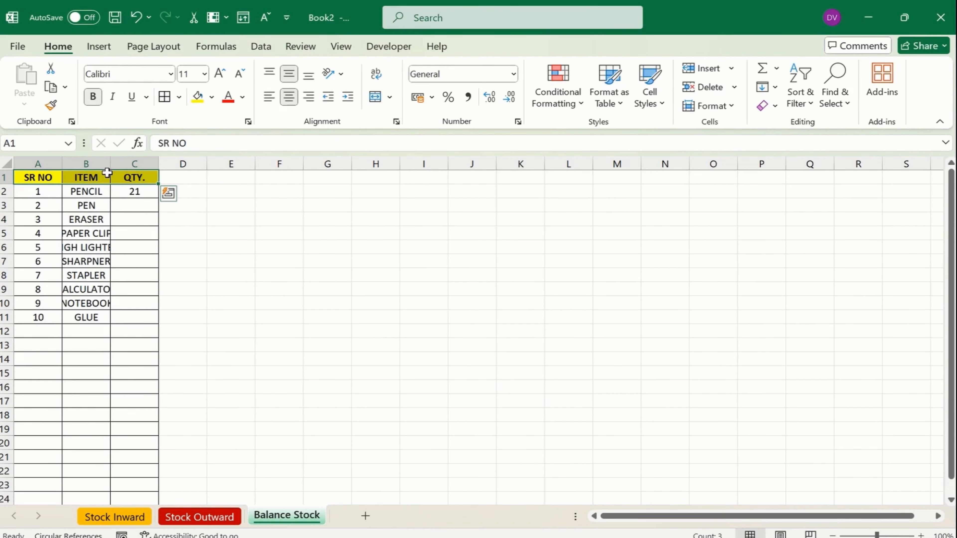
# Autofit column B to the item names and clear PENCIL's quantity in C2
pyautogui.doubleClick(111, 162)
pyautogui.click(139, 316)
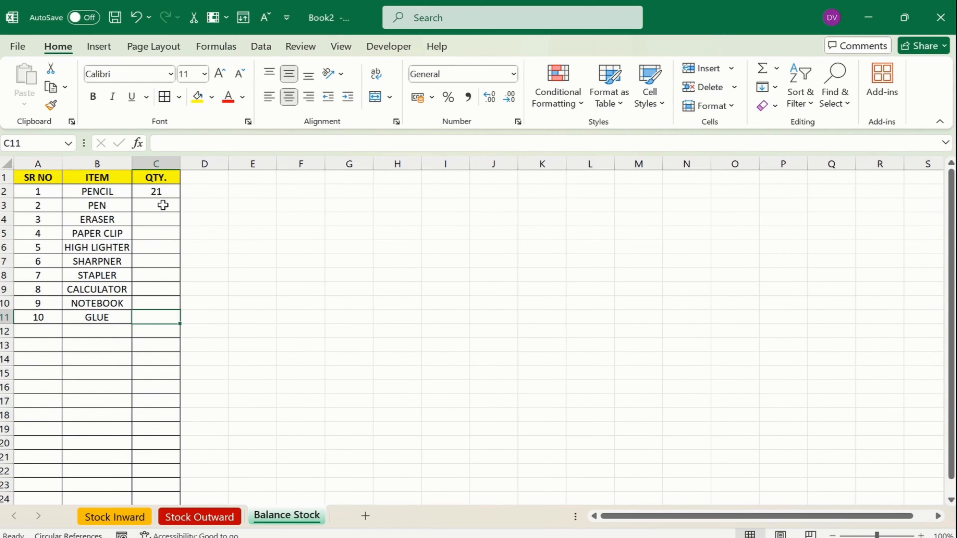
pyautogui.click(169, 194)
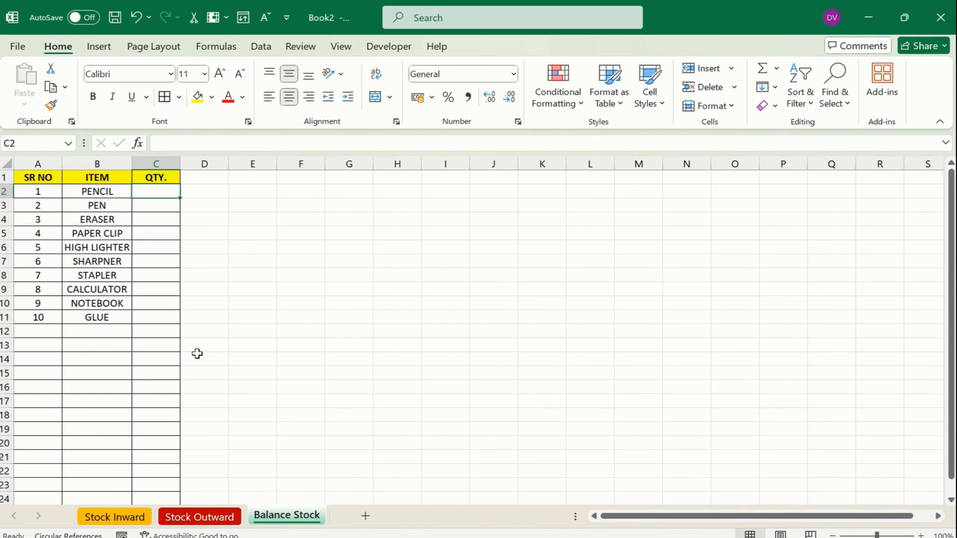
# Enter a 'Notes' heading in F19 with the numbers 1, 2 and 3 beneath it
pyautogui.click(378, 288)
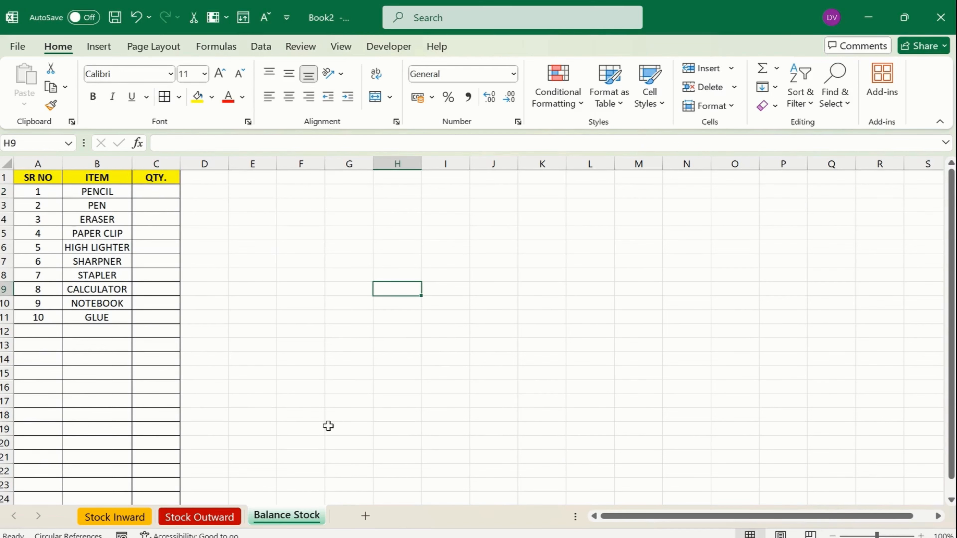
pyautogui.click(305, 432)
pyautogui.write('Notes')
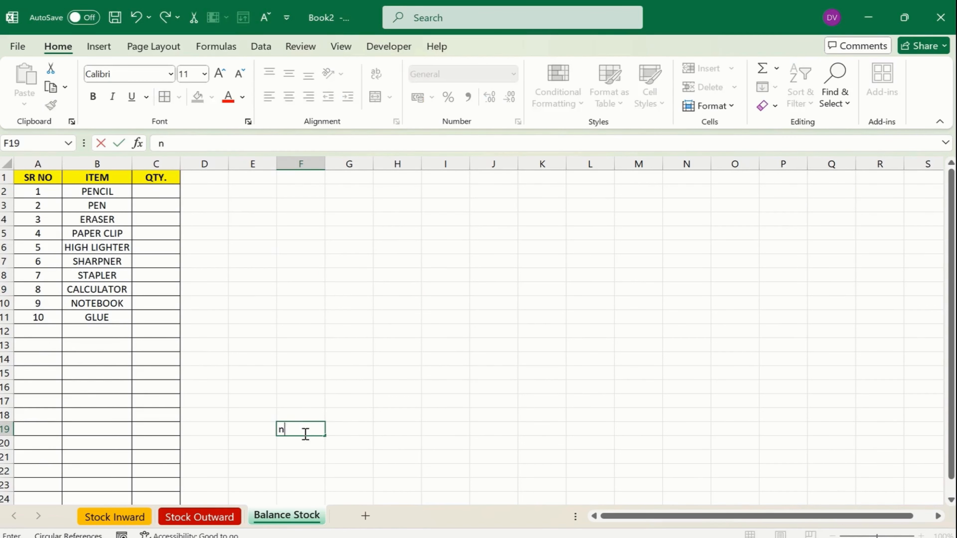
pyautogui.press('Return')
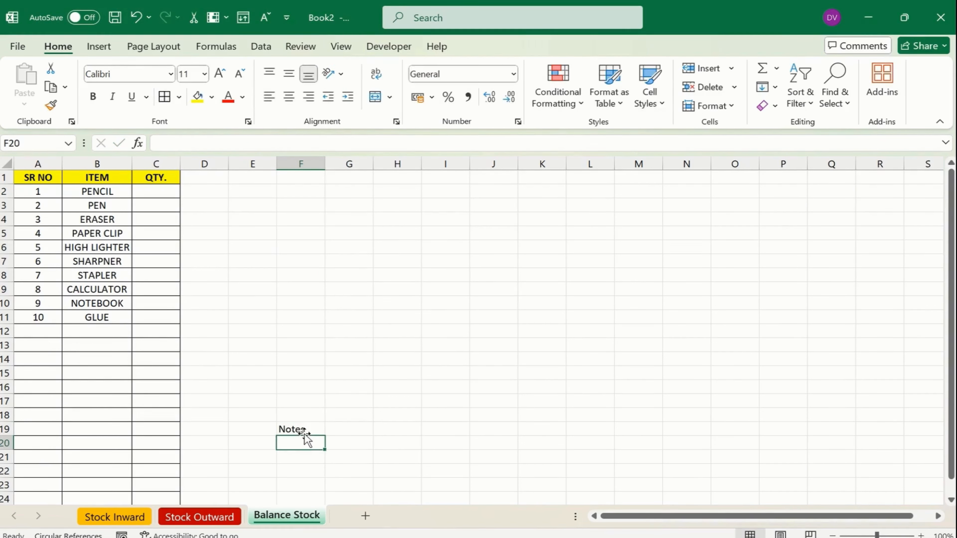
pyautogui.write('1')
pyautogui.press('Tab')
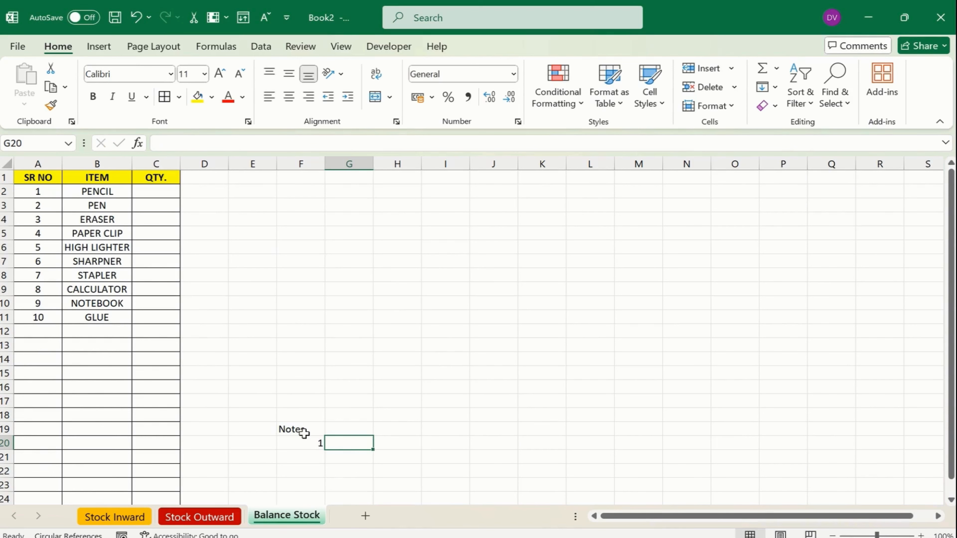
pyautogui.press('Return')
pyautogui.write('2')
pyautogui.press('Return')
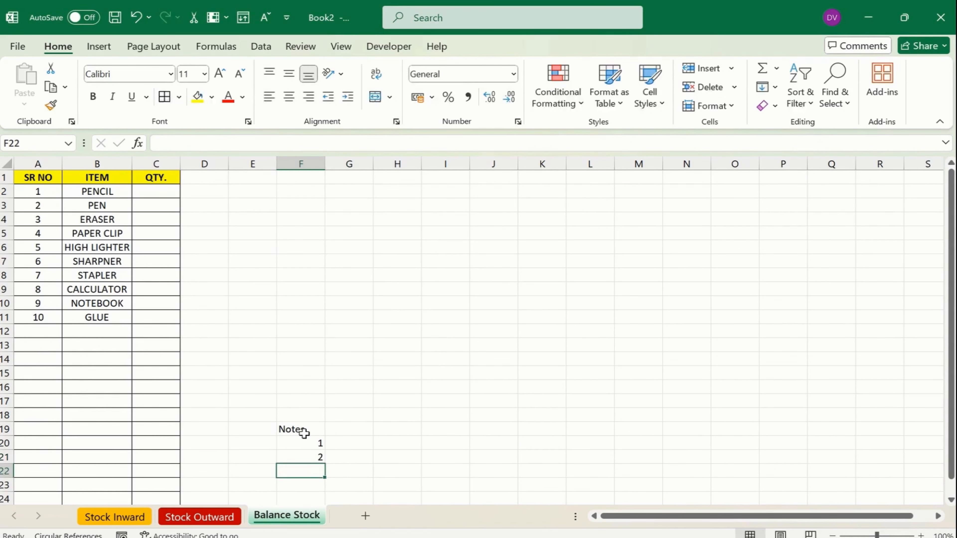
pyautogui.write('3')
pyautogui.press('Return')
pyautogui.press('Right')
pyautogui.press('Up')
pyautogui.press('Up')
pyautogui.press('Up')
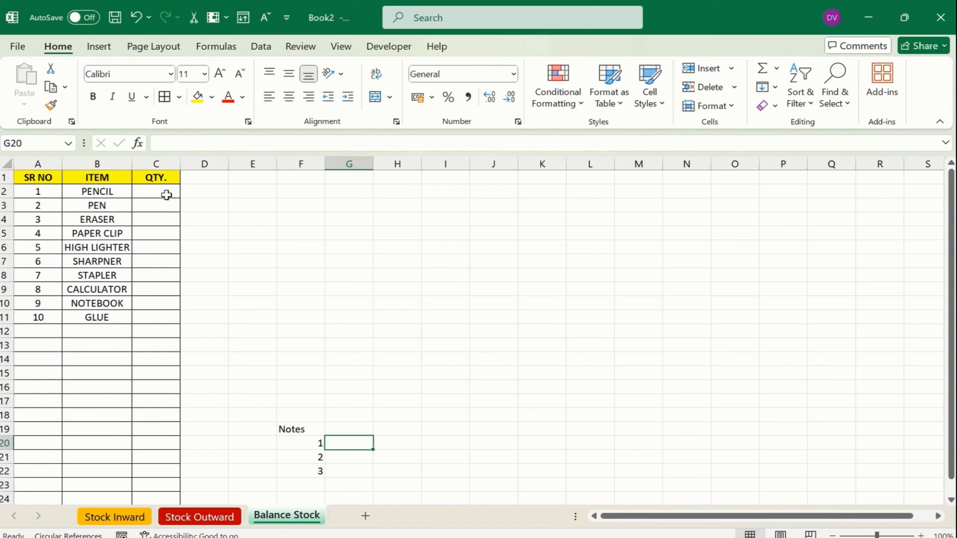
pyautogui.moveTo(45, 176); pyautogui.dragTo(160, 314)
pyautogui.click(151, 333)
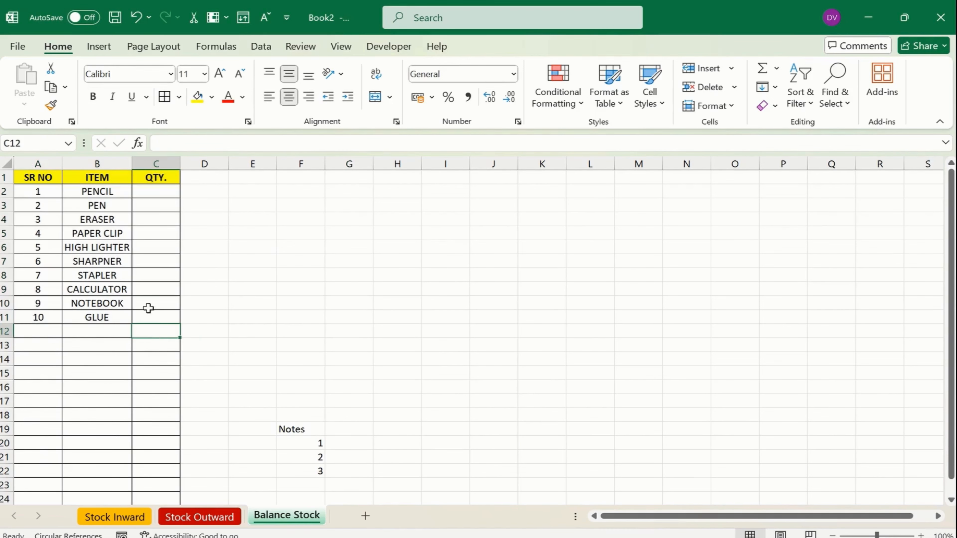
# Start C2's formula with =SUMIF('Stock Inward'!D2:D11,B2,'Stock Inward'!E2:E11)
pyautogui.click(156, 187)
pyautogui.write('=')
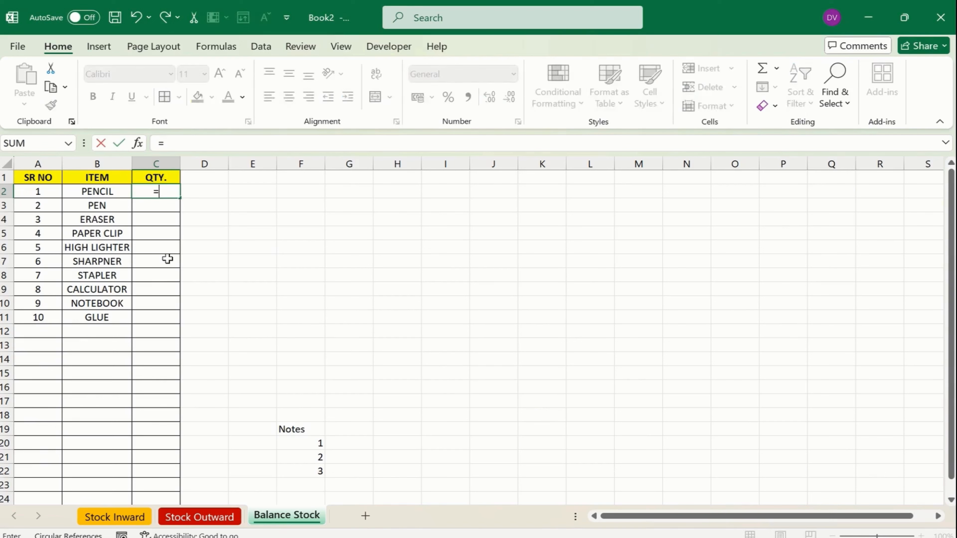
pyautogui.write('sufi')
pyautogui.press('BackSpace')
pyautogui.write('mif')
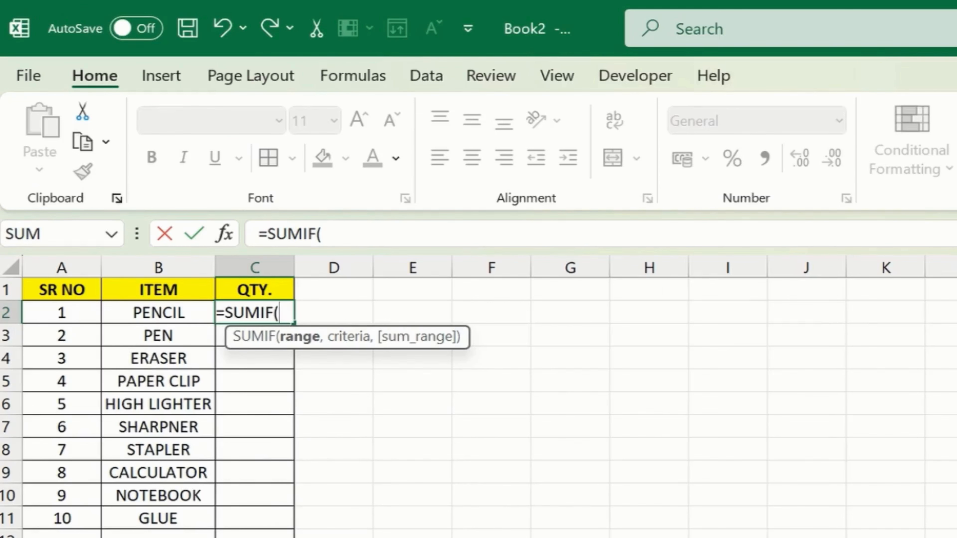
pyautogui.click(114, 517)
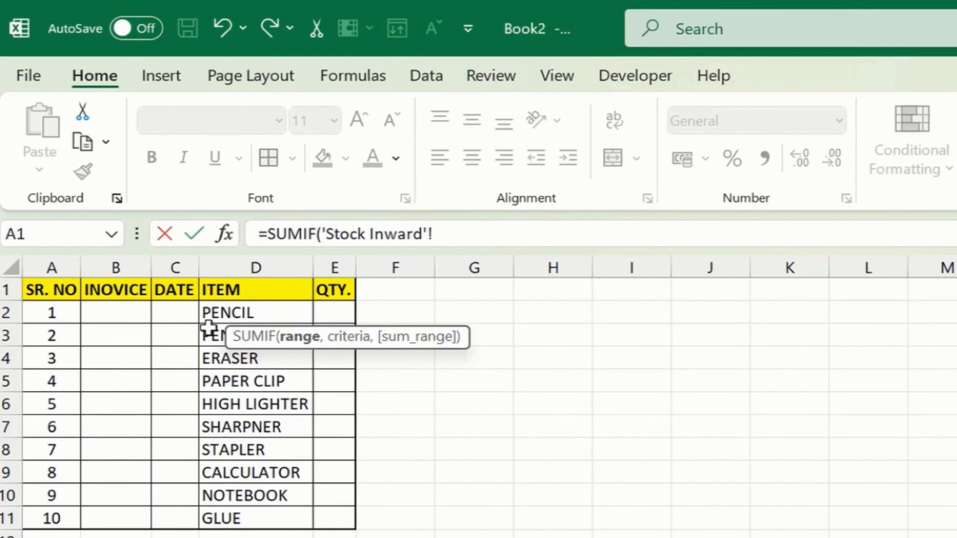
pyautogui.moveTo(226, 313); pyautogui.dragTo(265, 517)
pyautogui.click(444, 233)
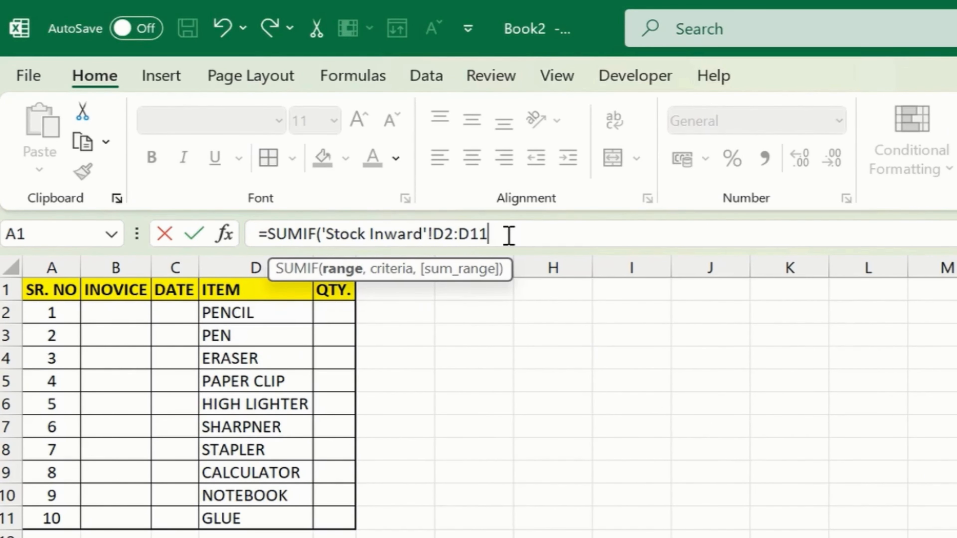
pyautogui.write(',')
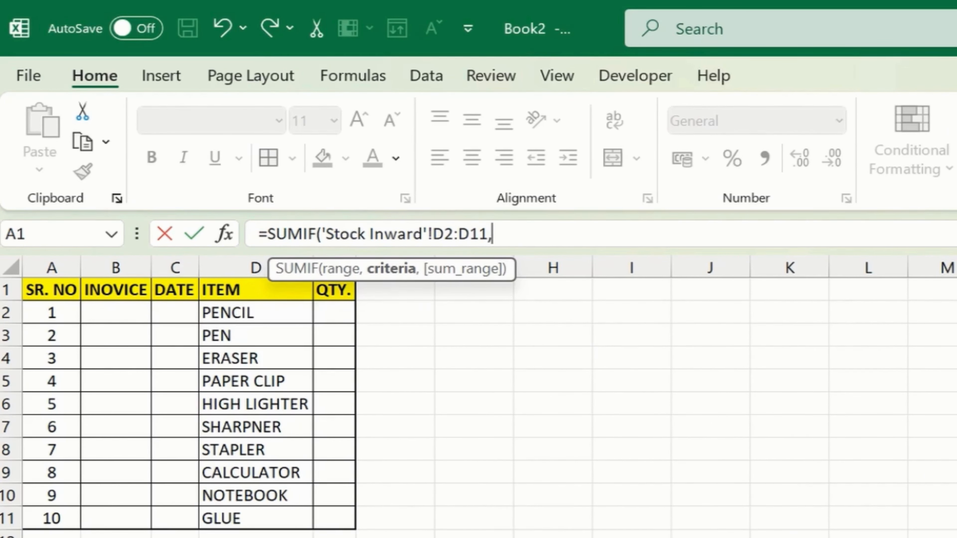
pyautogui.click(302, 537)
pyautogui.click(155, 351)
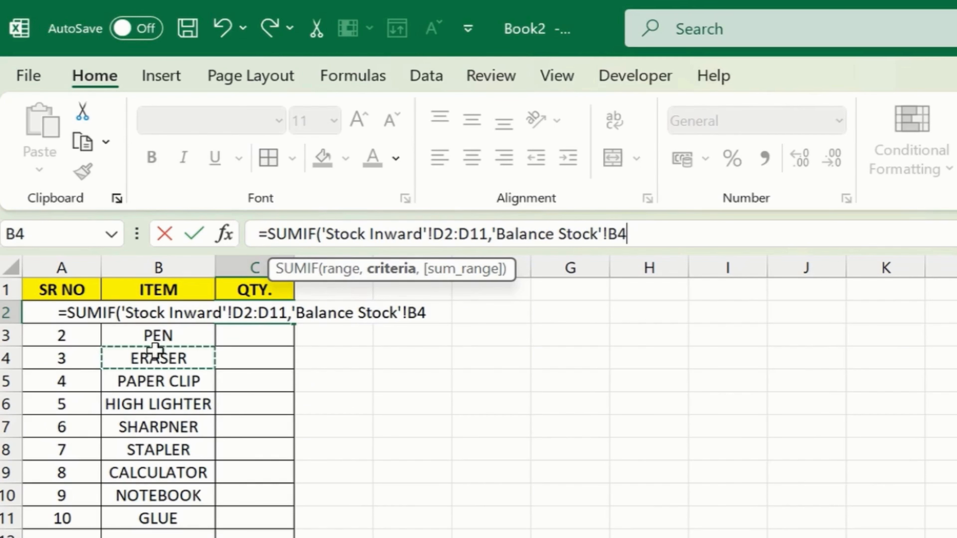
pyautogui.press('Up')
pyautogui.press('Up')
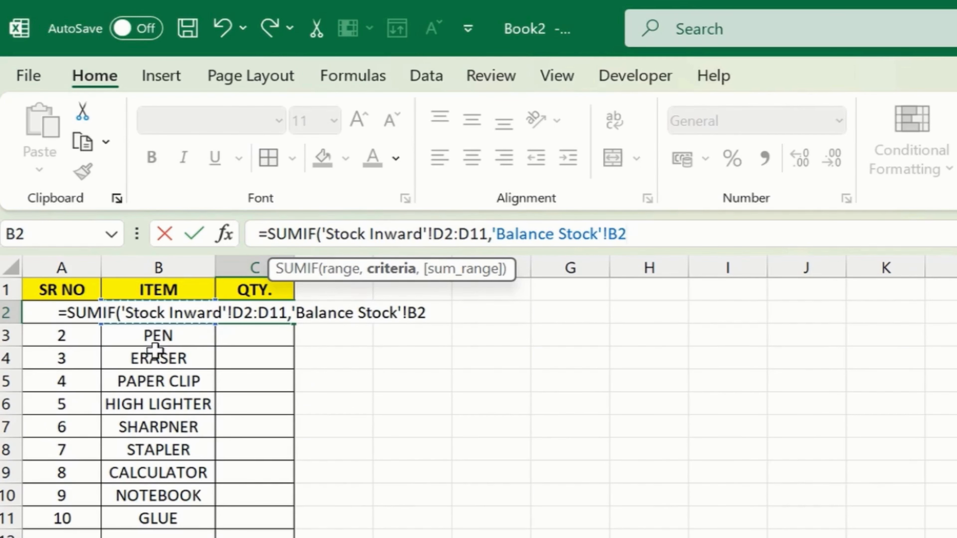
pyautogui.write(',')
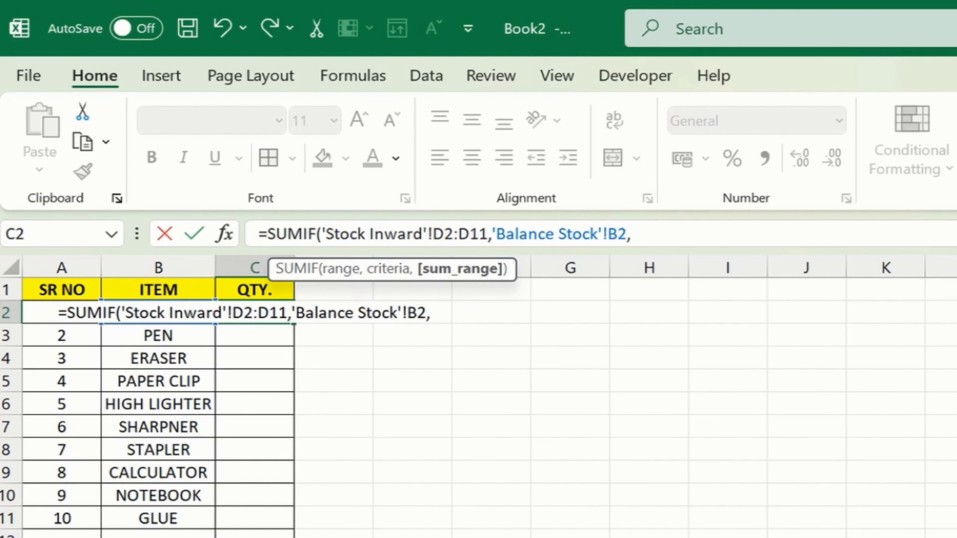
pyautogui.click(341, 532)
pyautogui.moveTo(343, 315); pyautogui.dragTo(344, 513)
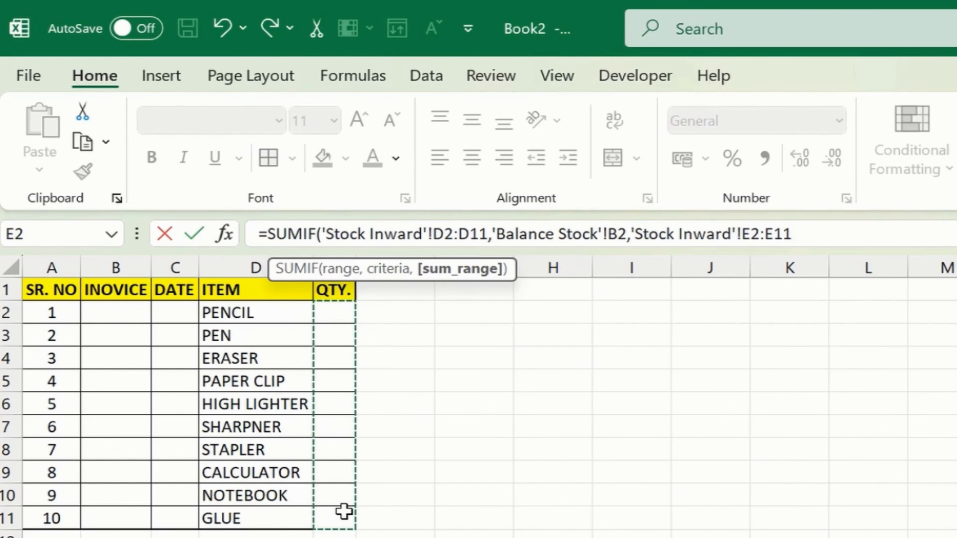
pyautogui.write(')')
pyautogui.press('Return')
# Subtract SUMIF('Stock Outward'!C2:C11,B2,'Stock Outward'!D2:D11) and commit the formula, showing -1
pyautogui.write('-')
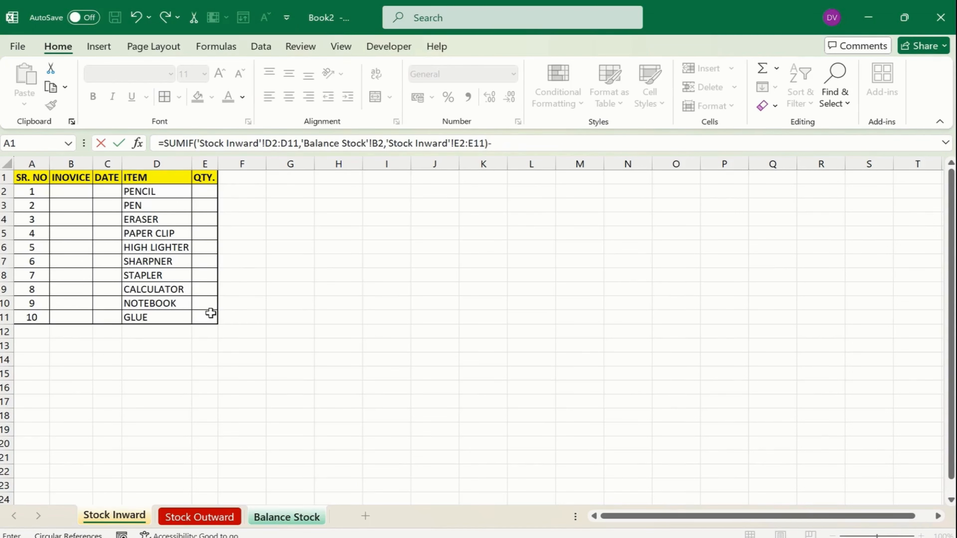
pyautogui.write('sumif(')
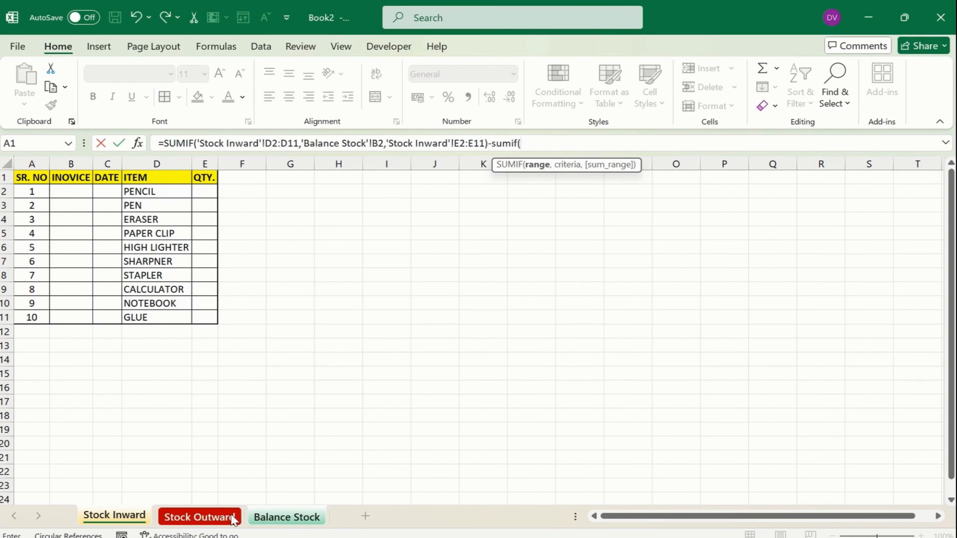
pyautogui.click(206, 518)
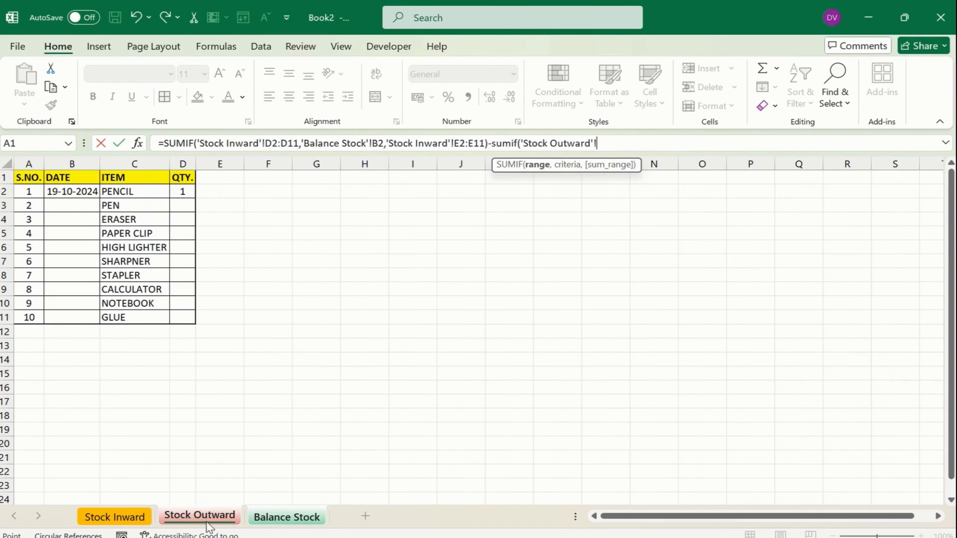
pyautogui.moveTo(131, 194); pyautogui.dragTo(142, 318)
pyautogui.write(',')
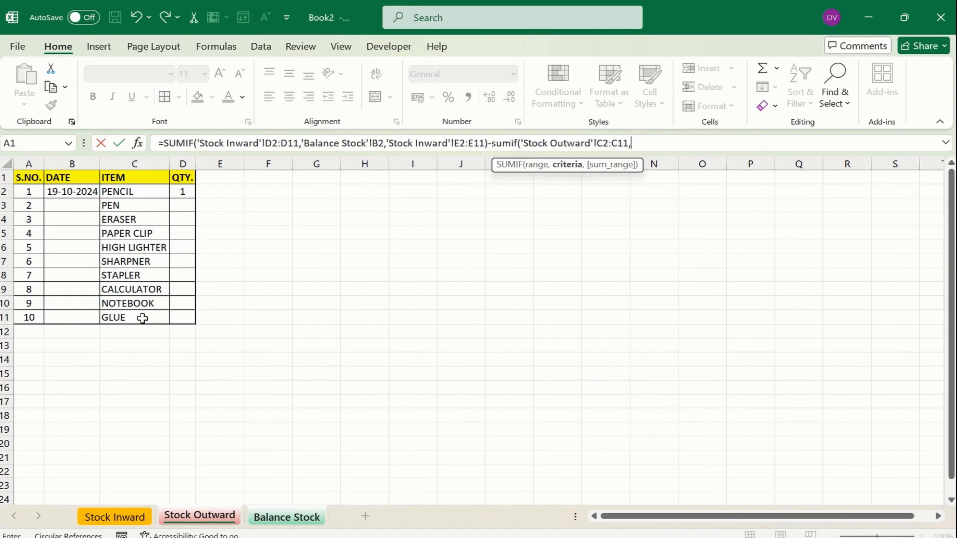
pyautogui.click(283, 520)
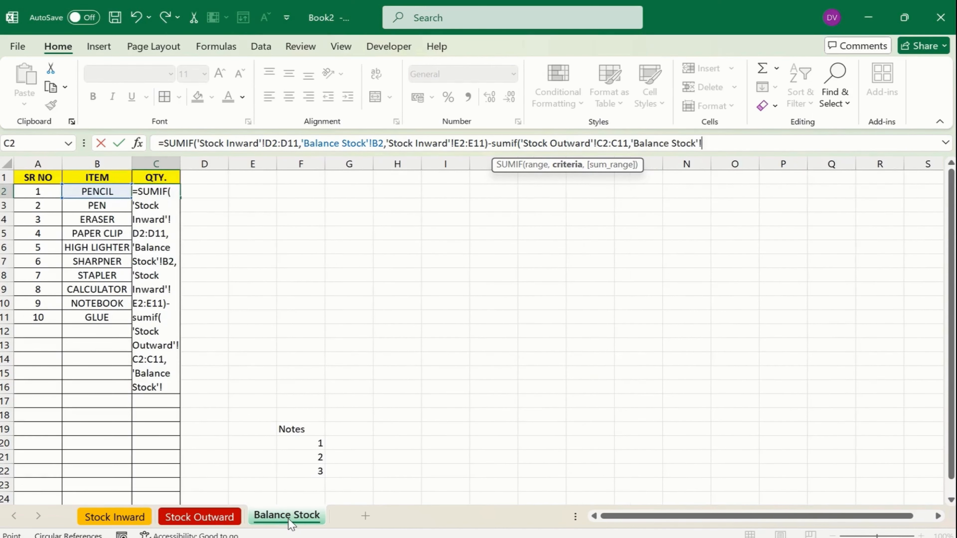
pyautogui.click(94, 192)
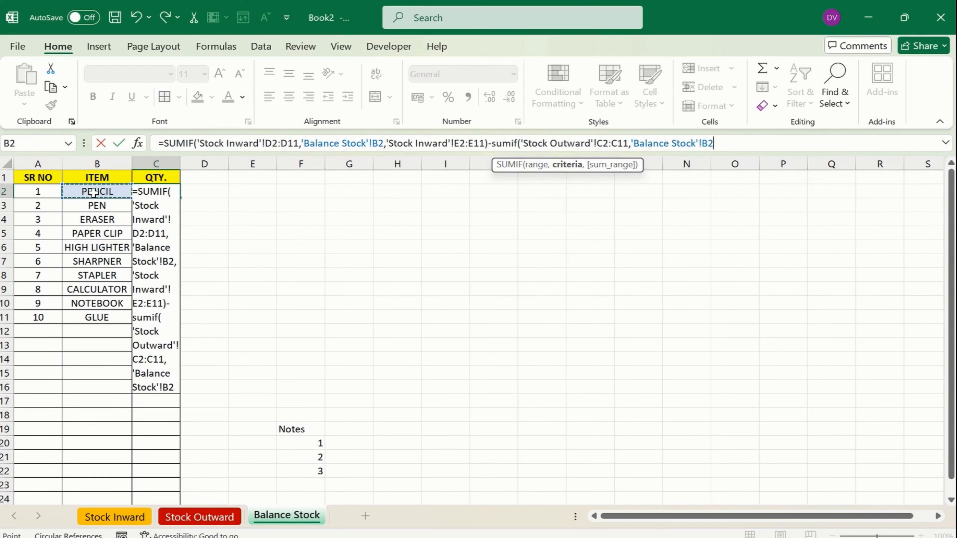
pyautogui.write(',')
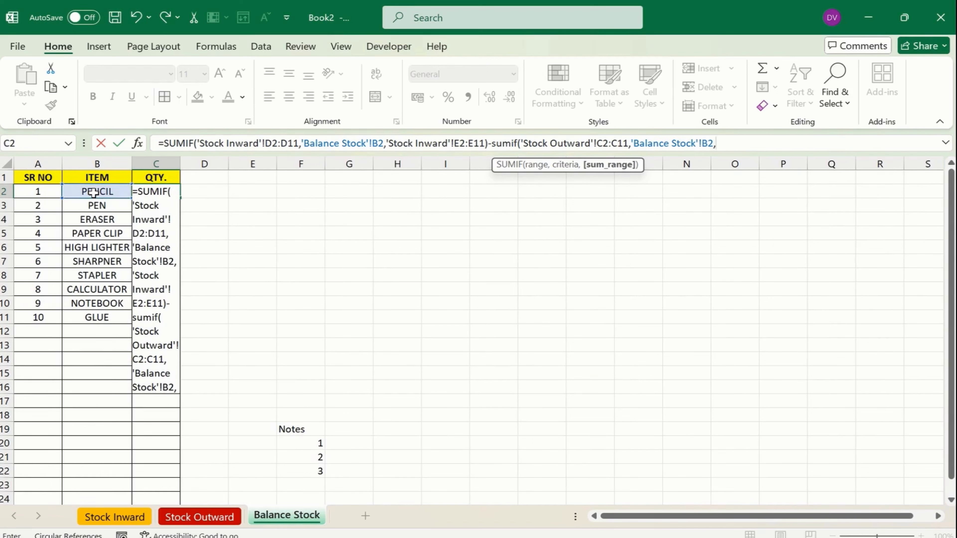
pyautogui.click(216, 520)
pyautogui.moveTo(187, 192); pyautogui.dragTo(190, 312)
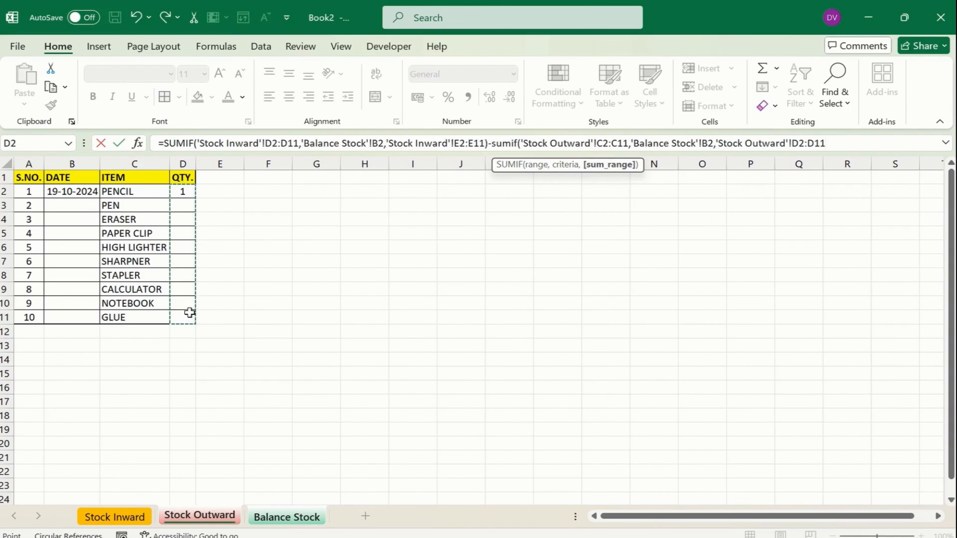
pyautogui.write(')')
pyautogui.press('Return')
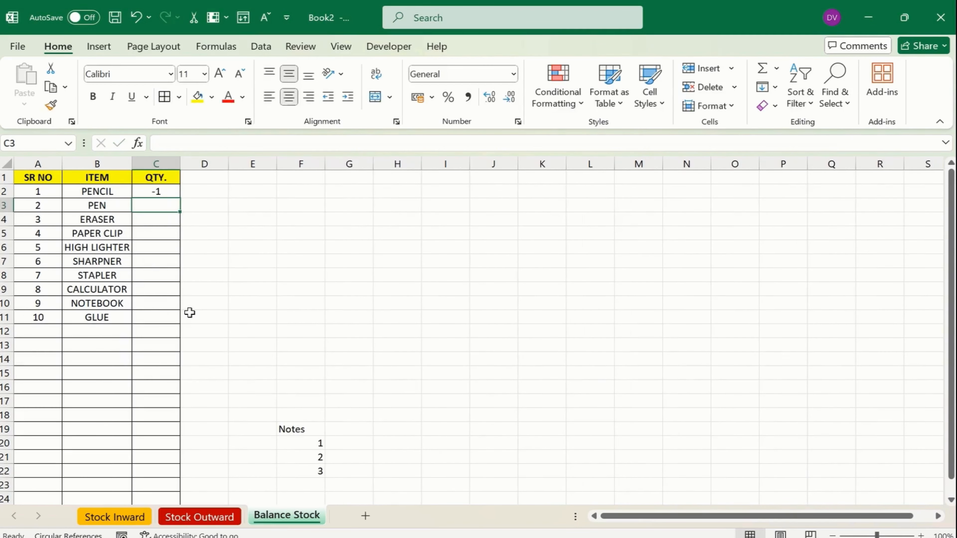
# Record 40 pencils received in Stock Inward E2 and confirm Balance Stock now shows 39
pyautogui.press('Up')
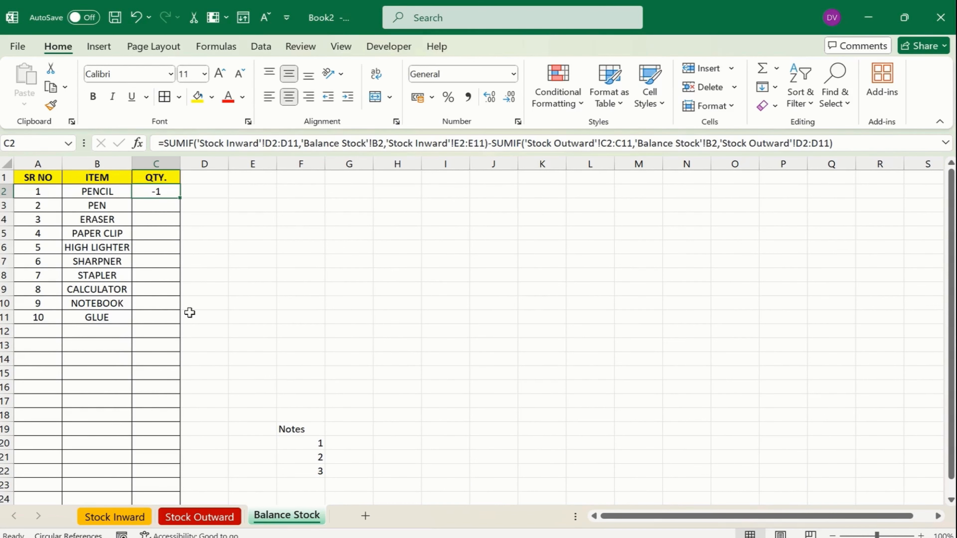
pyautogui.click(115, 516)
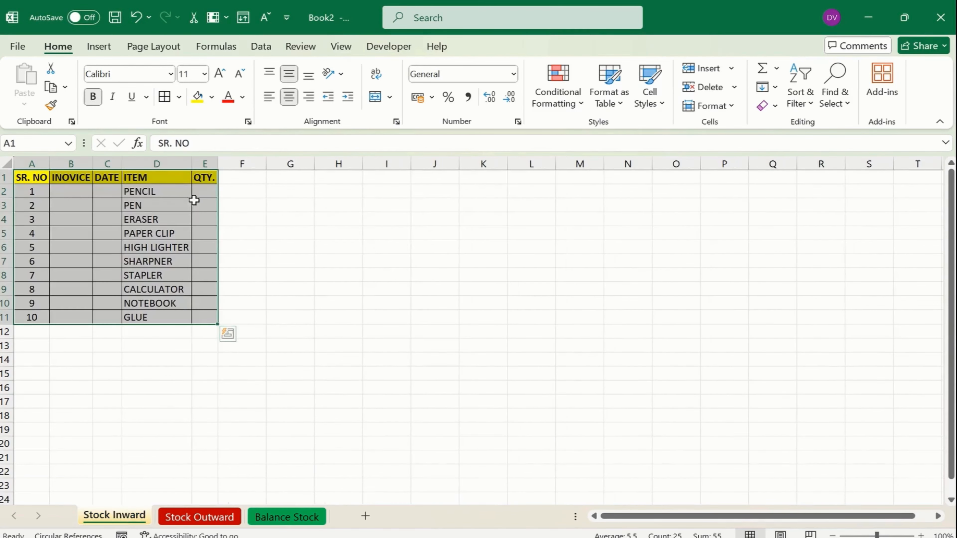
pyautogui.click(210, 189)
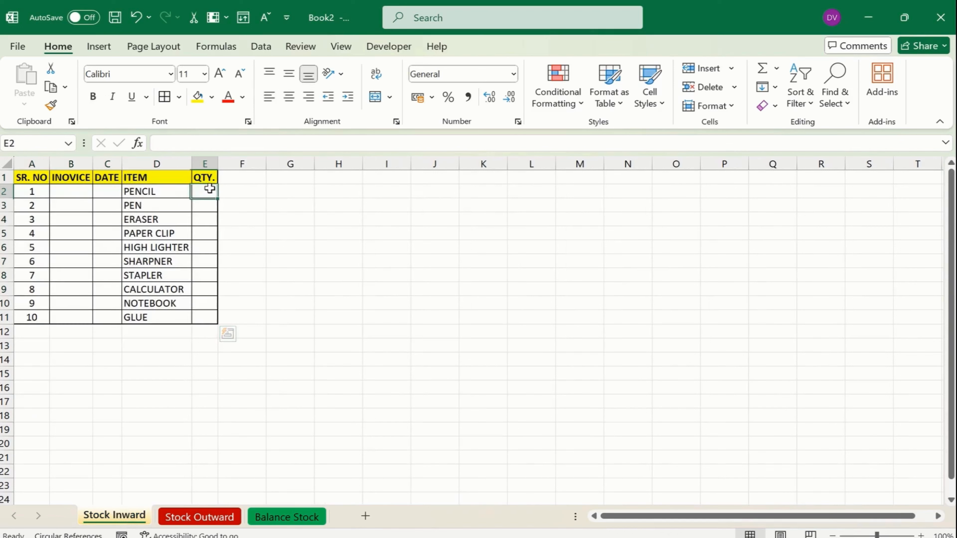
pyautogui.click(206, 516)
pyautogui.click(115, 517)
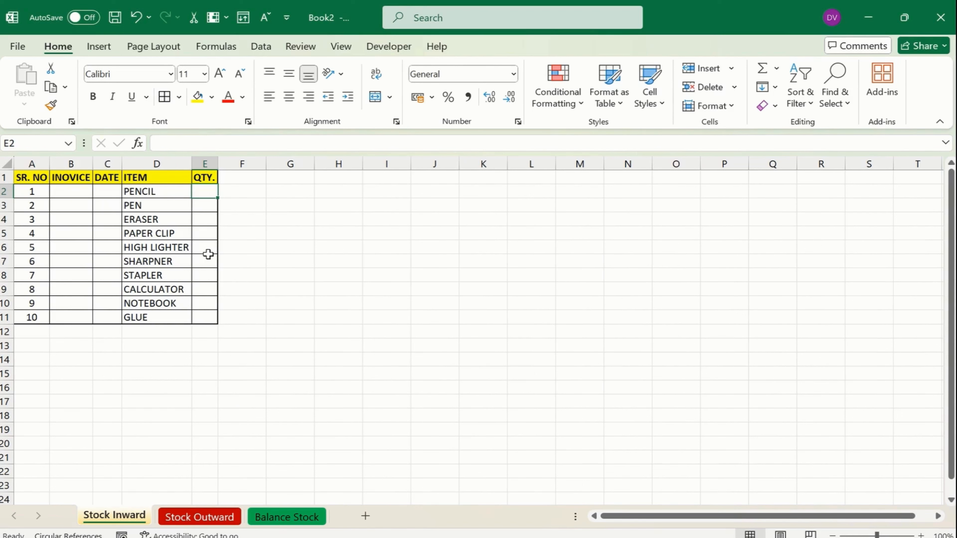
pyautogui.write('40')
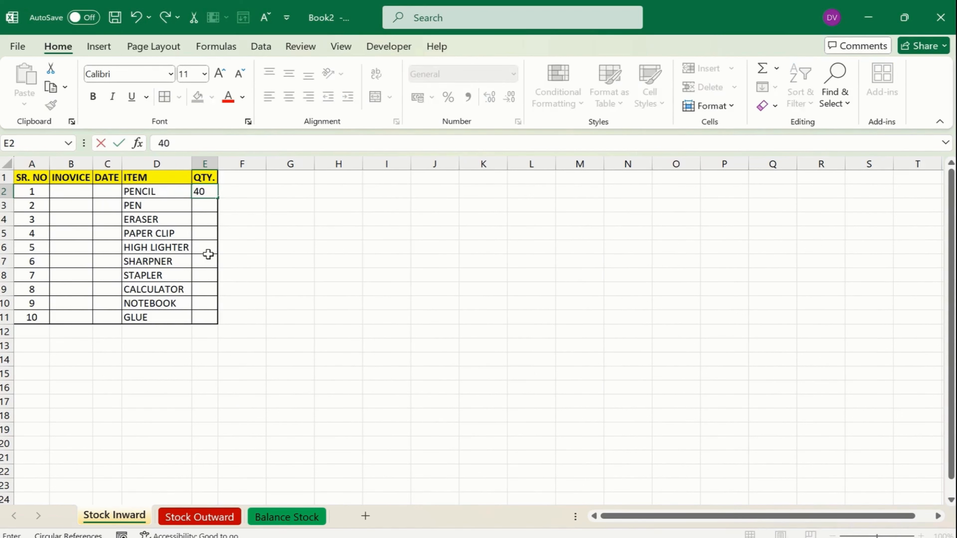
pyautogui.click(209, 258)
pyautogui.click(206, 204)
pyautogui.click(206, 194)
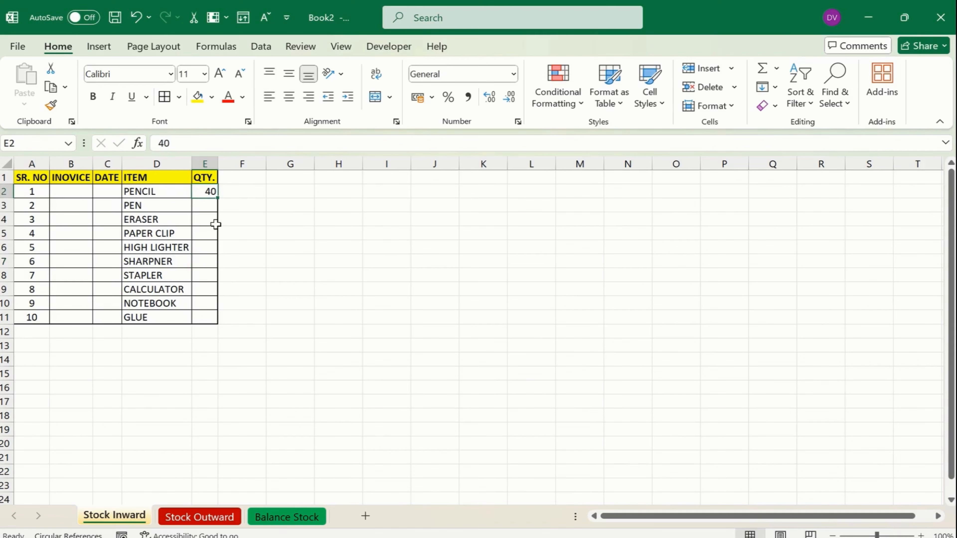
pyautogui.click(294, 523)
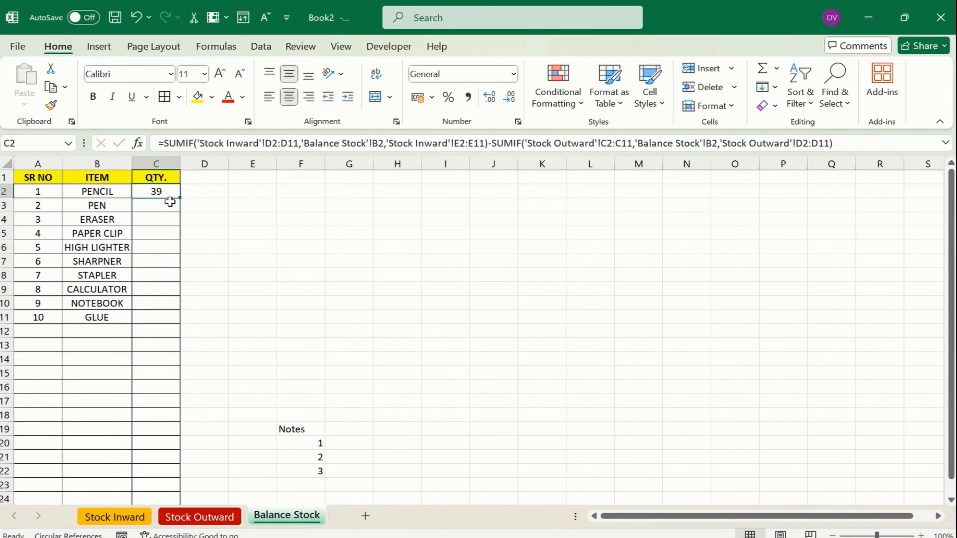
pyautogui.click(199, 517)
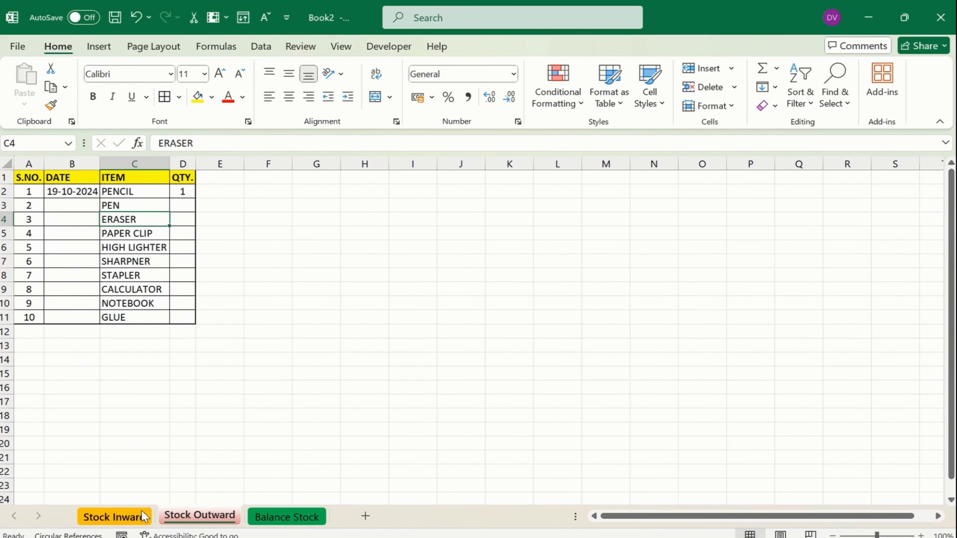
# Enter 000045 as PENCIL's invoice number in Stock Inward B2
pyautogui.click(143, 516)
pyautogui.click(59, 190)
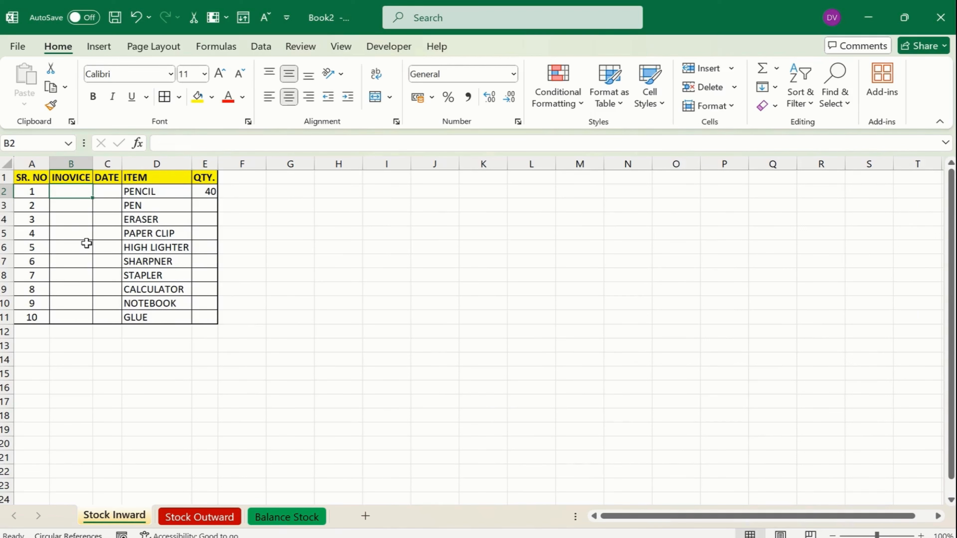
pyautogui.write('0000')
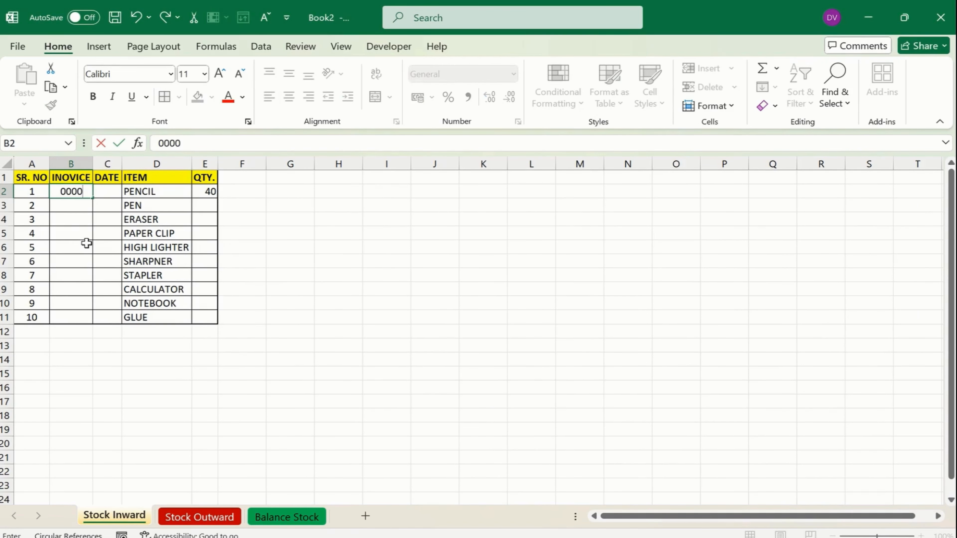
pyautogui.write('45')
pyautogui.press('Tab')
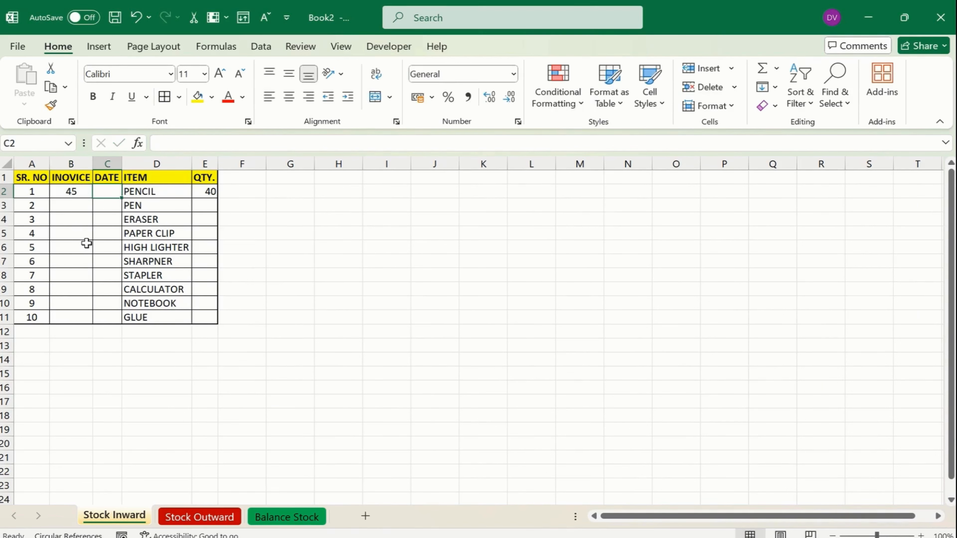
# Apply the custom number format 00000 to invoice cells B2:B11, so B2 displays 00045
pyautogui.press('Left')
pyautogui.hotkey('shift', 'Down')
pyautogui.hotkey('shift', 'Down')
pyautogui.hotkey('shift', 'Down')
pyautogui.hotkey('shift', 'Down')
pyautogui.hotkey('shift', 'Down')
pyautogui.hotkey('shift', 'Down')
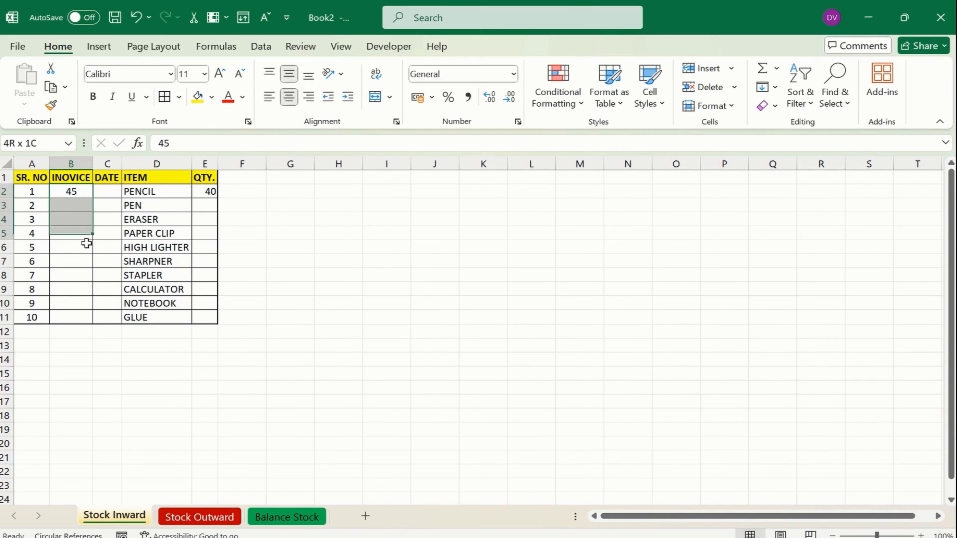
pyautogui.hotkey('shift', 'Down')
pyautogui.hotkey('shift', 'Down')
pyautogui.hotkey('shift', 'Down')
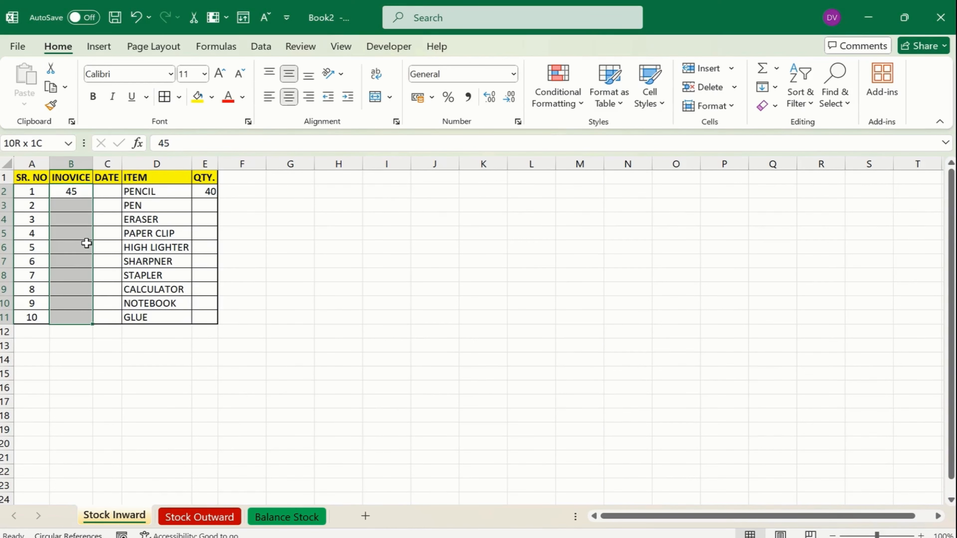
pyautogui.hotkey('ctrl', '1')
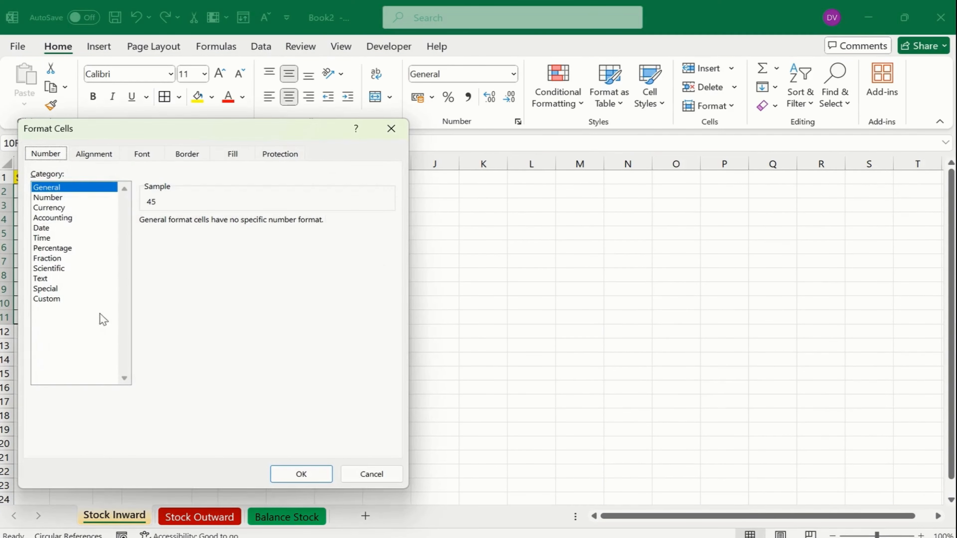
pyautogui.click(83, 300)
pyautogui.moveTo(287, 208); pyautogui.dragTo(214, 203)
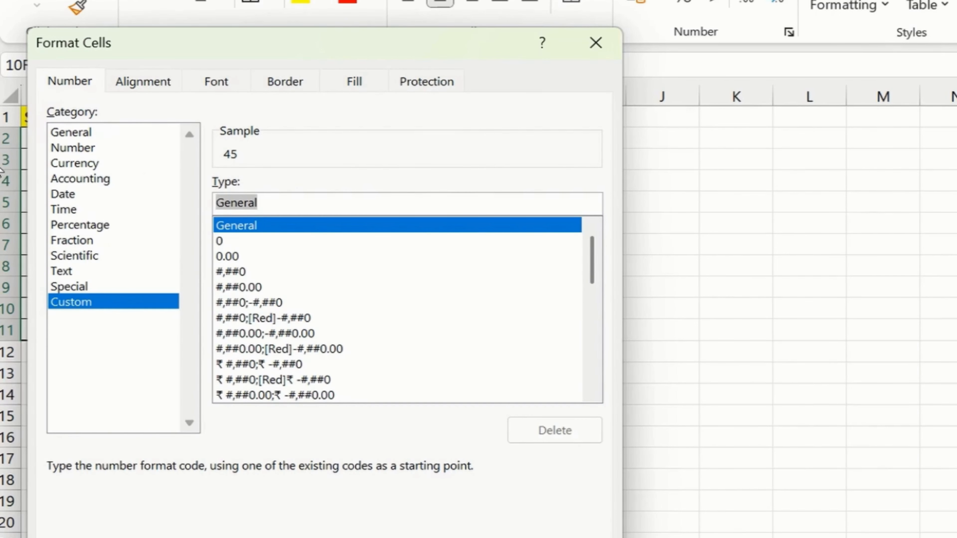
pyautogui.write('00000')
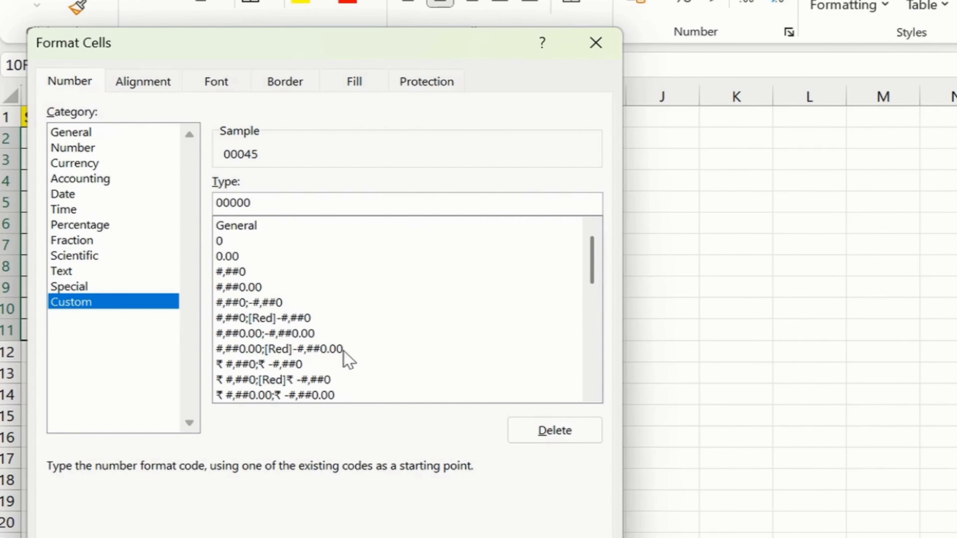
pyautogui.press('Return')
pyautogui.click(115, 141)
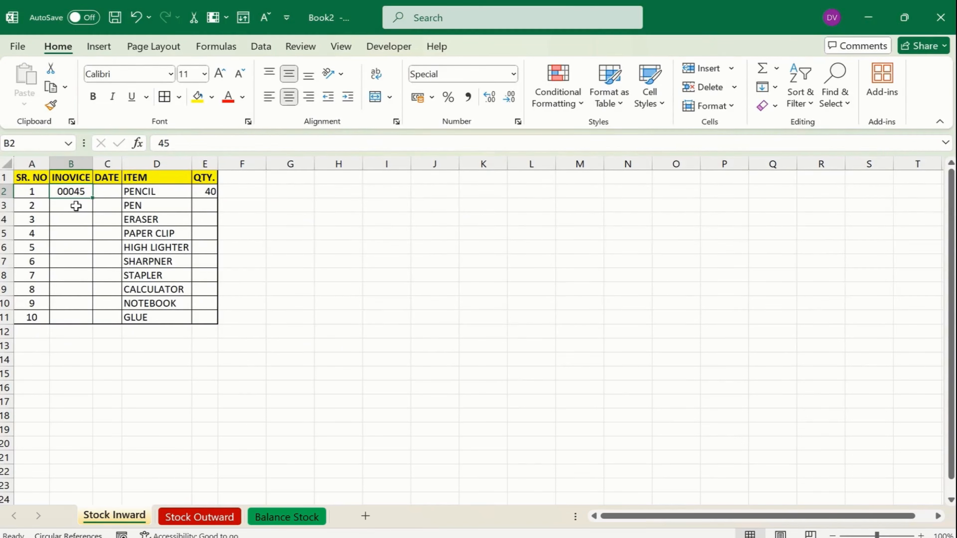
# Enter today's date 19-10-2024 as the PENCIL receipt date in C2
pyautogui.click(105, 192)
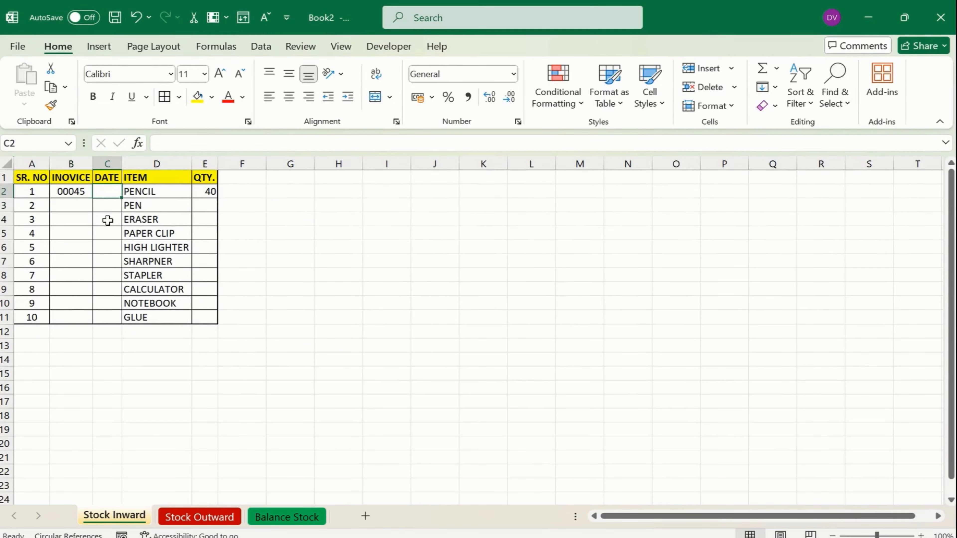
pyautogui.hotkey('ctrl', ';')
pyautogui.hotkey('ctrl', 'Return')
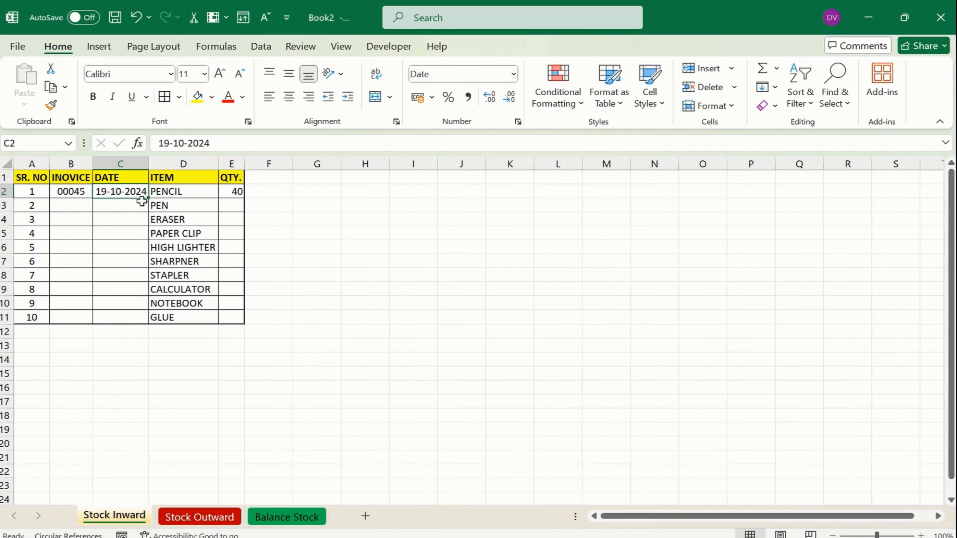
pyautogui.click(134, 246)
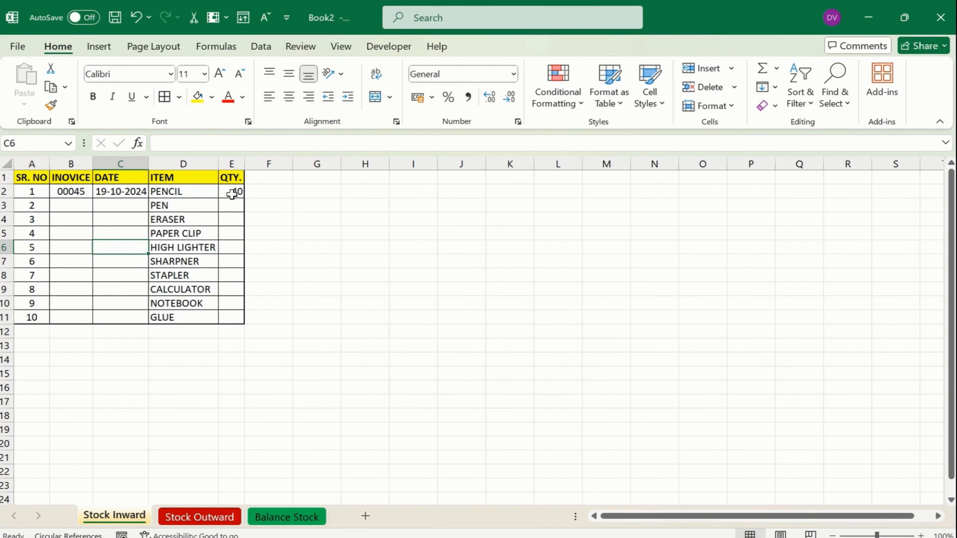
# Middle-align the contents of the Stock Inward QTY. column
pyautogui.click(231, 164)
pyautogui.click(296, 73)
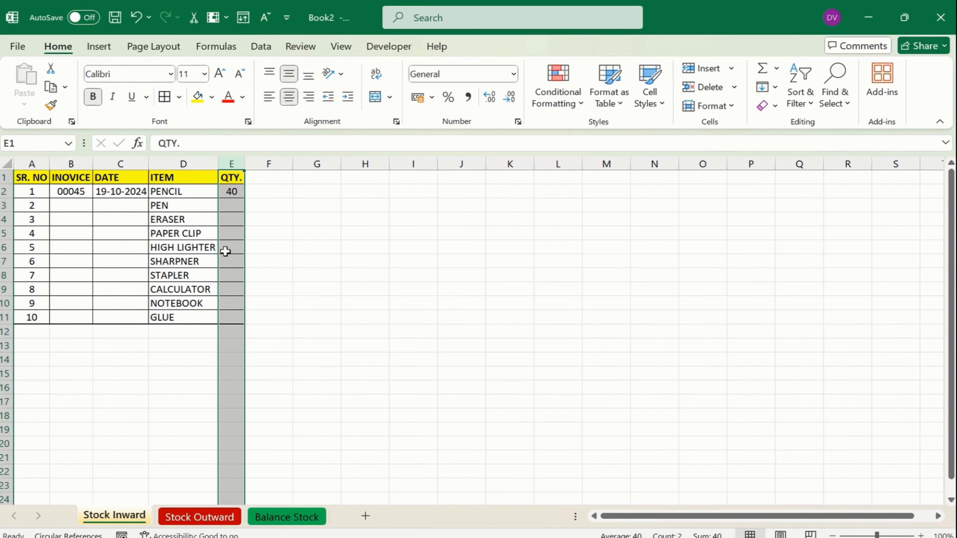
pyautogui.click(232, 180)
pyautogui.click(203, 517)
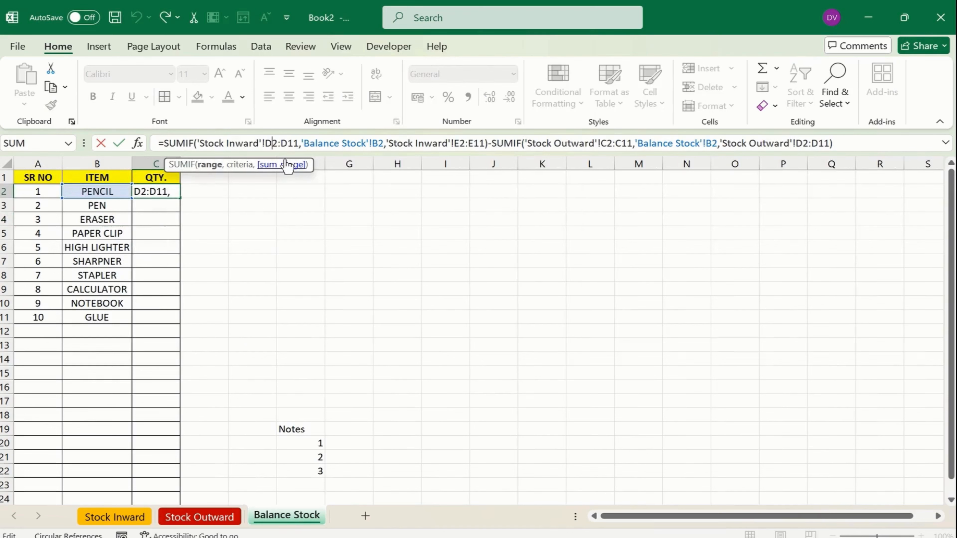
# Fill the C2 balance formula down to C11 and check C3's copied references
pyautogui.hotkey('ctrl', 'Return')
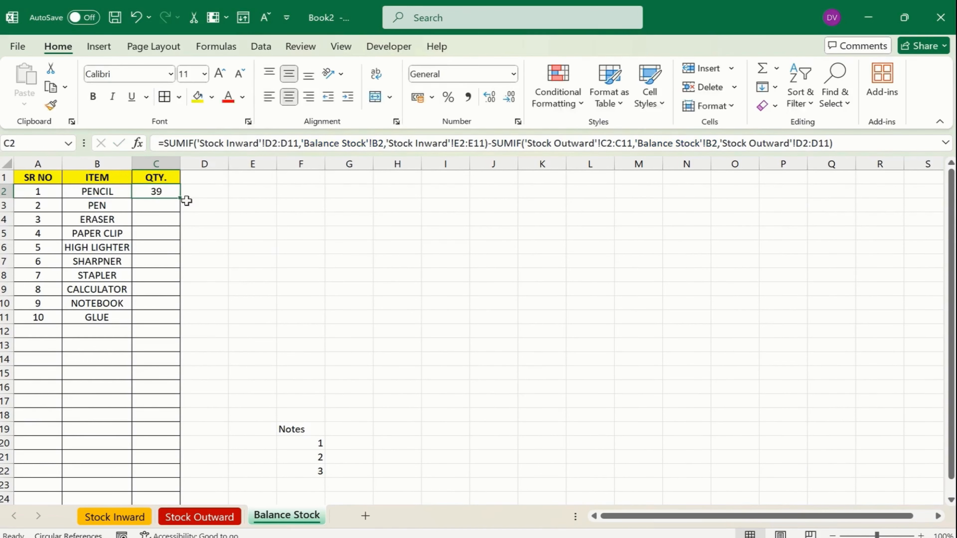
pyautogui.moveTo(181, 199); pyautogui.dragTo(195, 321)
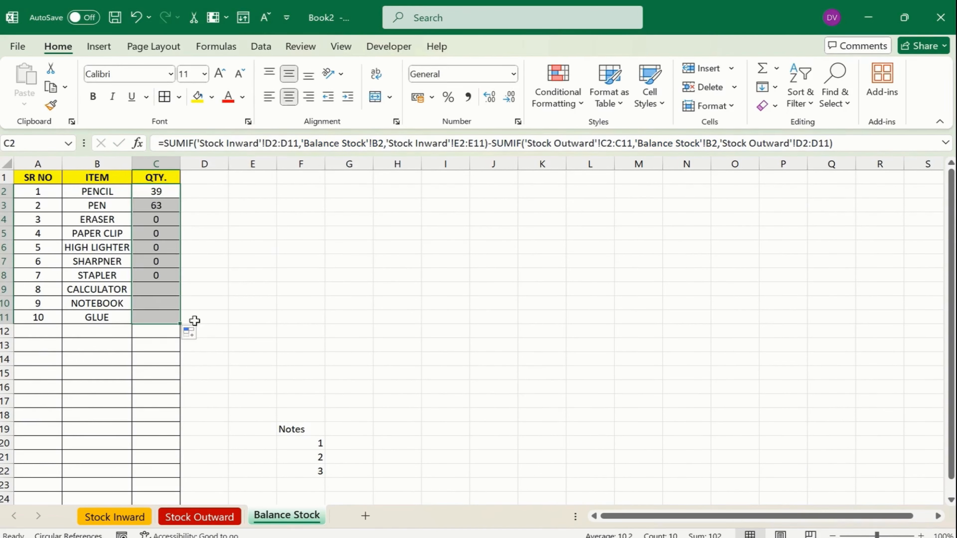
pyautogui.click(172, 206)
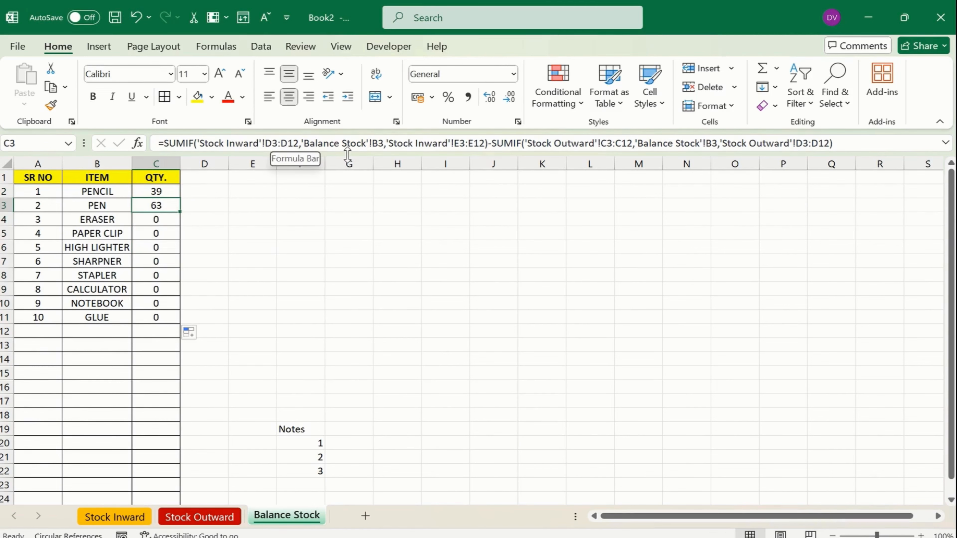
pyautogui.click(267, 143)
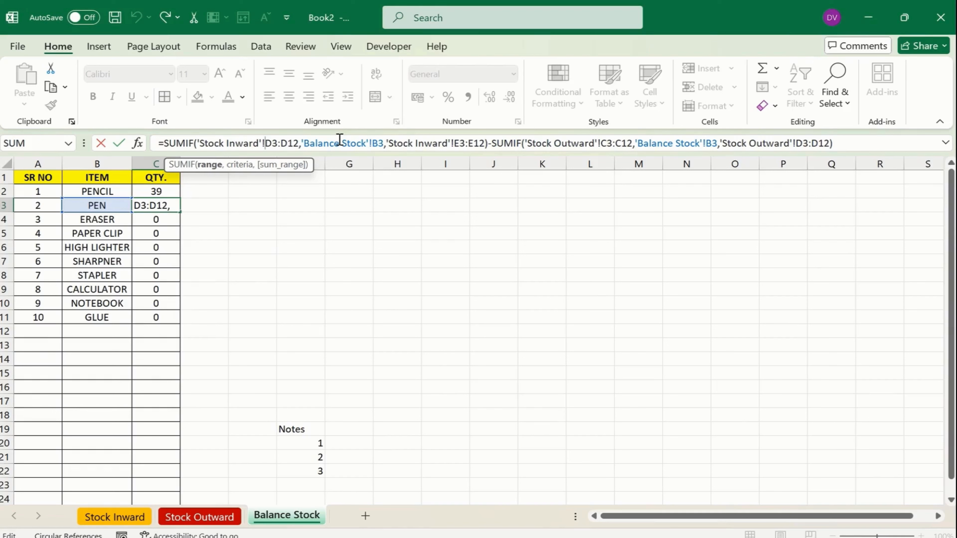
pyautogui.press('Escape')
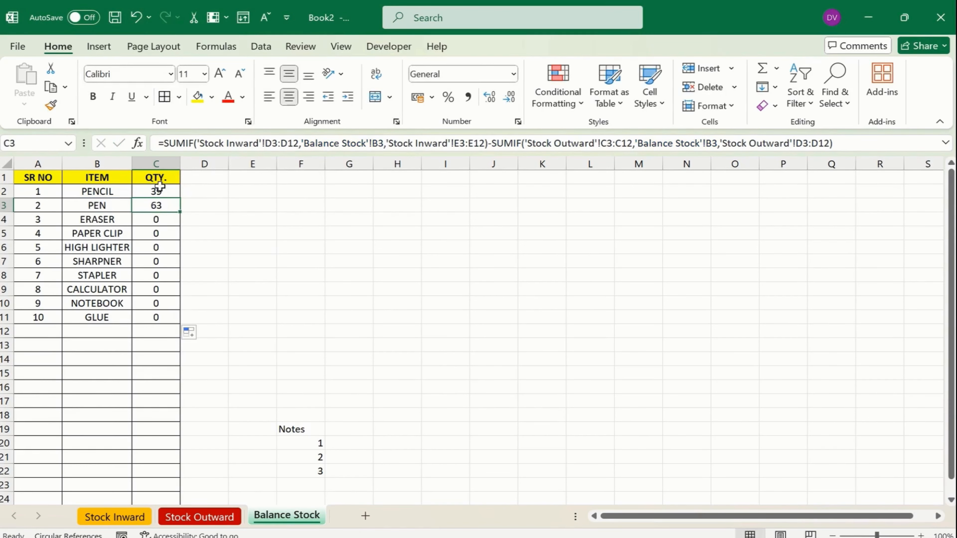
pyautogui.click(159, 189)
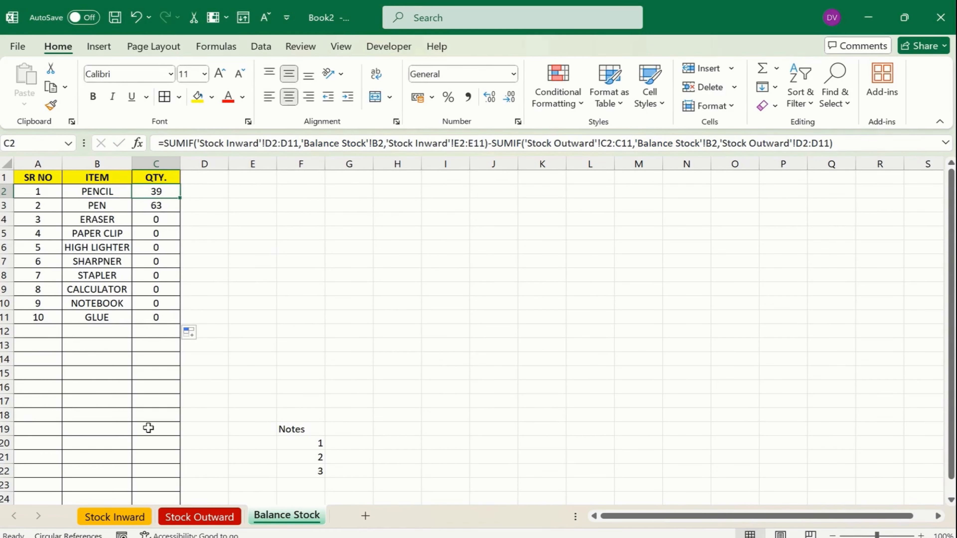
pyautogui.click(144, 518)
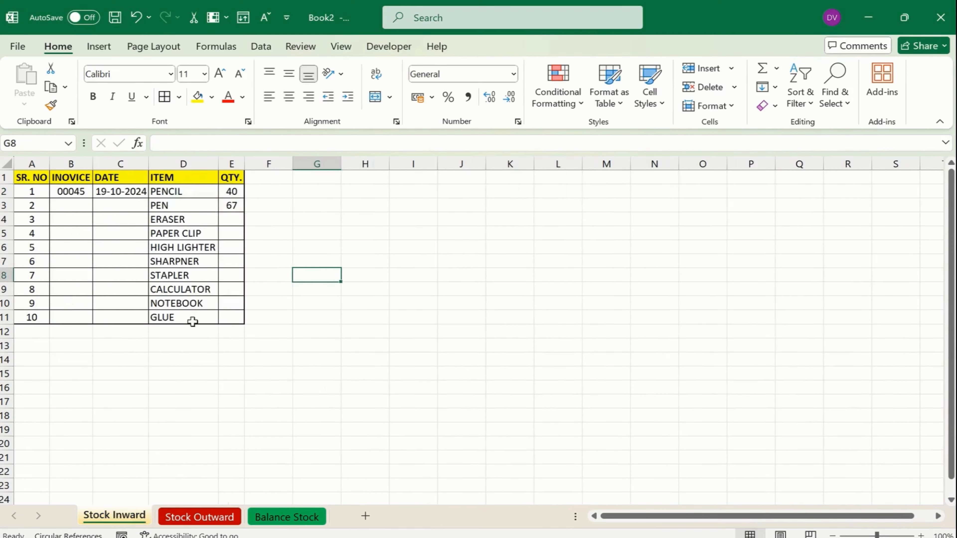
# Record ERASER as 70 received in Stock Inward E4 and 10 issued in Stock Outward D4
pyautogui.click(233, 220)
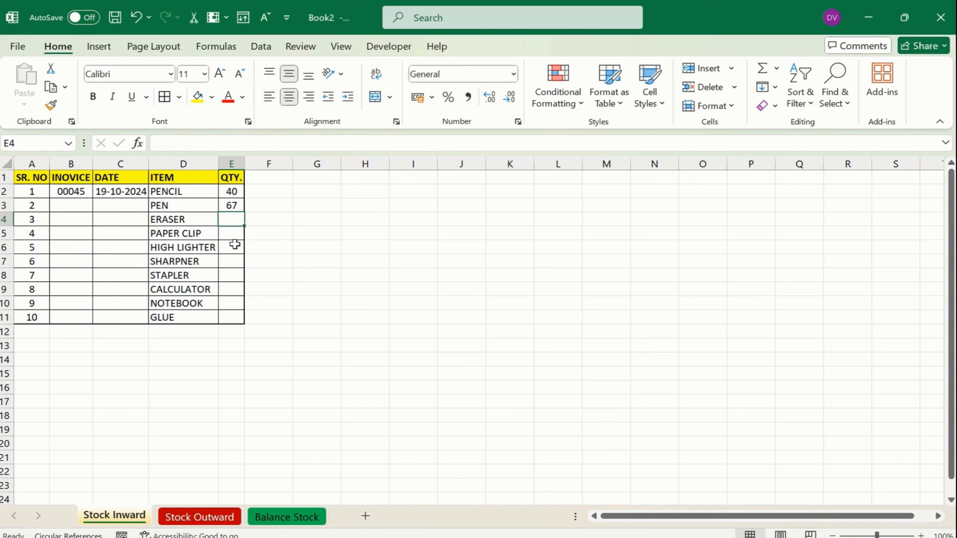
pyautogui.write('70')
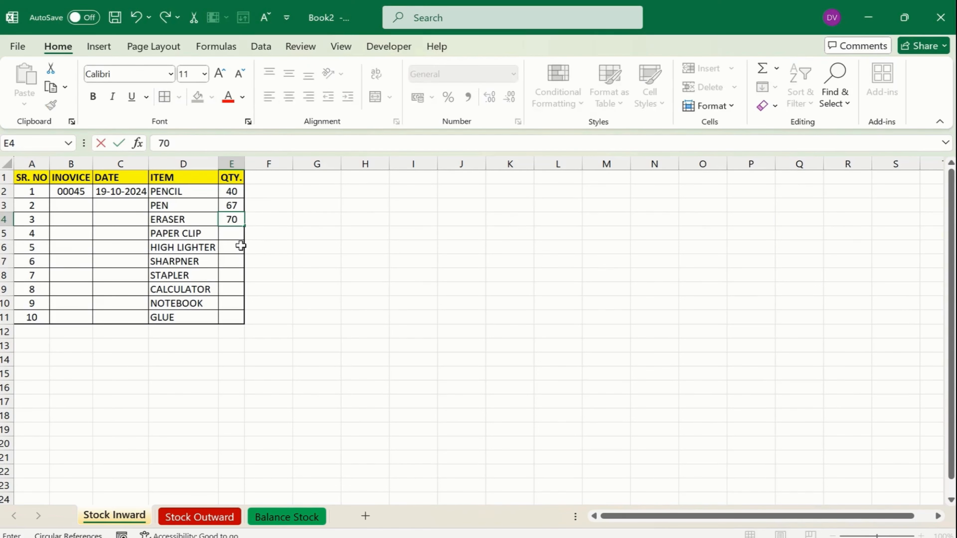
pyautogui.click(243, 260)
pyautogui.click(200, 516)
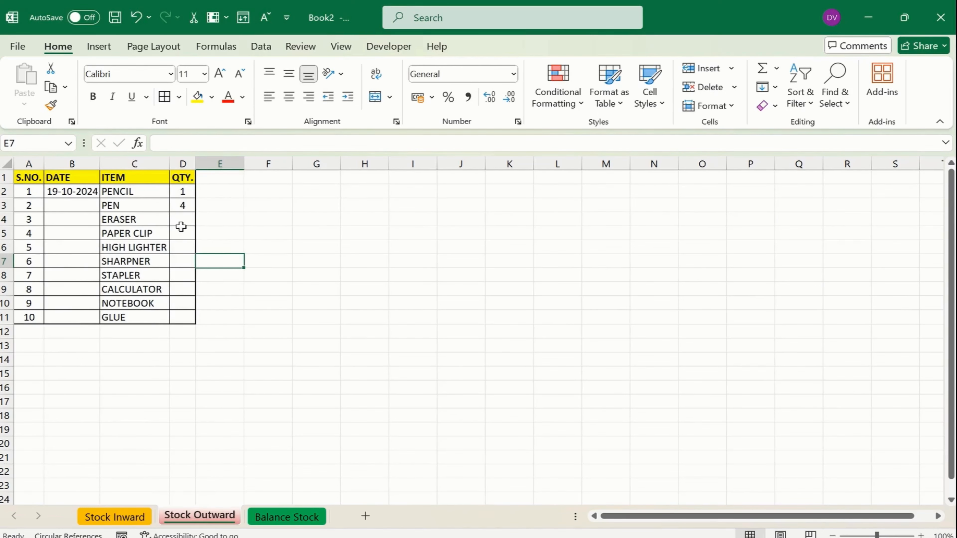
pyautogui.click(183, 221)
pyautogui.write('10')
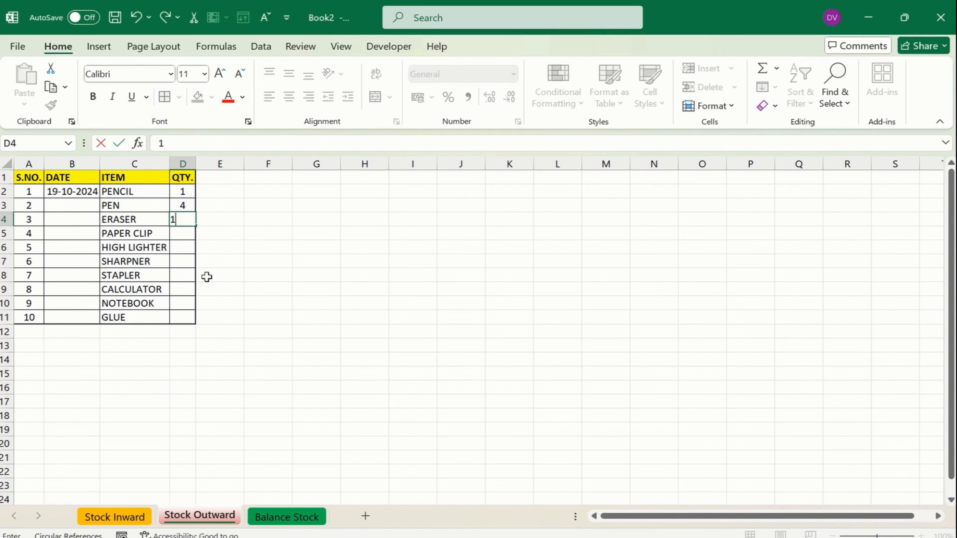
pyautogui.click(216, 285)
# Check the ERASER balance in Balance Stock C4 and select the QTY. column
pyautogui.click(287, 517)
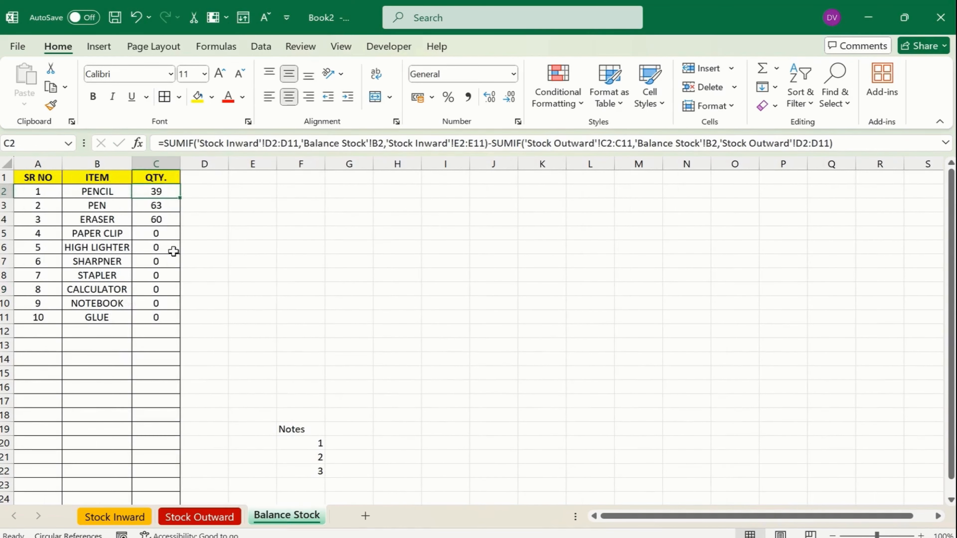
pyautogui.click(165, 222)
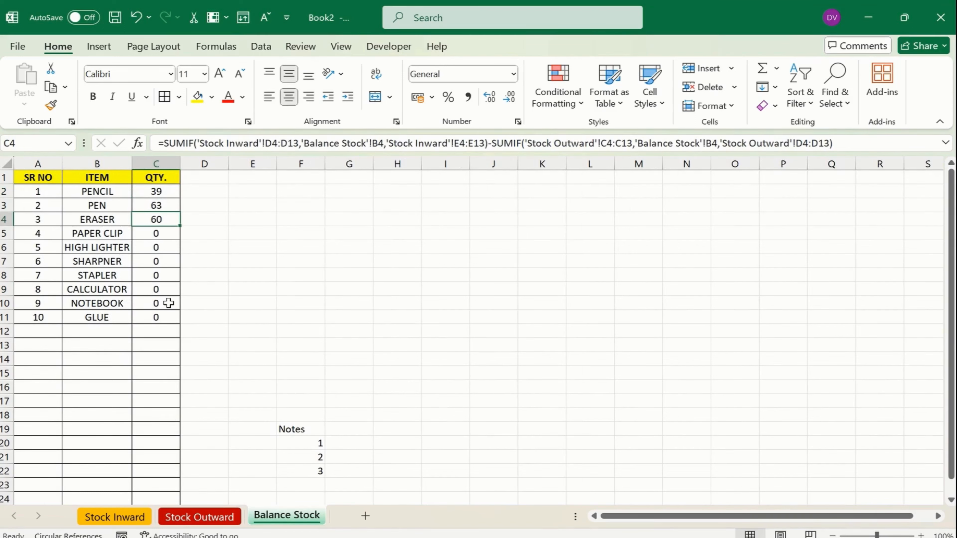
pyautogui.moveTo(160, 189); pyautogui.dragTo(168, 317)
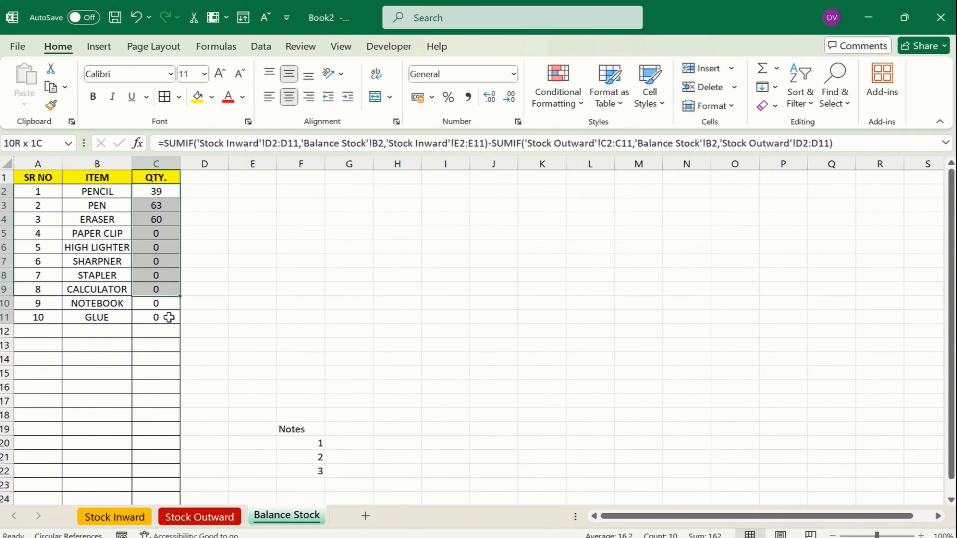
pyautogui.click(158, 163)
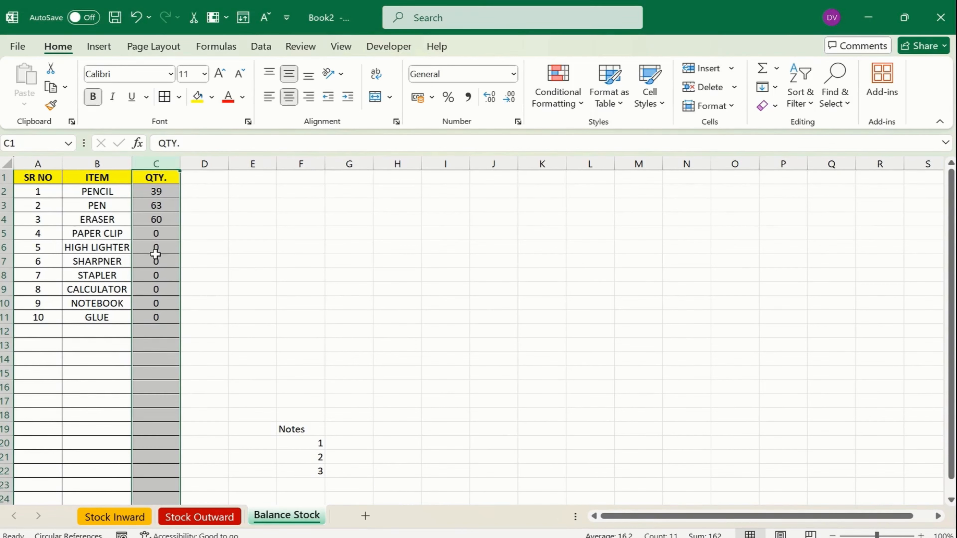
# Start a new 3-Color Scale conditional formatting rule with a fixed Number minimum of 10
pyautogui.click(558, 88)
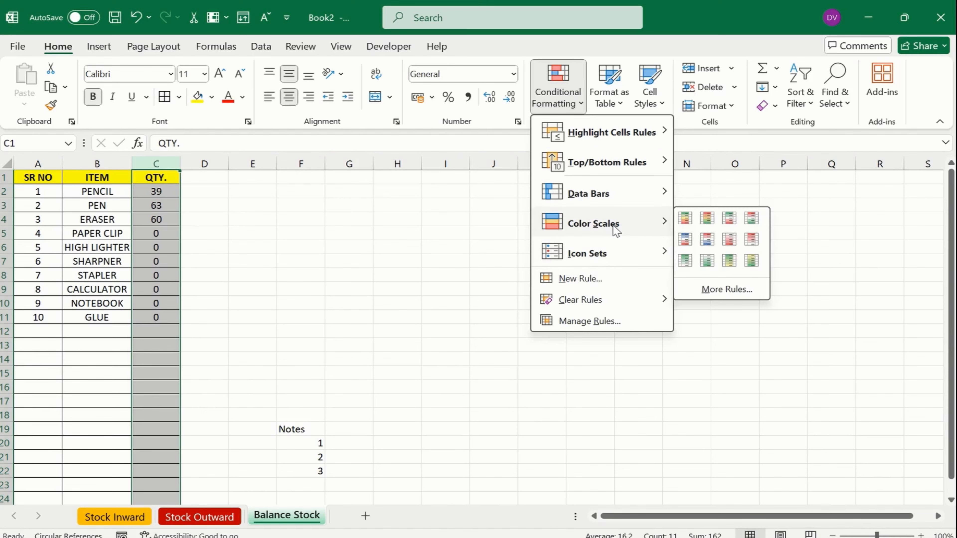
pyautogui.click(585, 277)
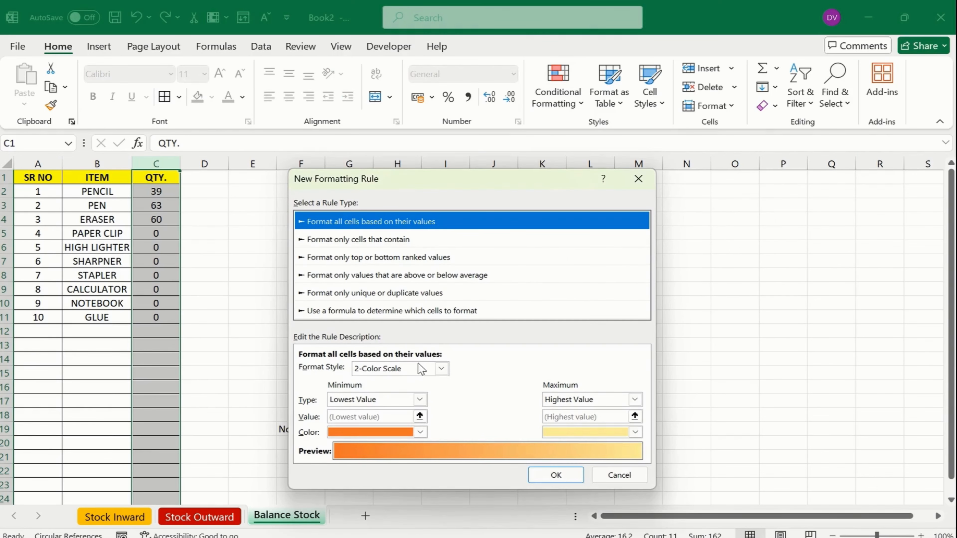
pyautogui.click(412, 366)
pyautogui.click(377, 392)
pyautogui.click(419, 399)
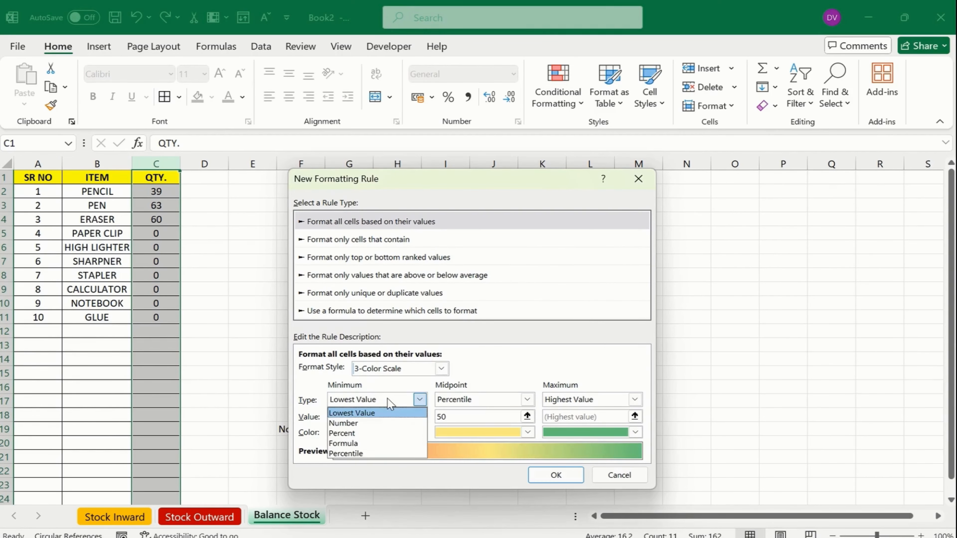
pyautogui.click(457, 385)
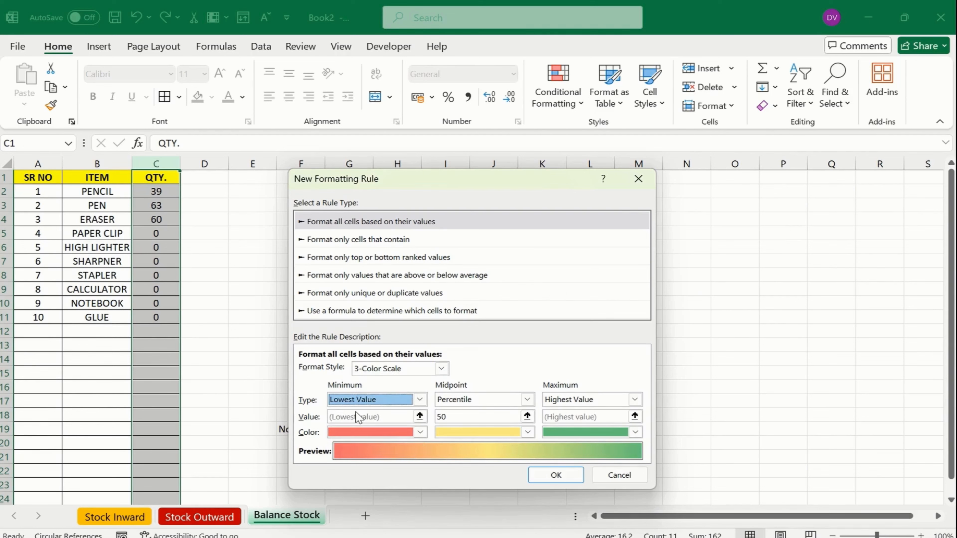
pyautogui.click(380, 398)
pyautogui.click(357, 424)
pyautogui.doubleClick(359, 418)
pyautogui.write('10')
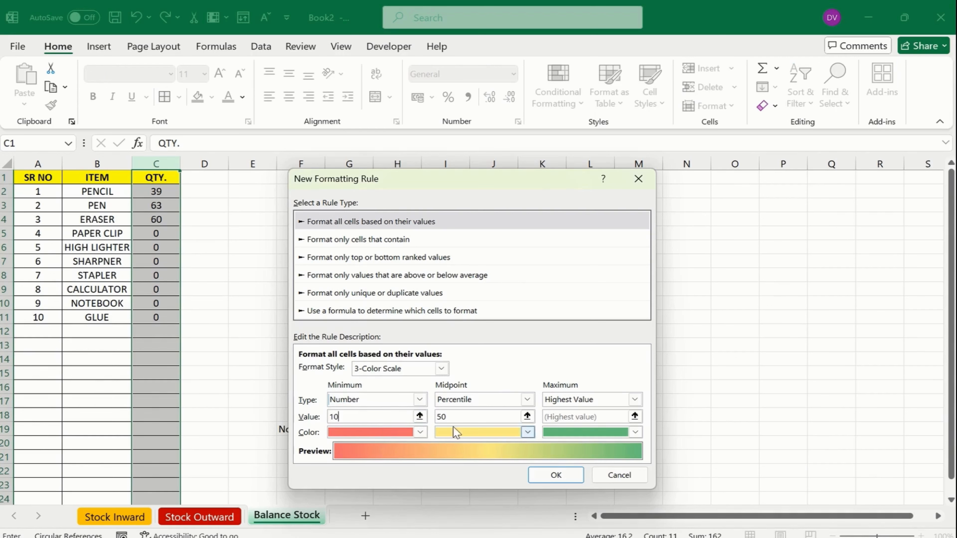
# Set the midpoint to Number 80 and the maximum to Number 90, then apply the rule
pyautogui.click(527, 399)
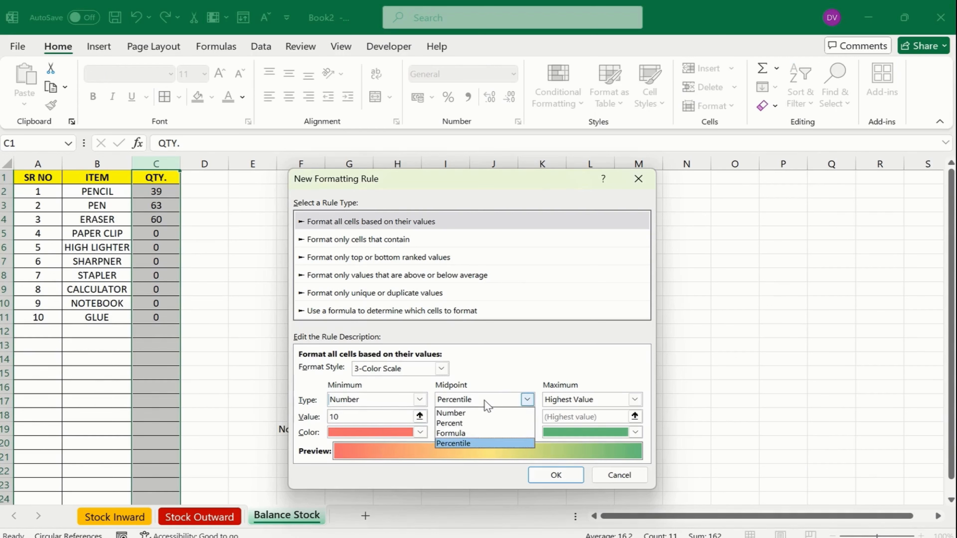
pyautogui.click(465, 413)
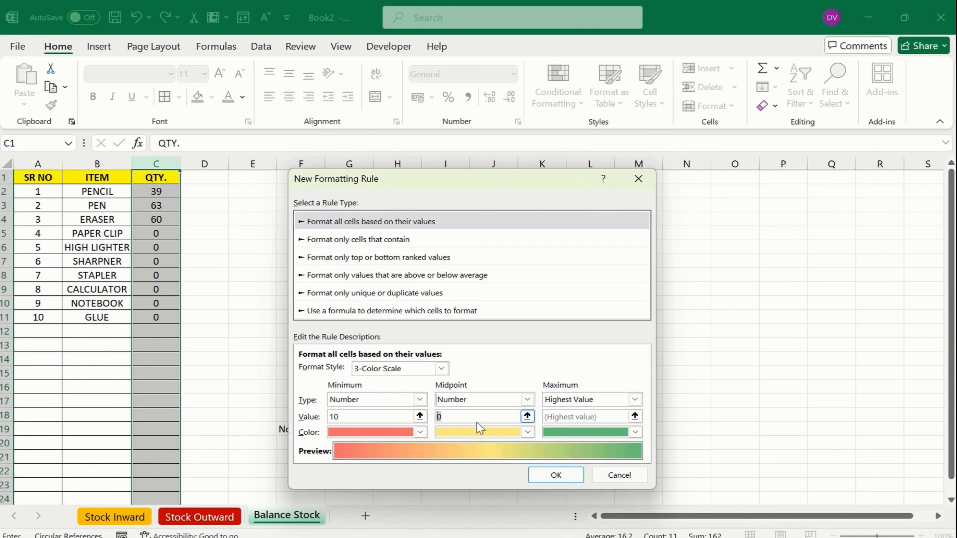
pyautogui.write('60')
pyautogui.write('0')
pyautogui.click(634, 399)
pyautogui.click(588, 413)
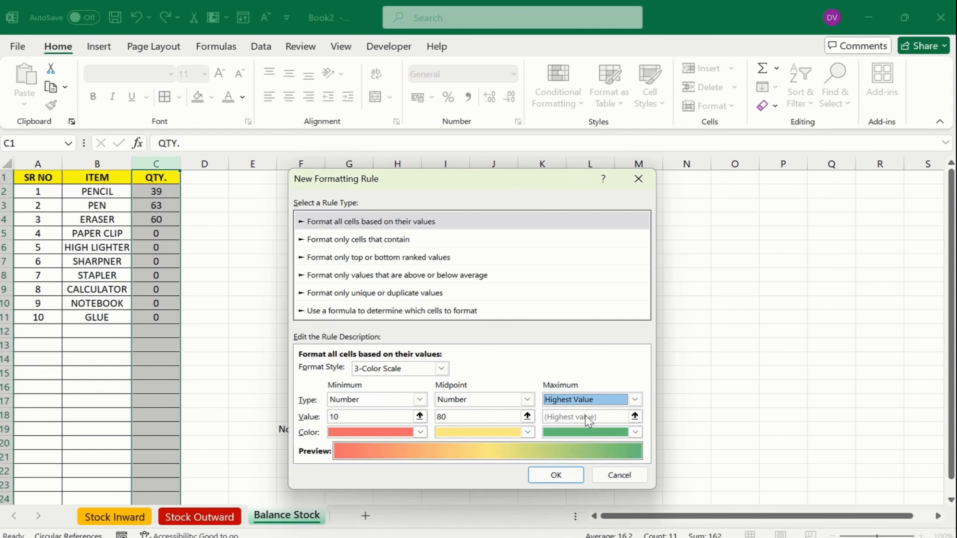
pyautogui.click(603, 402)
pyautogui.click(588, 419)
pyautogui.click(587, 420)
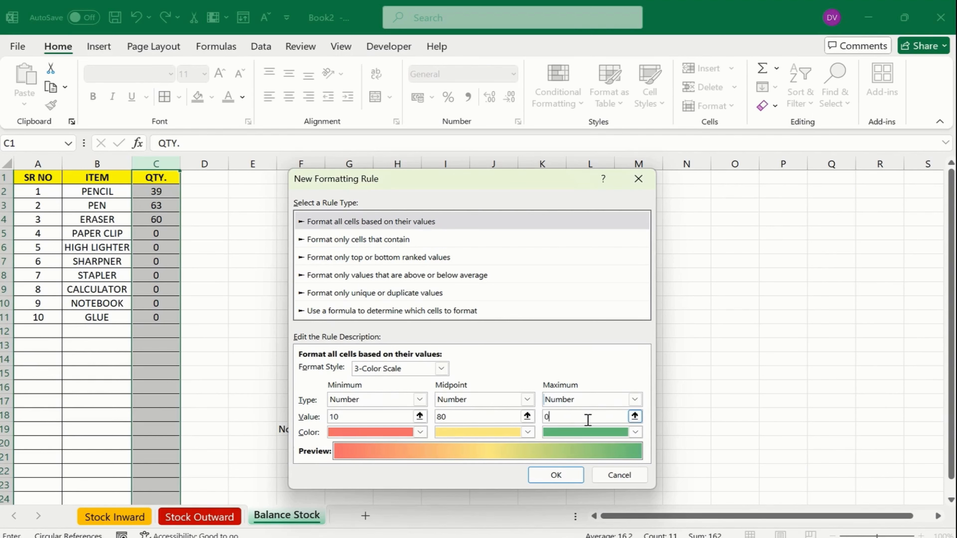
pyautogui.write('90')
pyautogui.click(557, 472)
pyautogui.click(156, 233)
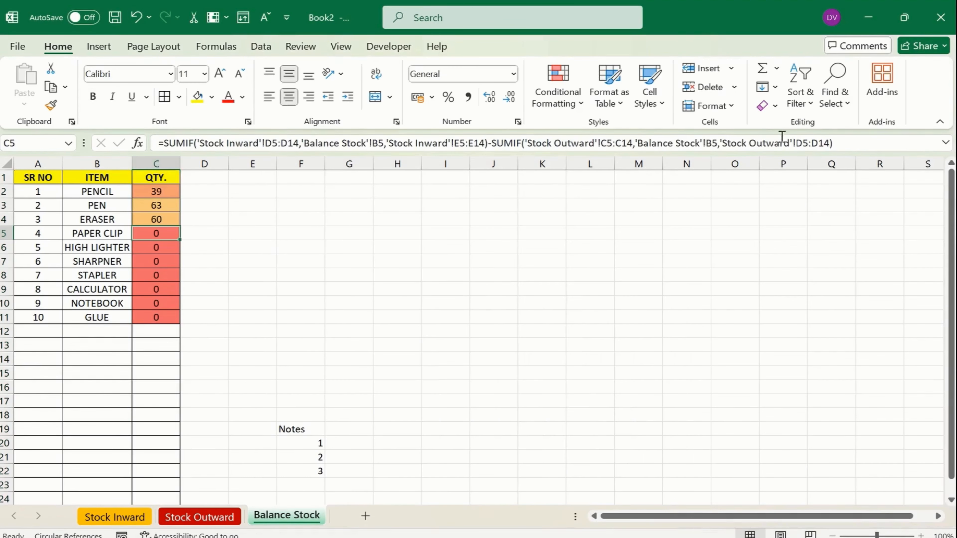
# On Stock Inward, enter 50 paper clips, 90 highlighters, 200 sharpners and 500 calculators
pyautogui.click(114, 519)
pyautogui.click(235, 233)
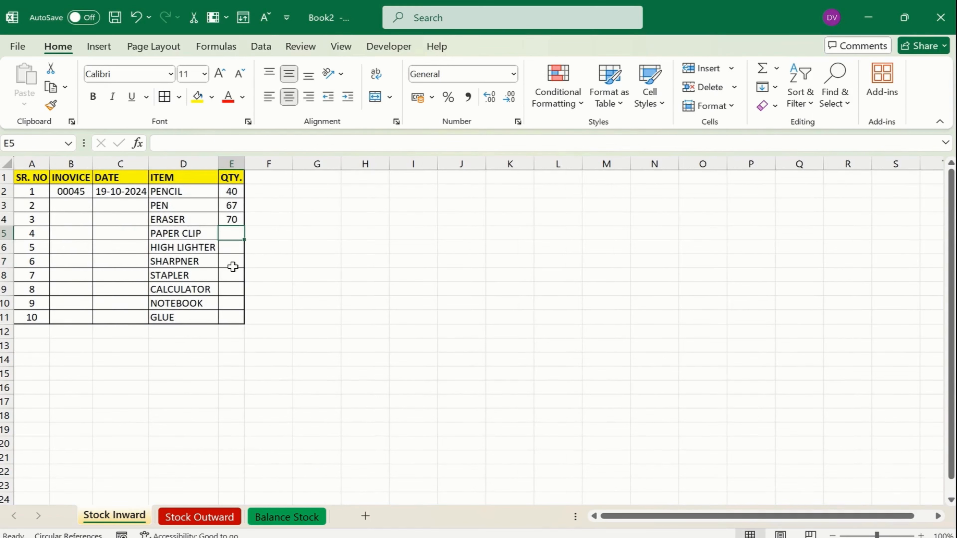
pyautogui.write('50')
pyautogui.press('Return')
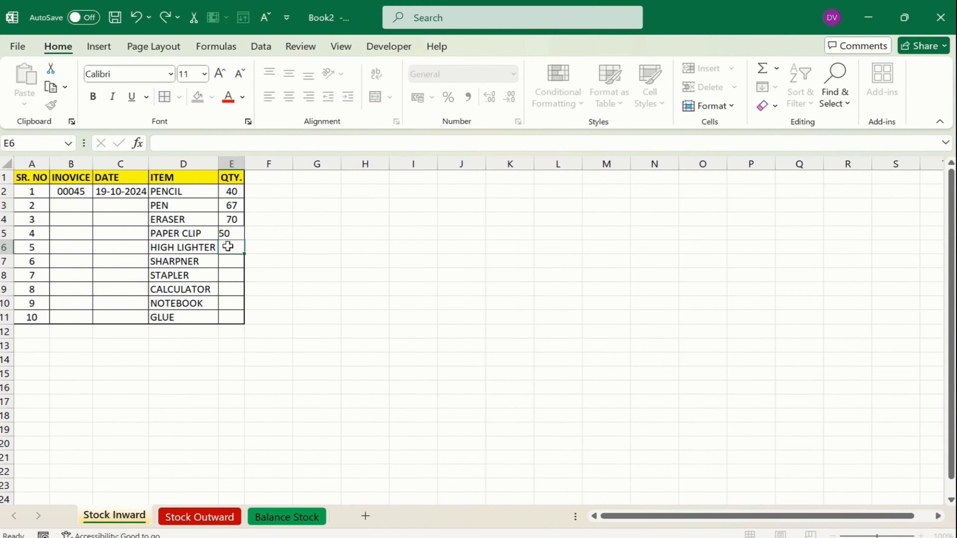
pyautogui.write('90')
pyautogui.click(241, 302)
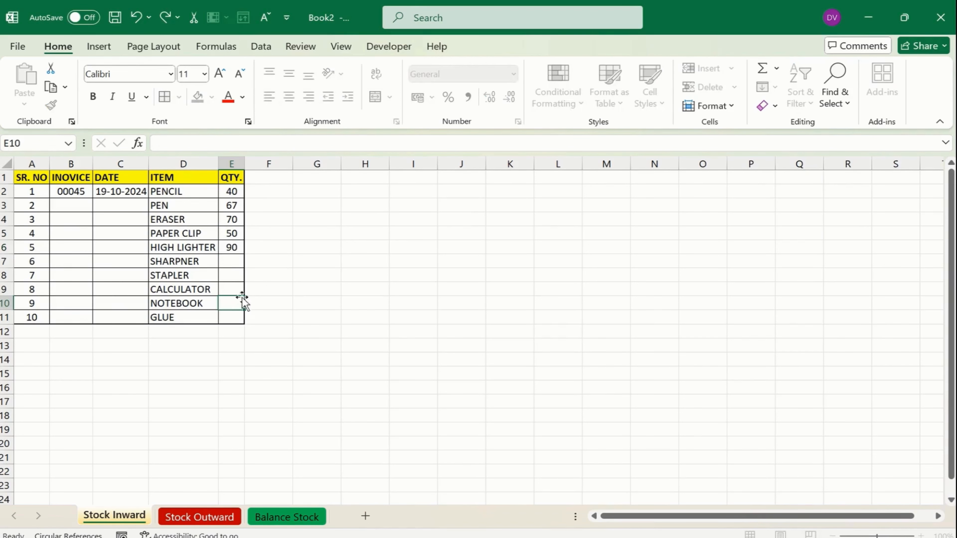
pyautogui.click(231, 265)
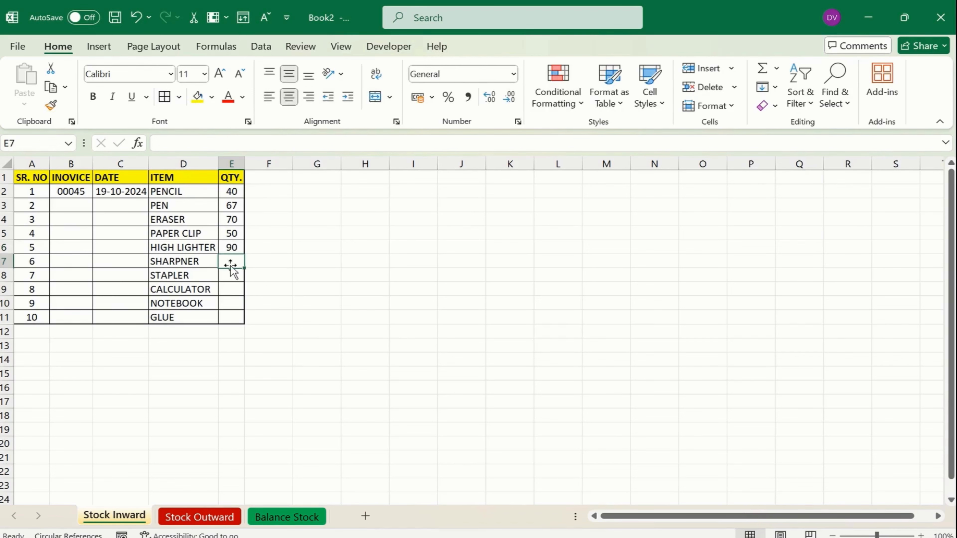
pyautogui.click(232, 283)
pyautogui.write('500')
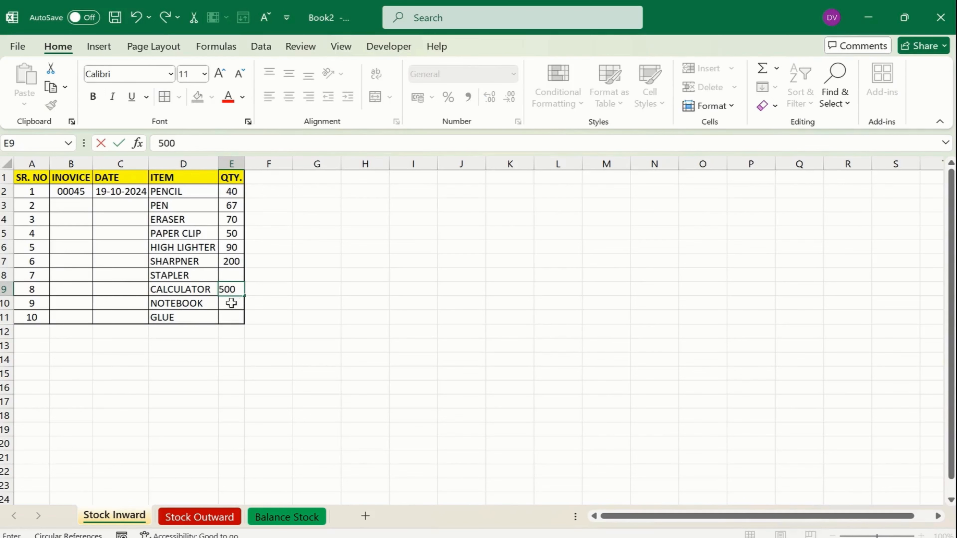
pyautogui.press('Return')
# Enter the remaining inward quantities 20, 45 for the stapler and 32 for glue
pyautogui.write('20')
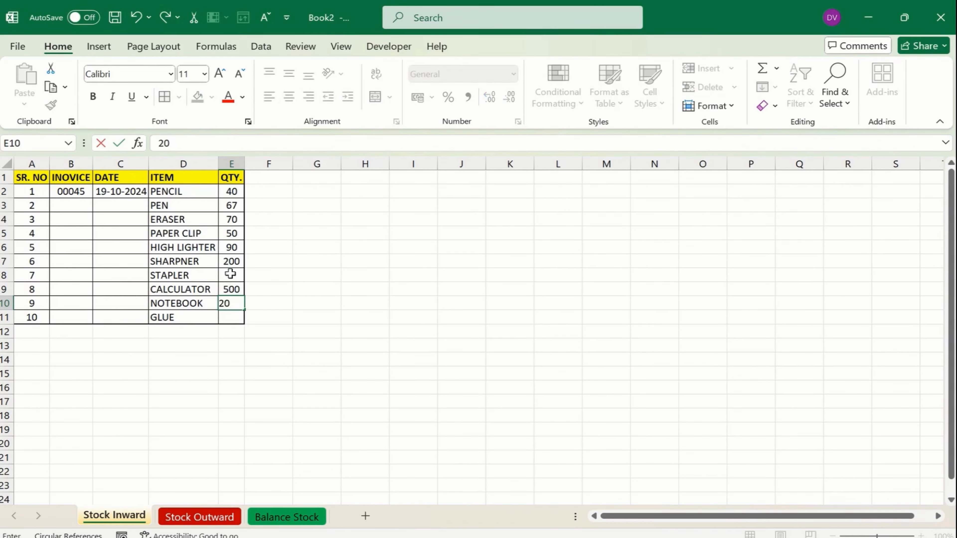
pyautogui.click(229, 276)
pyautogui.write('45')
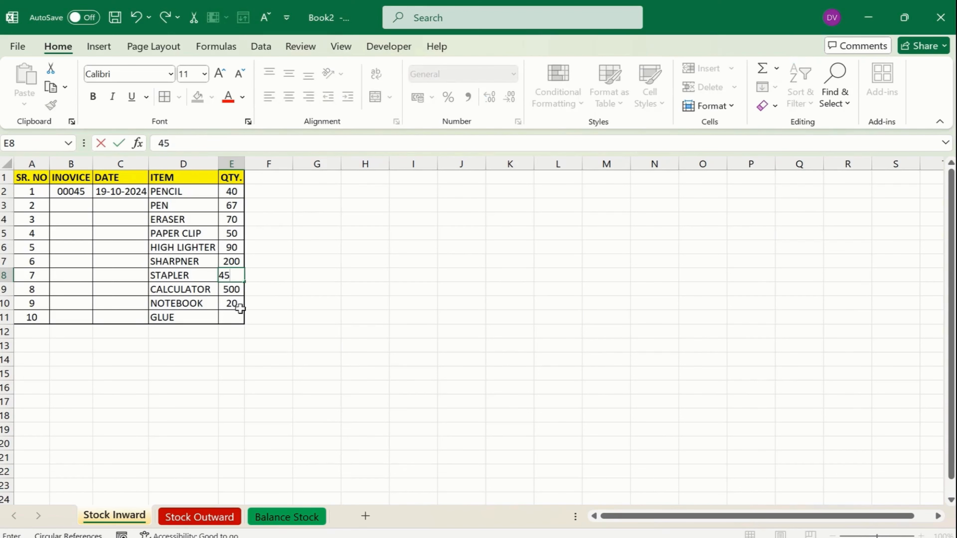
pyautogui.click(229, 320)
pyautogui.write('32')
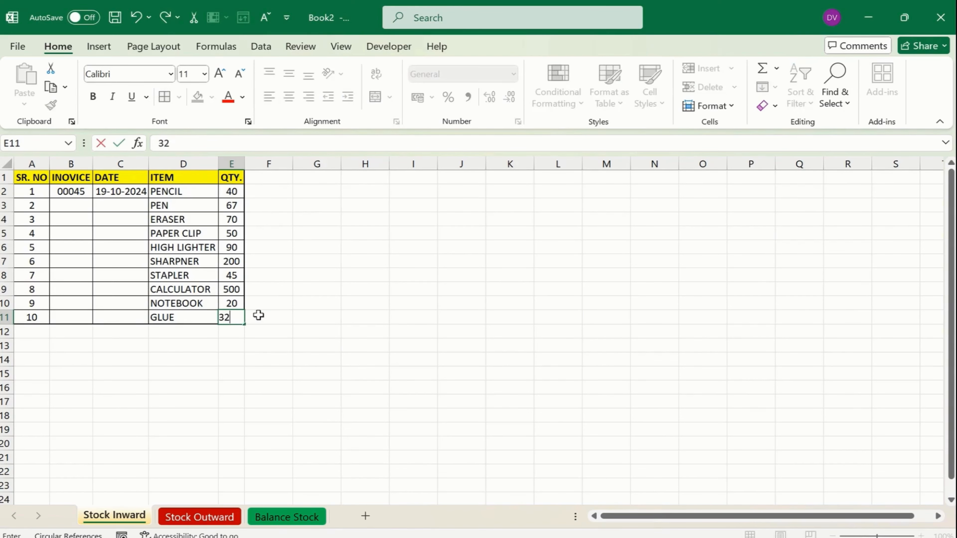
pyautogui.click(256, 315)
# On Stock Outward, enter 5 paper clips, 6 sharpners, 8 highlighters and 34 calculators
pyautogui.click(194, 517)
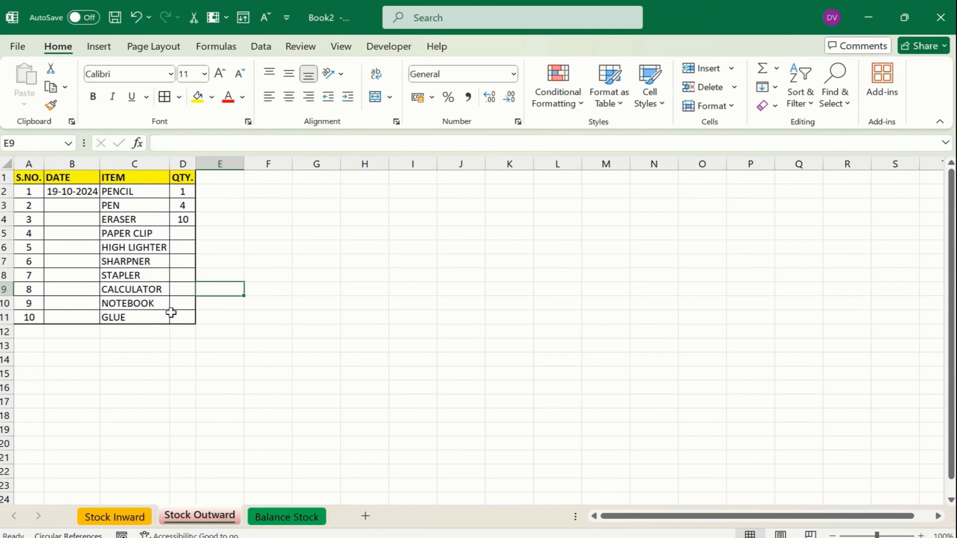
pyautogui.click(177, 233)
pyautogui.write('5')
pyautogui.click(187, 260)
pyautogui.write('6')
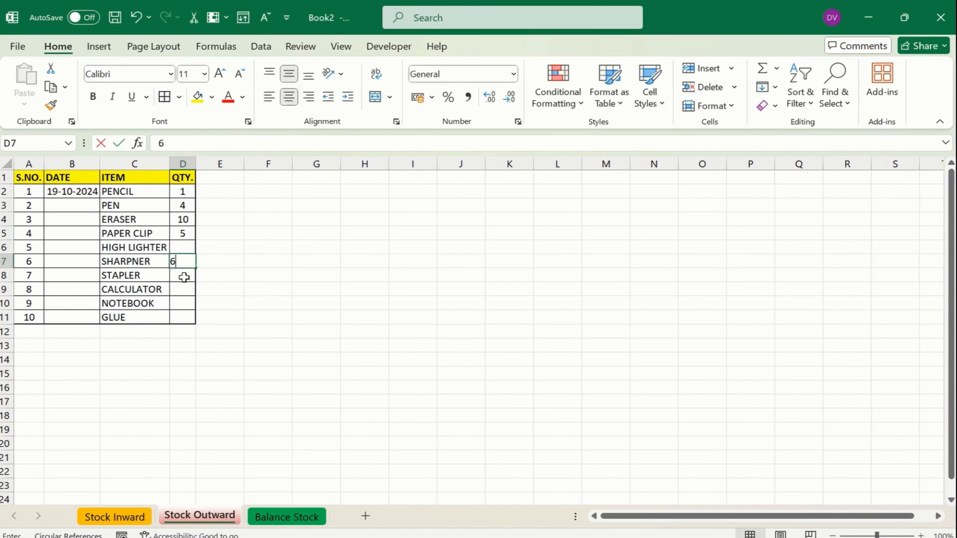
pyautogui.click(187, 247)
pyautogui.write('8')
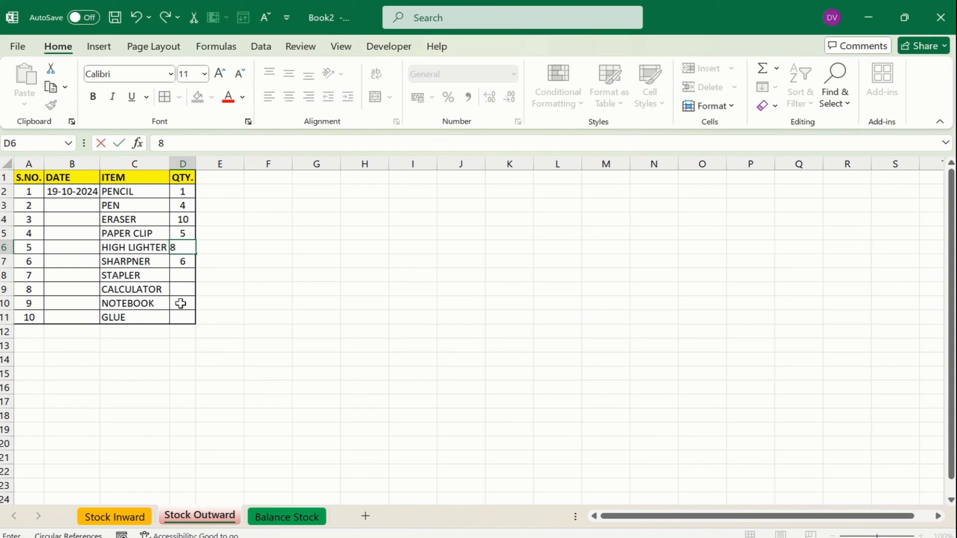
pyautogui.click(181, 303)
pyautogui.click(183, 288)
pyautogui.write('34')
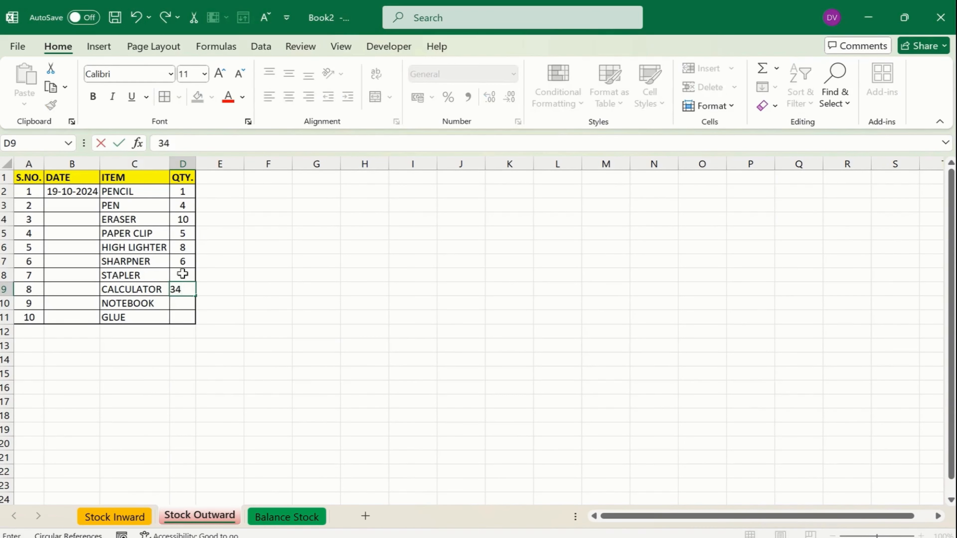
# Enter the remaining outward quantities: 3 staplers, 2 notebooks and 1 glue
pyautogui.click(182, 274)
pyautogui.write('3')
pyautogui.click(182, 303)
pyautogui.write('2')
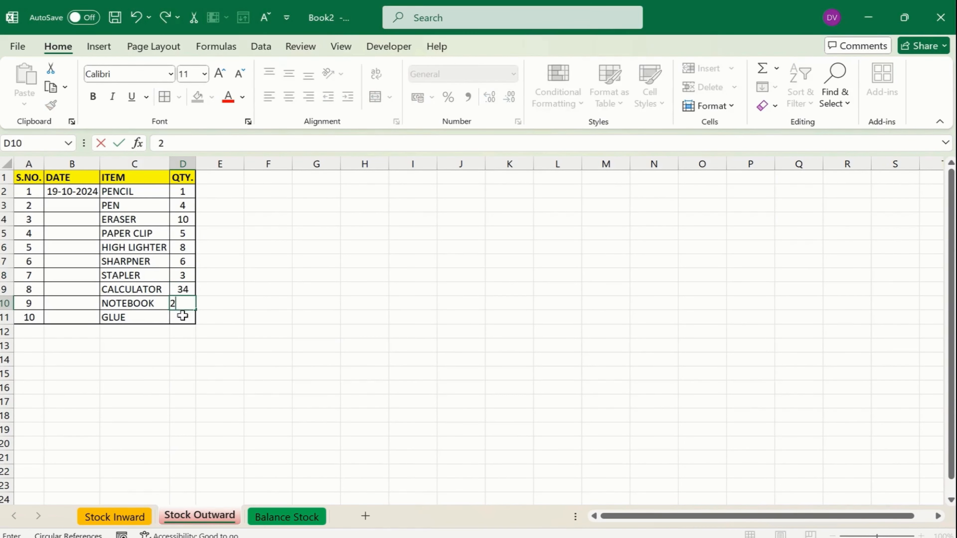
pyautogui.click(183, 316)
pyautogui.write('1')
pyautogui.click(208, 324)
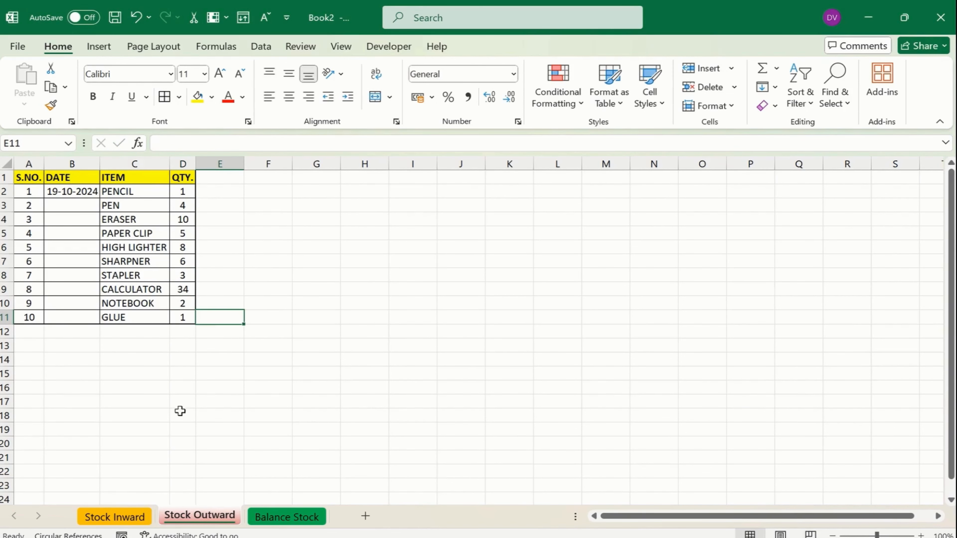
pyautogui.click(116, 517)
# On Balance Stock, check the PENCIL SUMIF formula in C2 and select the table A1:C11
pyautogui.click(265, 516)
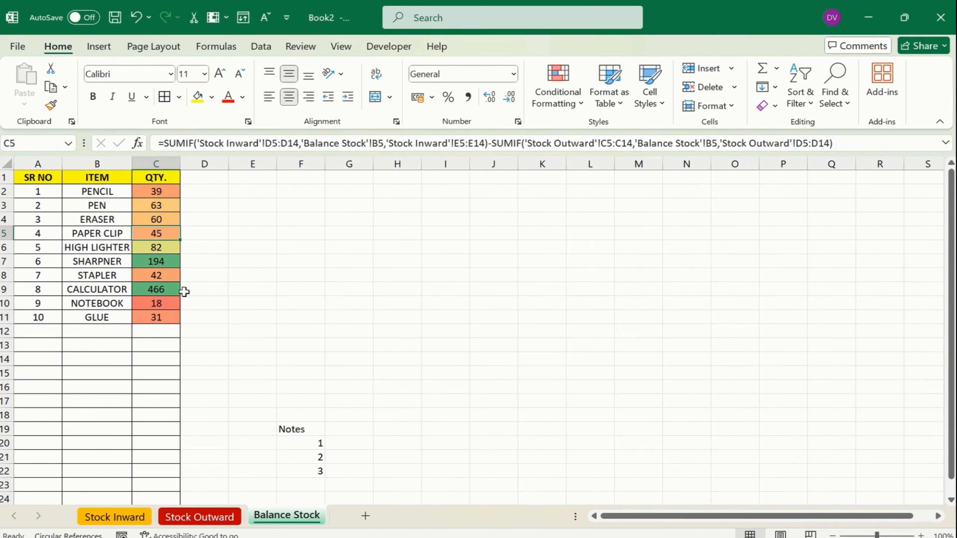
pyautogui.click(173, 195)
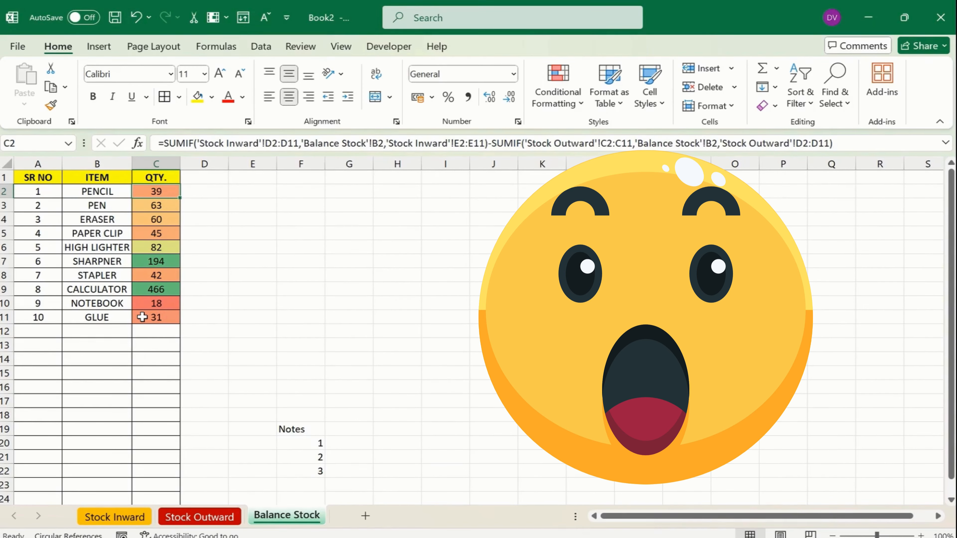
pyautogui.click(339, 348)
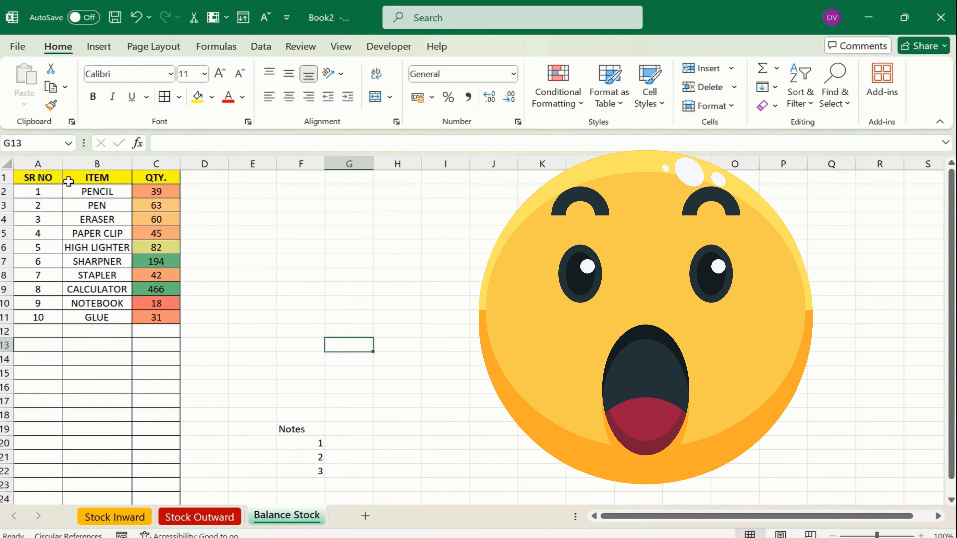
pyautogui.moveTo(47, 175); pyautogui.dragTo(150, 318)
# Insert a treemap chart of the balance table from Recommended Charts
pyautogui.click(99, 46)
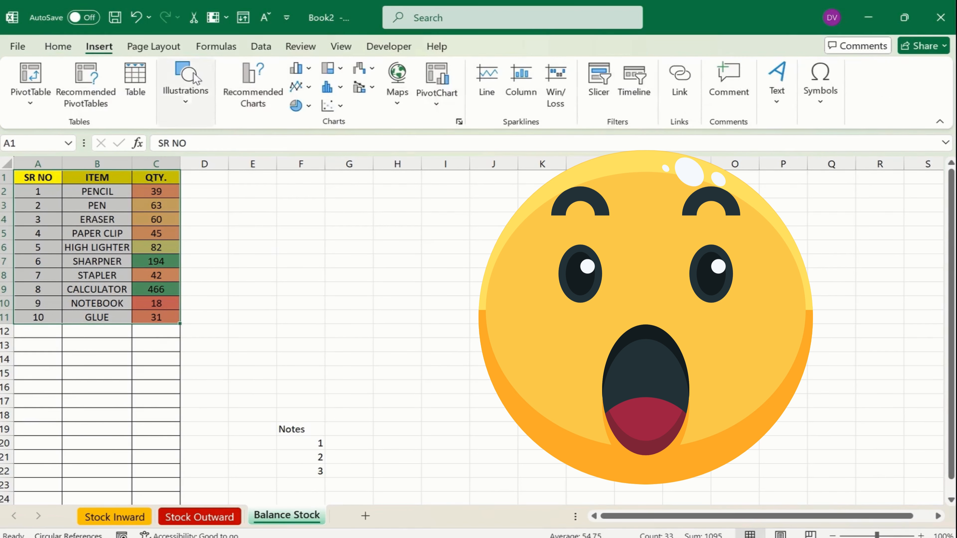
pyautogui.click(256, 94)
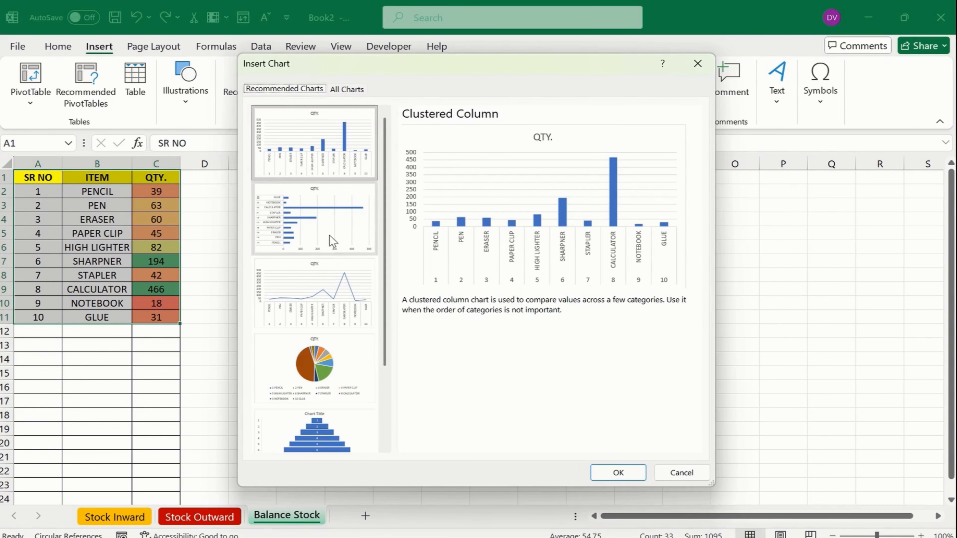
pyautogui.click(347, 88)
pyautogui.click(282, 328)
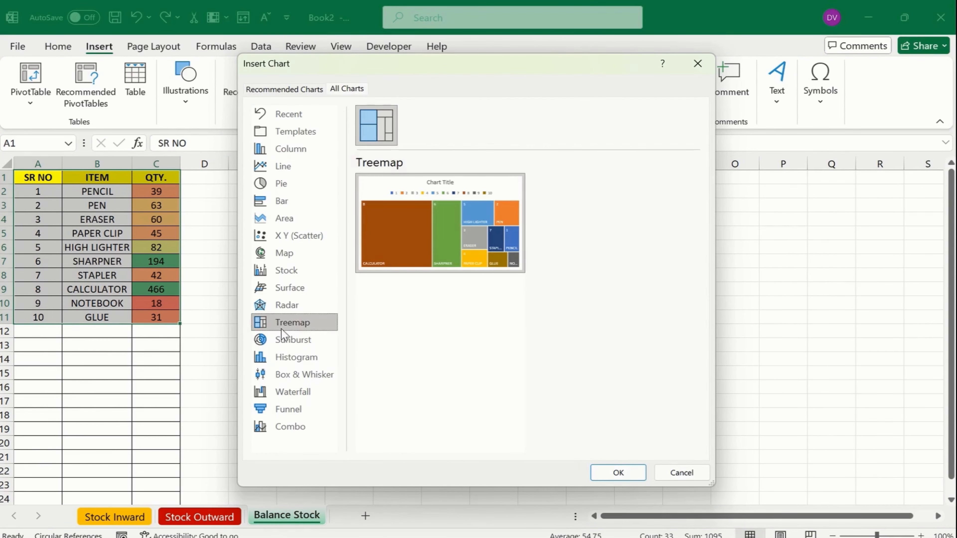
pyautogui.click(298, 345)
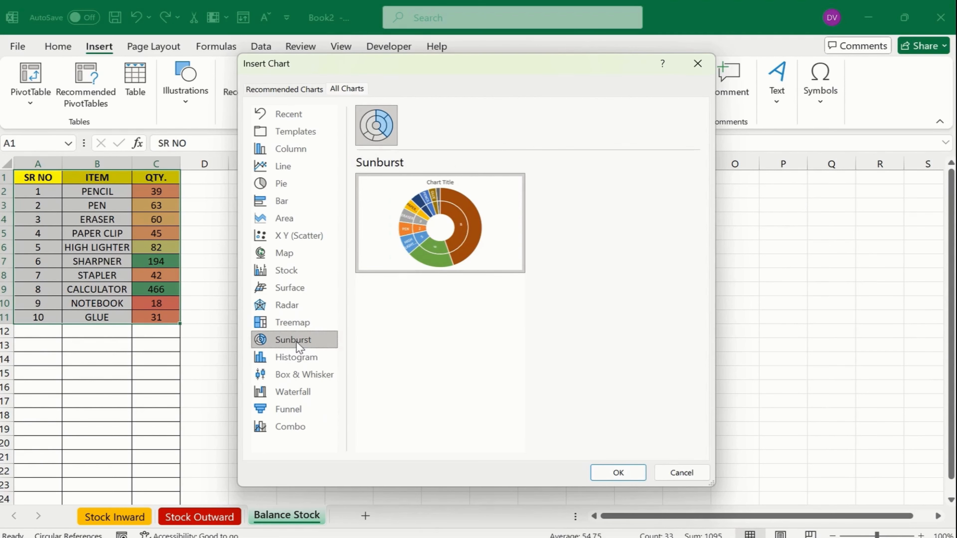
pyautogui.click(294, 325)
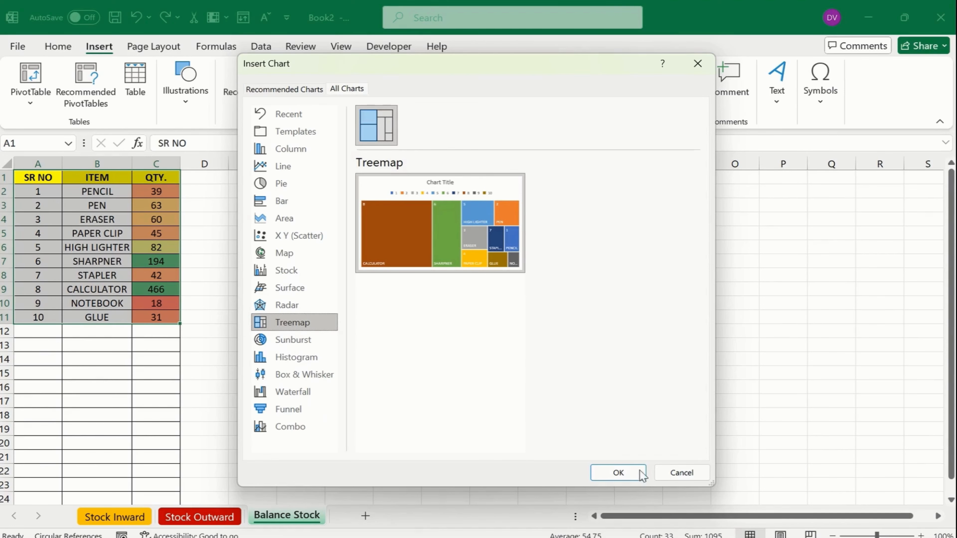
pyautogui.click(622, 474)
# Move the treemap up beside the table and stretch it across to column S
pyautogui.moveTo(594, 264); pyautogui.dragTo(504, 192)
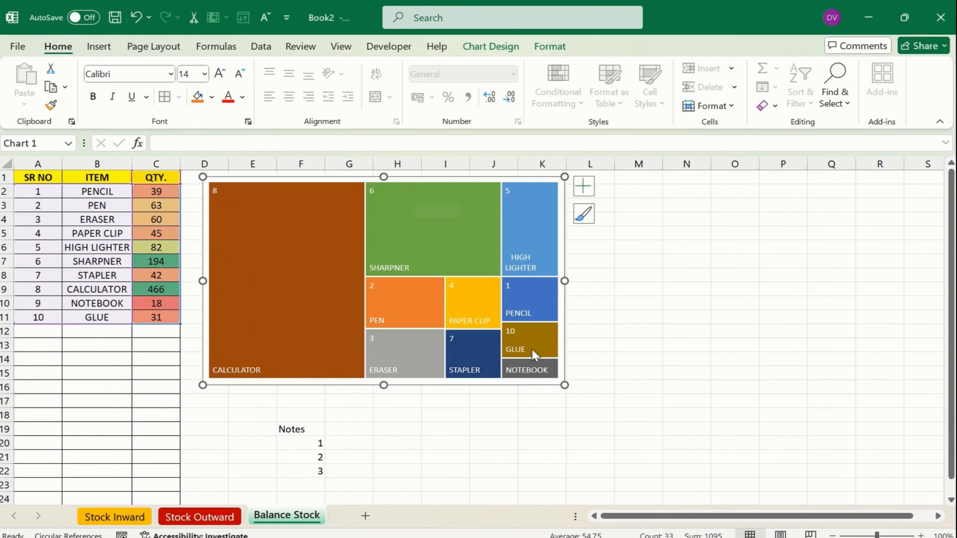
pyautogui.moveTo(565, 385); pyautogui.dragTo(907, 396)
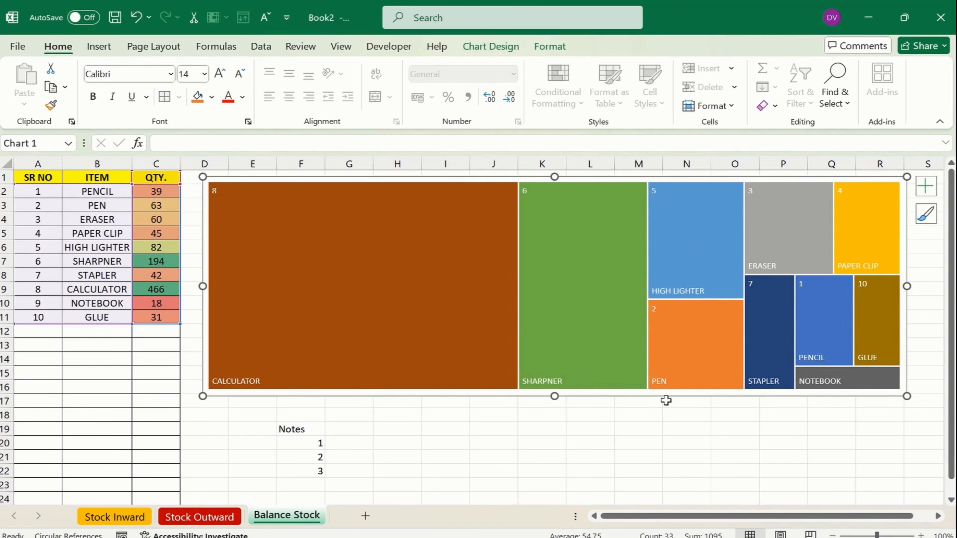
pyautogui.click(303, 433)
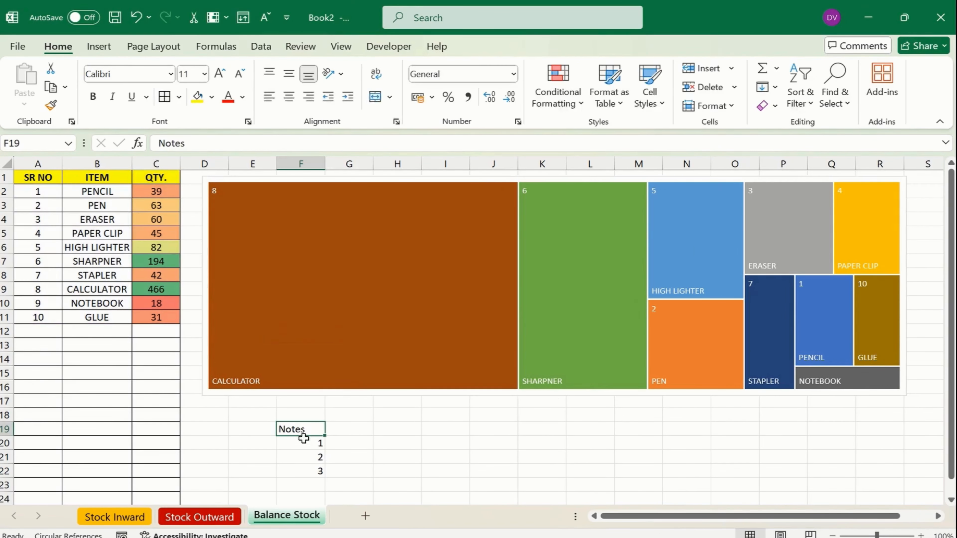
# Move the Notes block from column F so it starts at E19
pyautogui.keyDown('shift'); pyautogui.click(305, 471); pyautogui.keyUp('shift')
pyautogui.hotkey('ctrl', 'x')
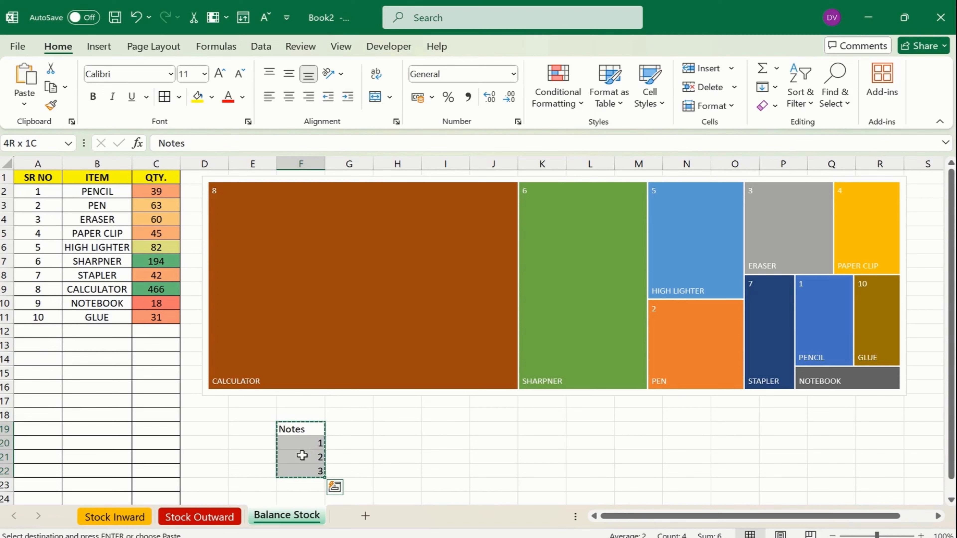
pyautogui.click(250, 428)
pyautogui.hotkey('ctrl', 'v')
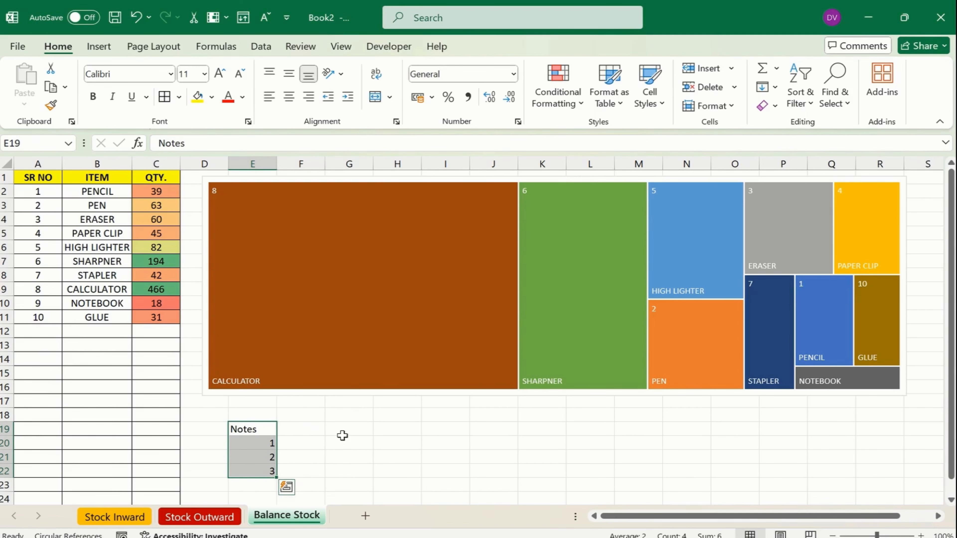
# Type the notes 'Till date we have 8 calculator' and 'least Product is Notebook with 18 Nos'
pyautogui.click(312, 441)
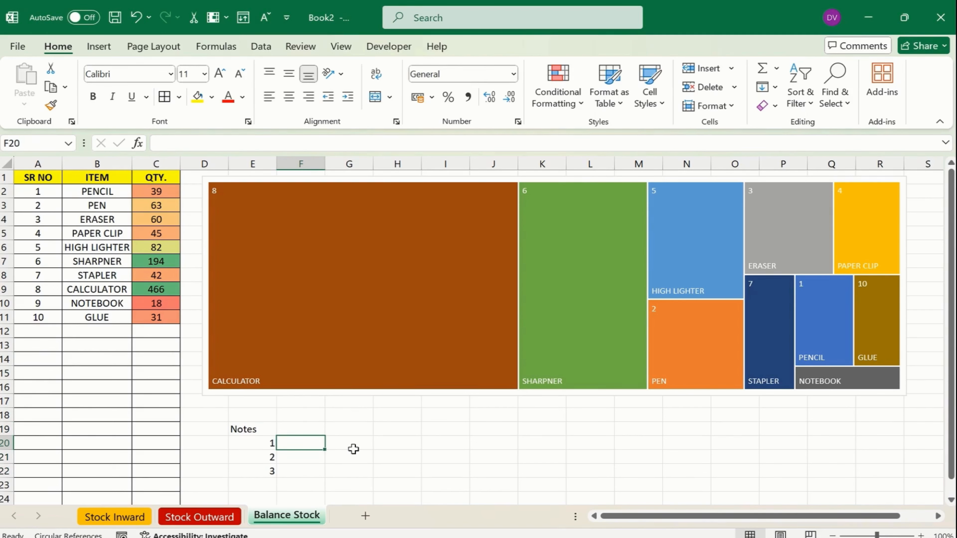
pyautogui.write('Till date we have 8 calculator')
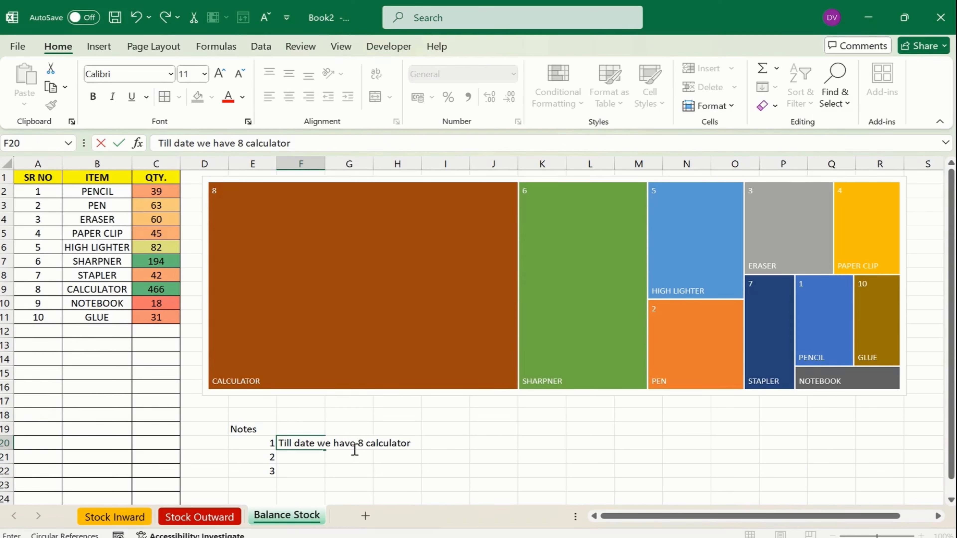
pyautogui.press('Return')
pyautogui.write('l')
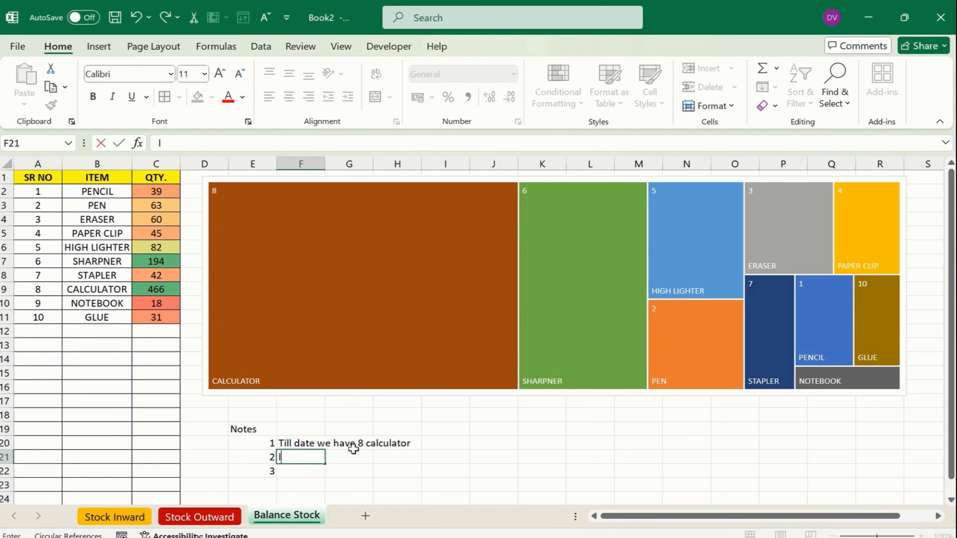
pyautogui.write('east Product is Notebook with 18 Nos')
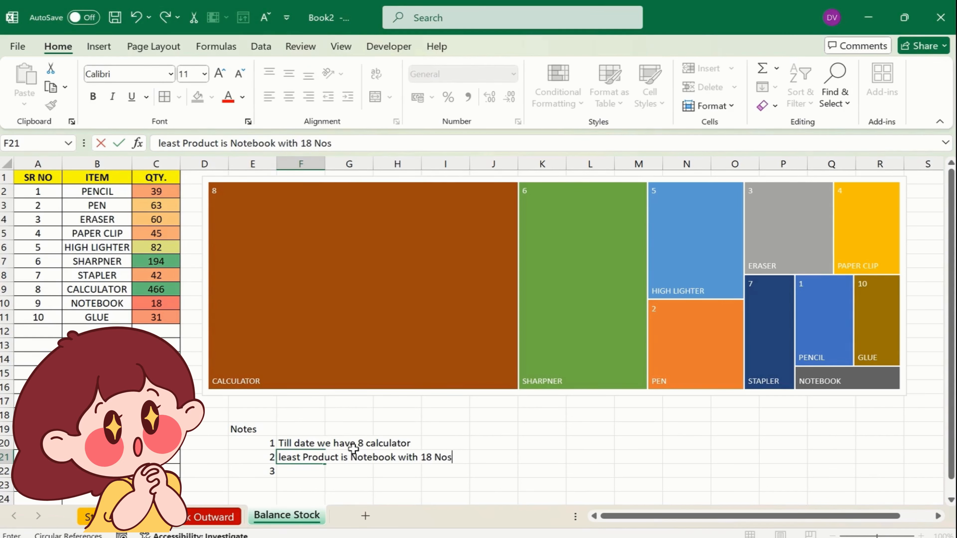
pyautogui.press('Return')
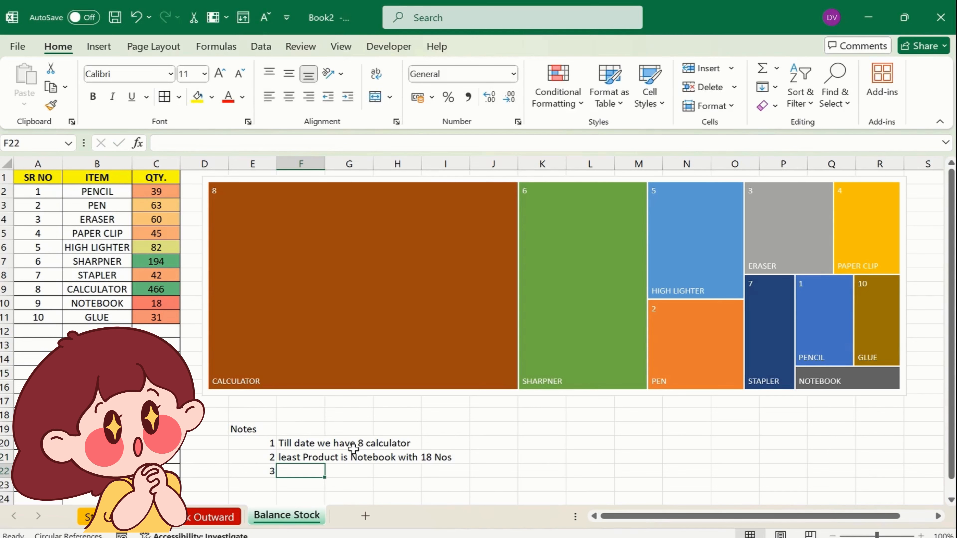
# Centre the note numbers 1–3 horizontally and vertically
pyautogui.press('Left')
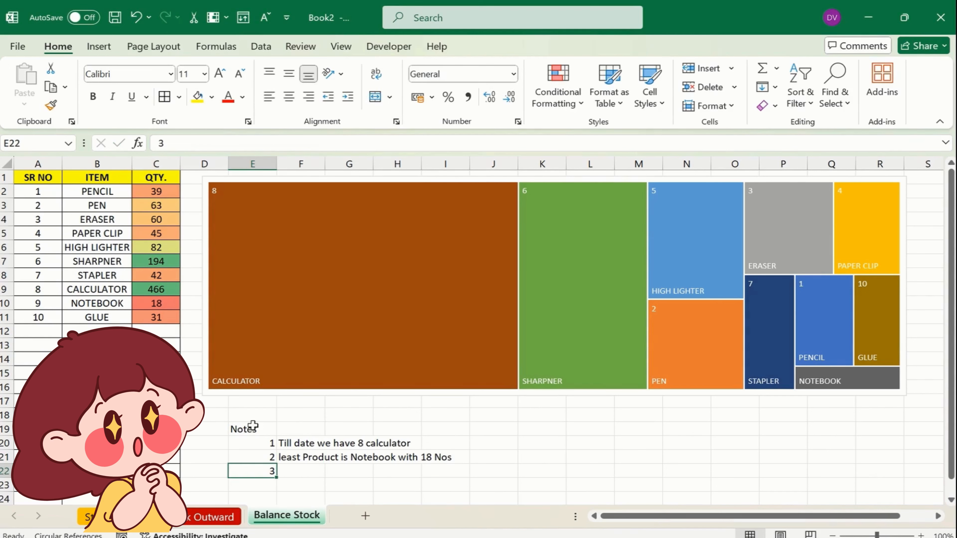
pyautogui.moveTo(252, 442); pyautogui.dragTo(258, 470)
pyautogui.click(289, 96)
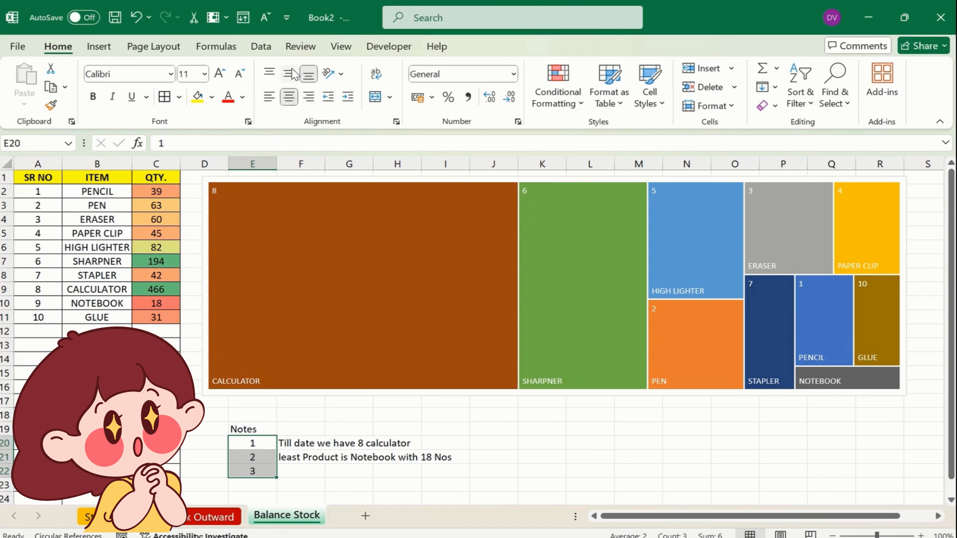
pyautogui.click(294, 74)
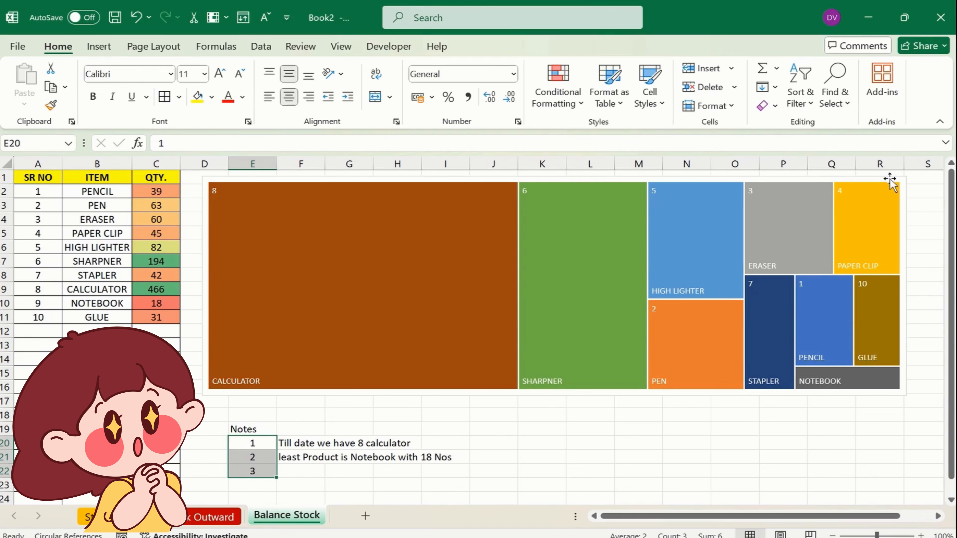
pyautogui.click(828, 181)
# Add each item's value to the treemap data labels, leaving the series name off
pyautogui.click(926, 186)
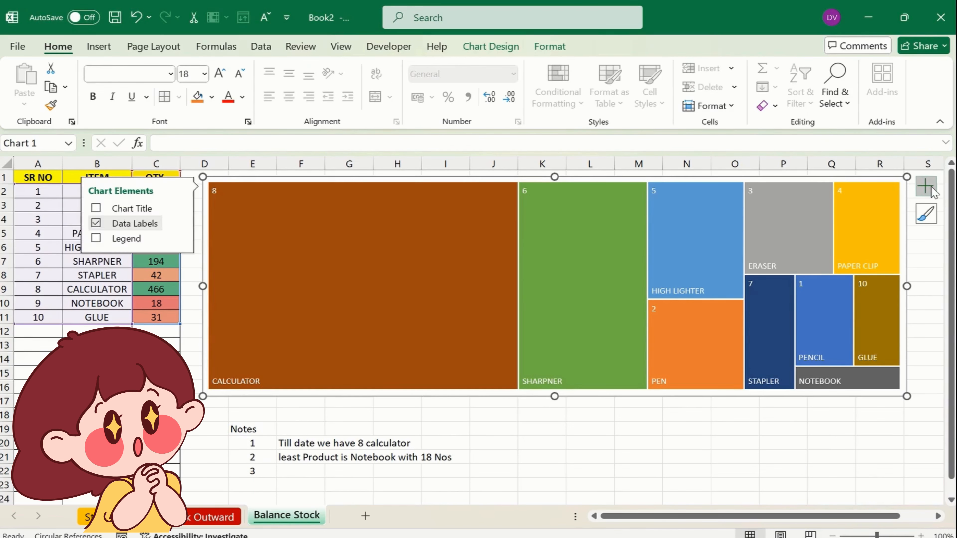
pyautogui.click(179, 223)
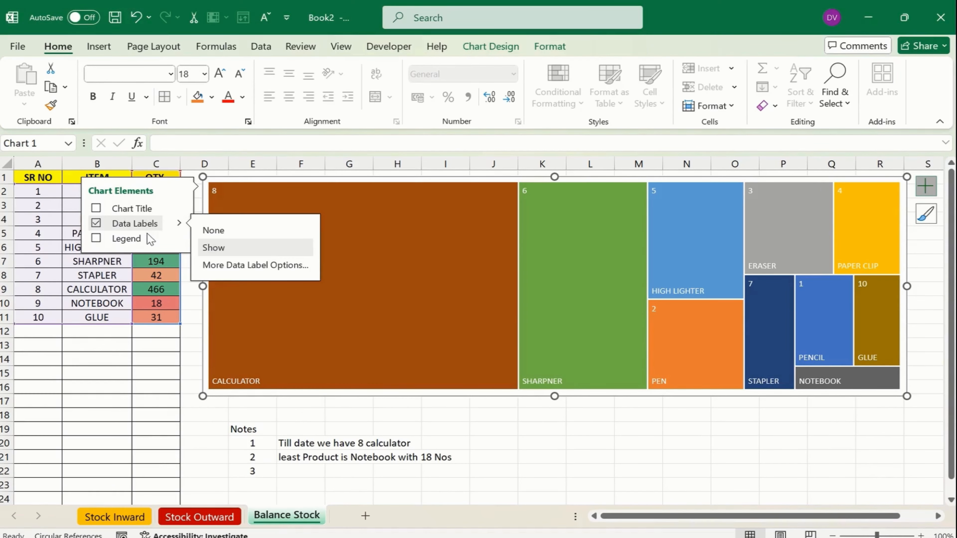
pyautogui.click(237, 268)
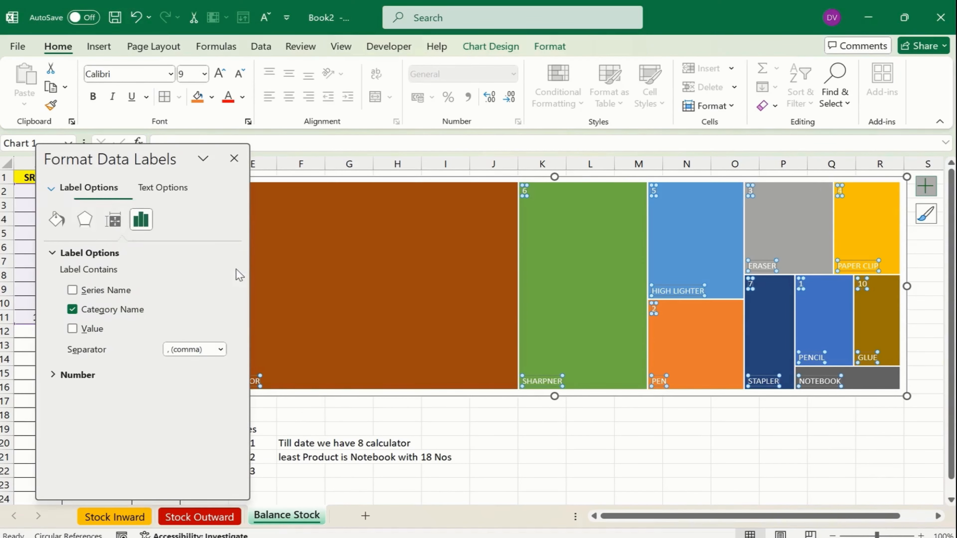
pyautogui.click(73, 329)
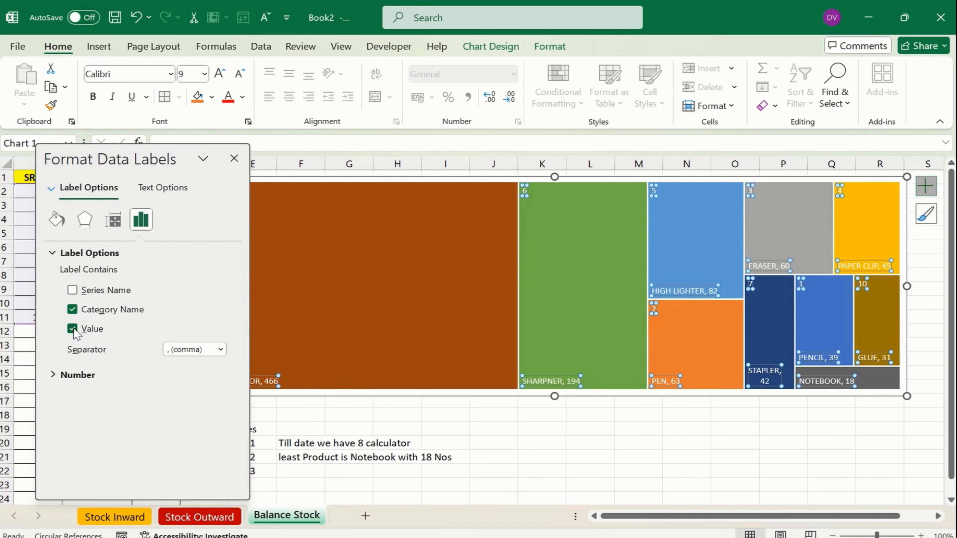
pyautogui.click(72, 291)
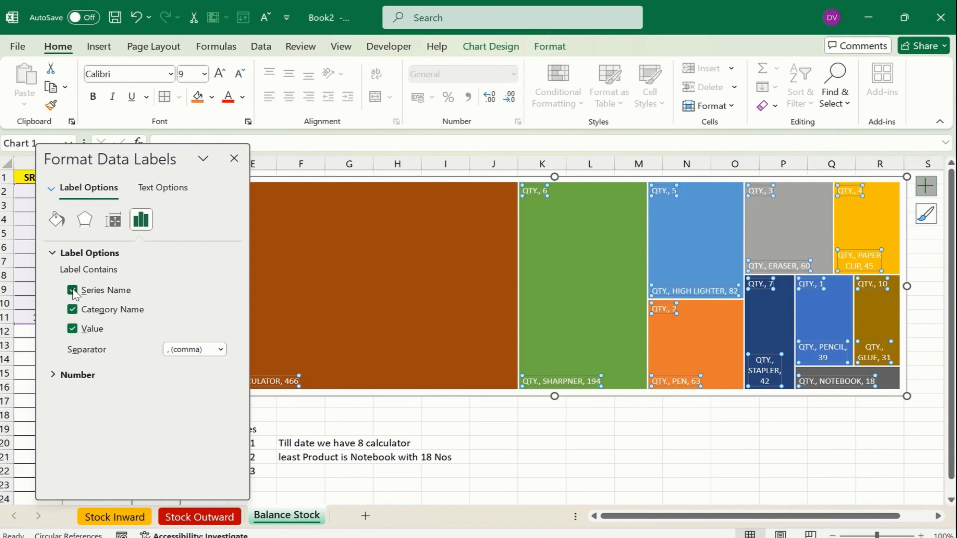
pyautogui.click(73, 291)
pyautogui.click(234, 158)
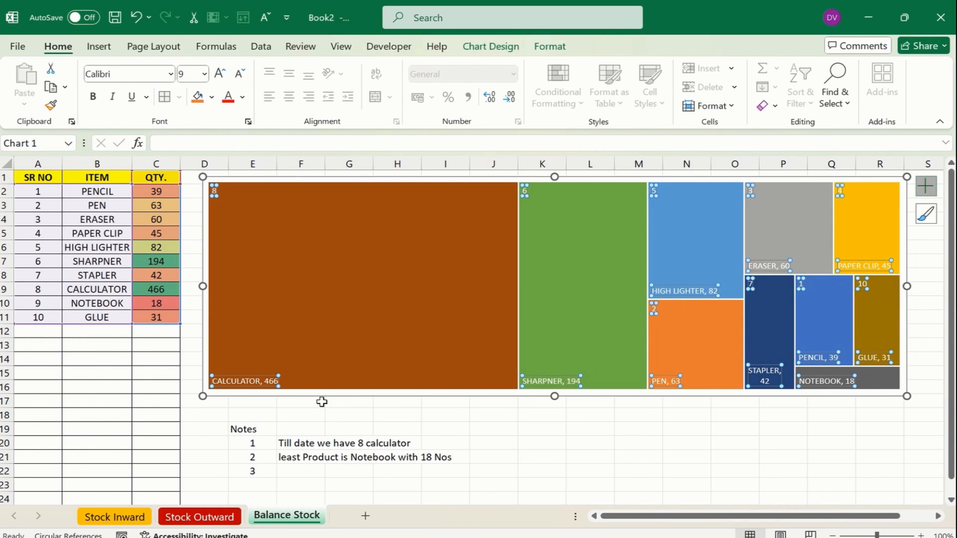
# Delete the stale 8 from the first note in F20
pyautogui.click(526, 441)
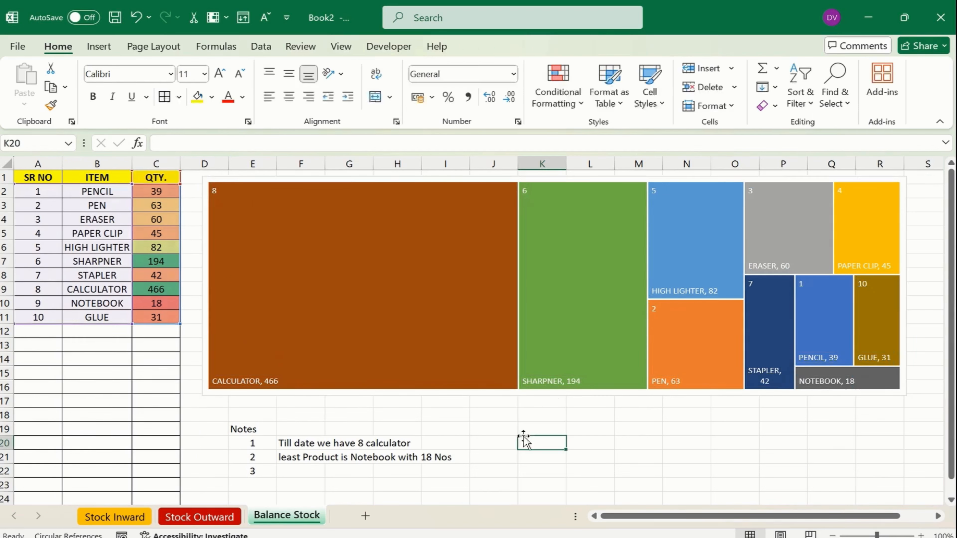
pyautogui.click(286, 378)
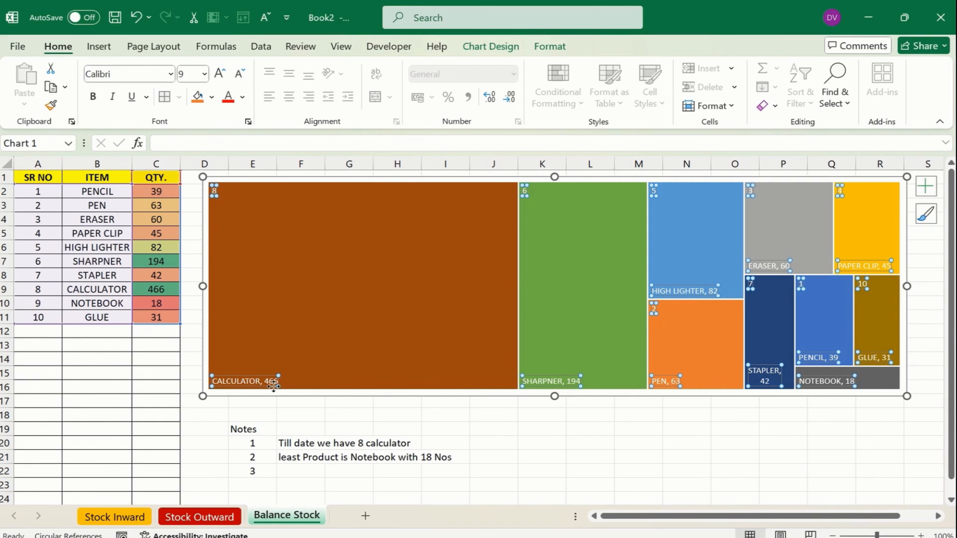
pyautogui.moveTo(276, 389)
pyautogui.click(296, 443)
pyautogui.click(242, 145)
pyautogui.press('BackSpace')
pyautogui.click(245, 160)
# Insert 466 before 'calculator' in the first note
pyautogui.click(292, 440)
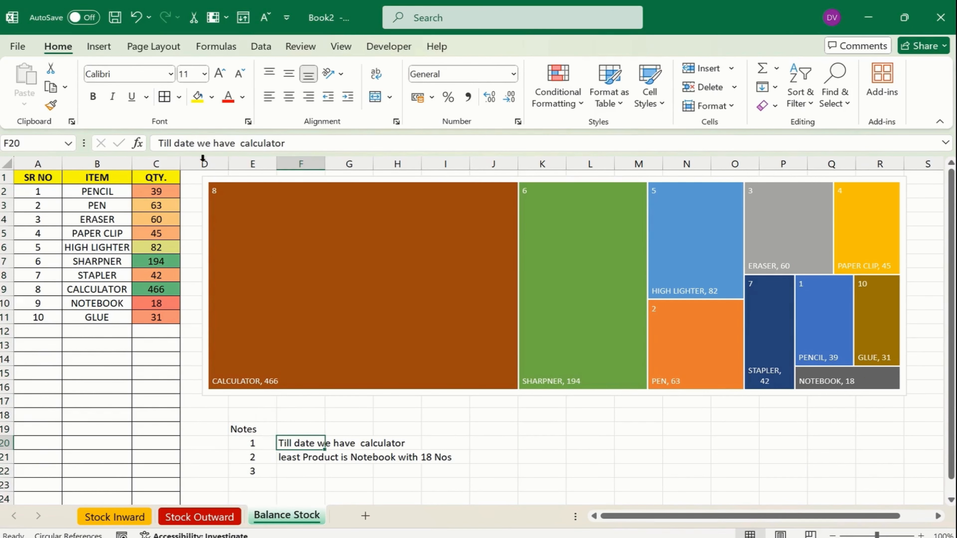
pyautogui.click(238, 140)
pyautogui.write('466')
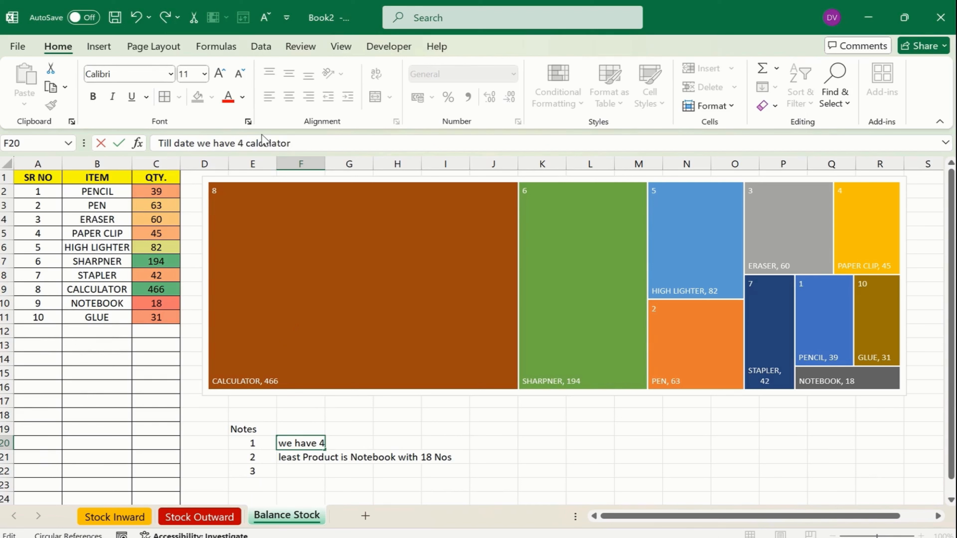
pyautogui.press('Return')
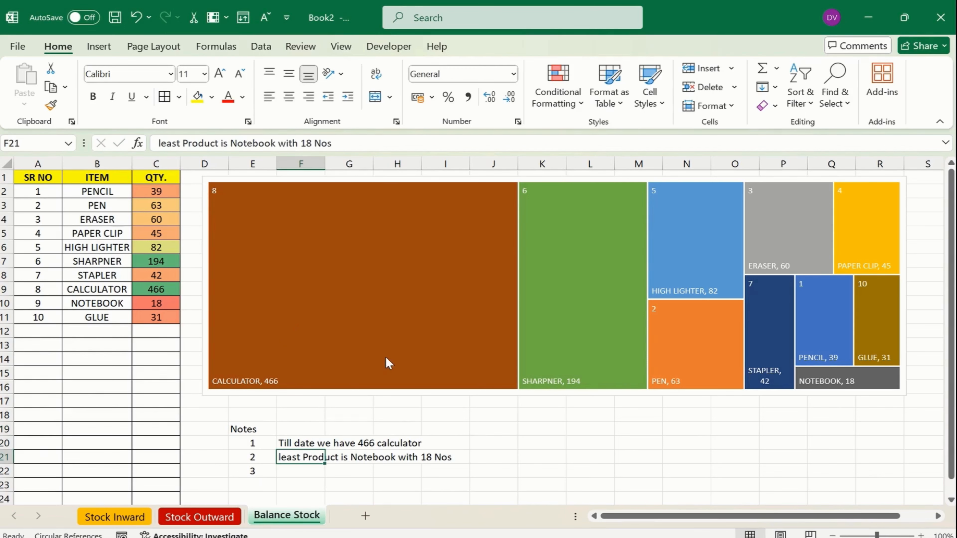
# Hide the gridlines on the Balance Stock sheet
pyautogui.moveTo(389, 362)
pyautogui.click(594, 452)
pyautogui.click(221, 203)
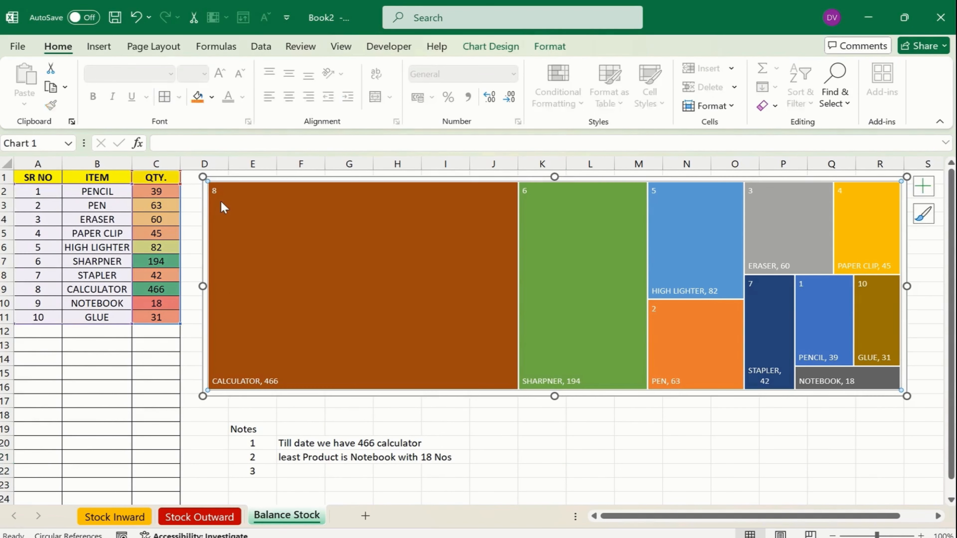
pyautogui.click(924, 443)
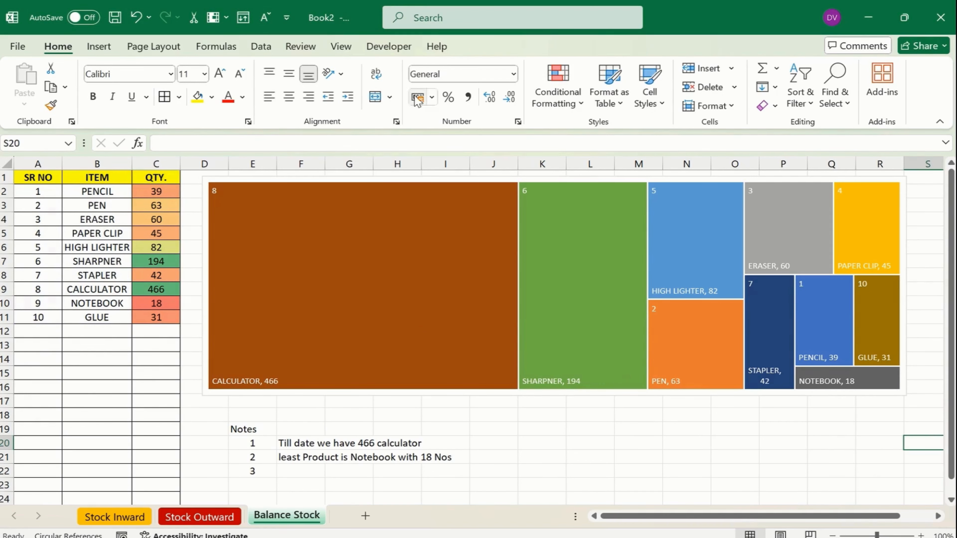
pyautogui.click(341, 46)
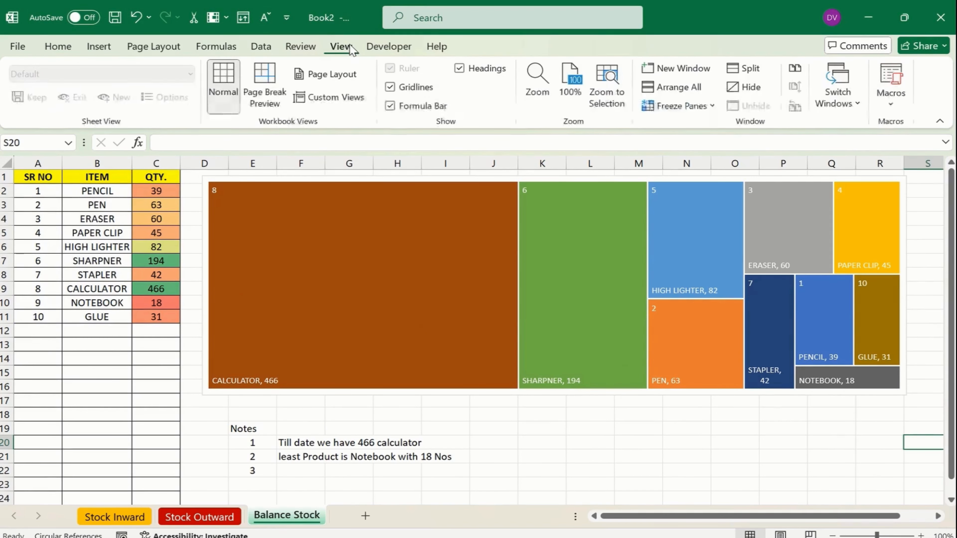
pyautogui.click(414, 87)
pyautogui.click(610, 499)
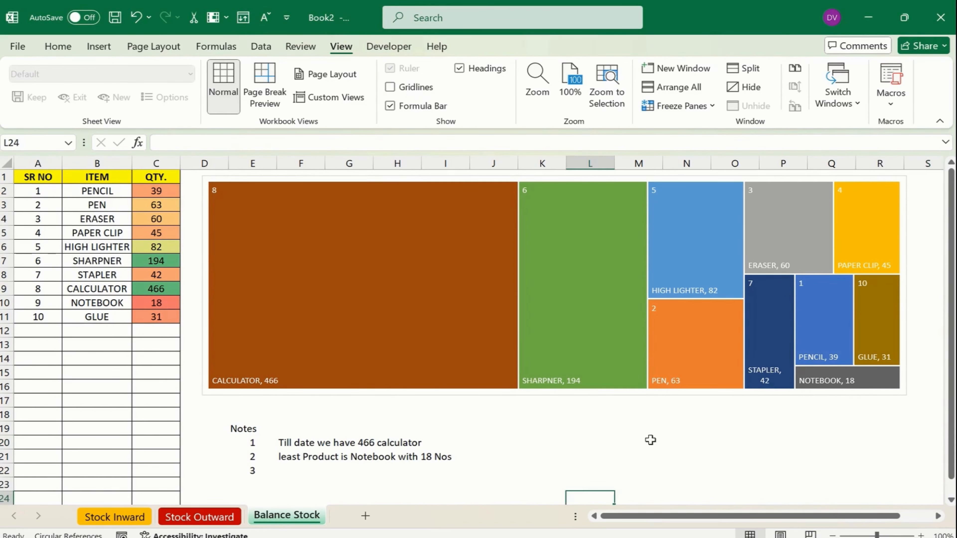
pyautogui.click(653, 429)
pyautogui.click(346, 442)
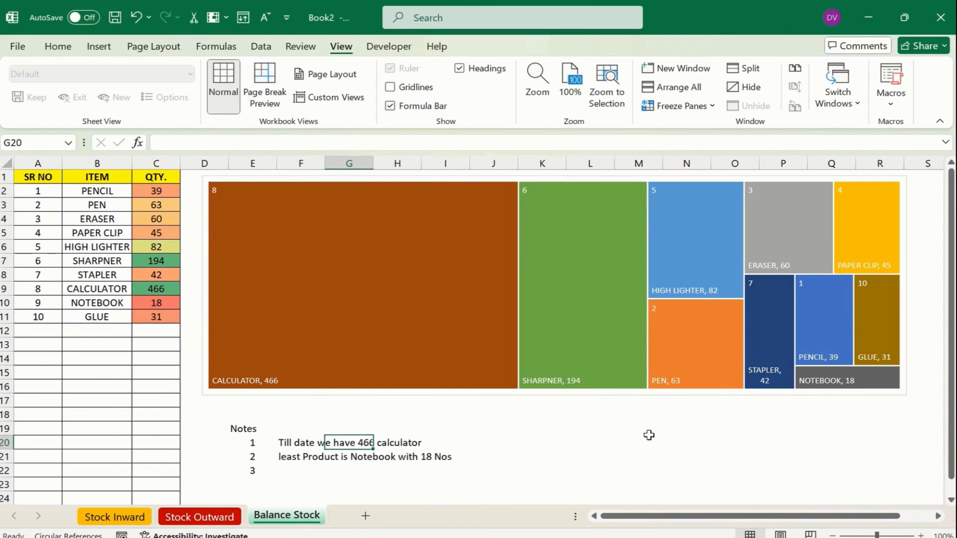
# On Stock Inward, enter invoice numbers 4554, 55445 and 5554 for PAPER CLIP, SHARPNER and HIGH LIGHTER
pyautogui.click(115, 516)
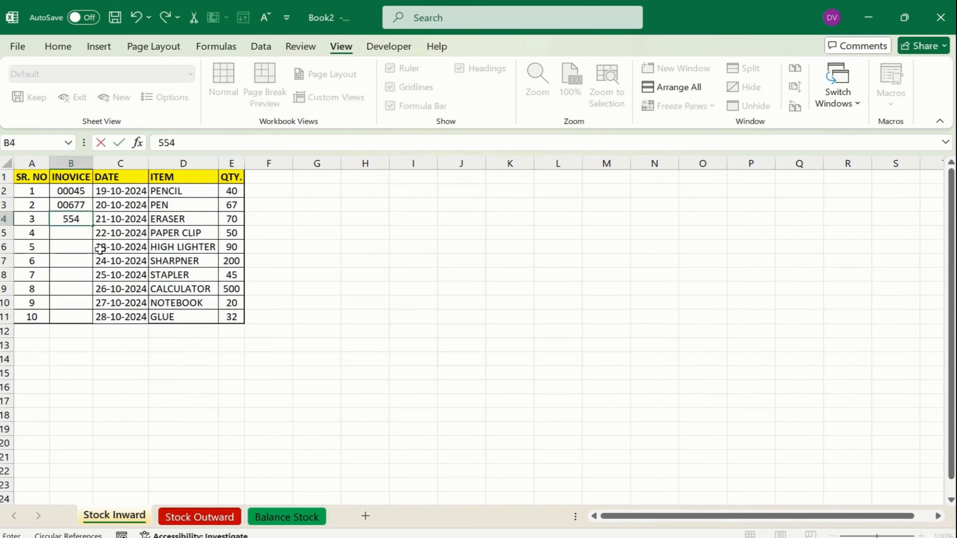
pyautogui.click(97, 247)
pyautogui.click(73, 232)
pyautogui.write('4554')
pyautogui.click(84, 258)
pyautogui.write('55445')
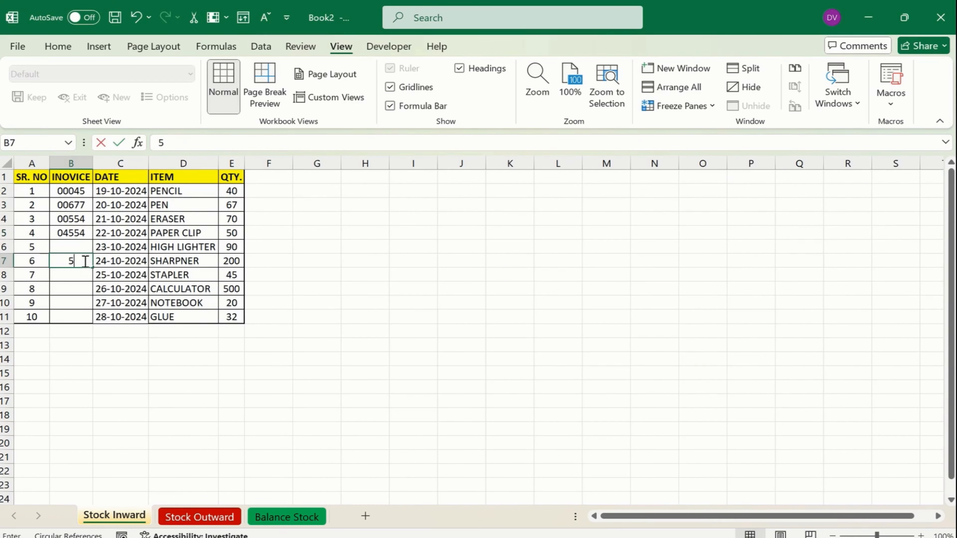
pyautogui.click(79, 247)
pyautogui.write('5554')
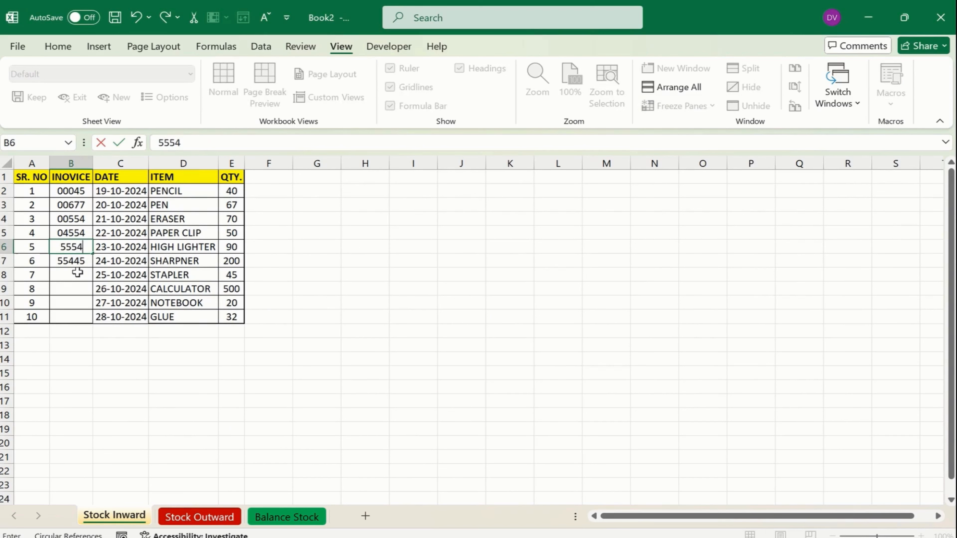
# Enter invoice numbers 5665, 54545, 454545 and 454564 for STAPLER, CALCULATOR, NOTEBOOK and GLUE
pyautogui.click(75, 274)
pyautogui.write('5665')
pyautogui.click(77, 290)
pyautogui.write('54545')
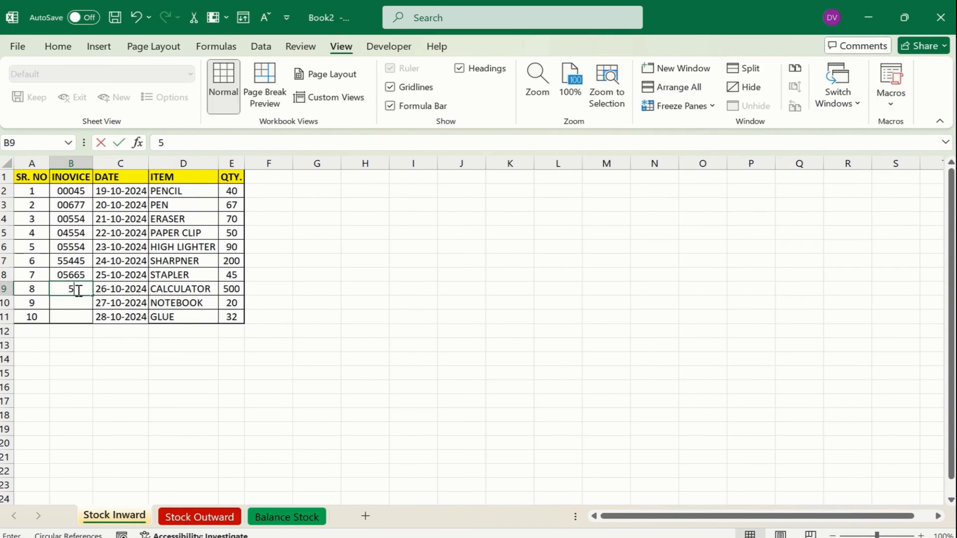
pyautogui.click(76, 303)
pyautogui.write('454545')
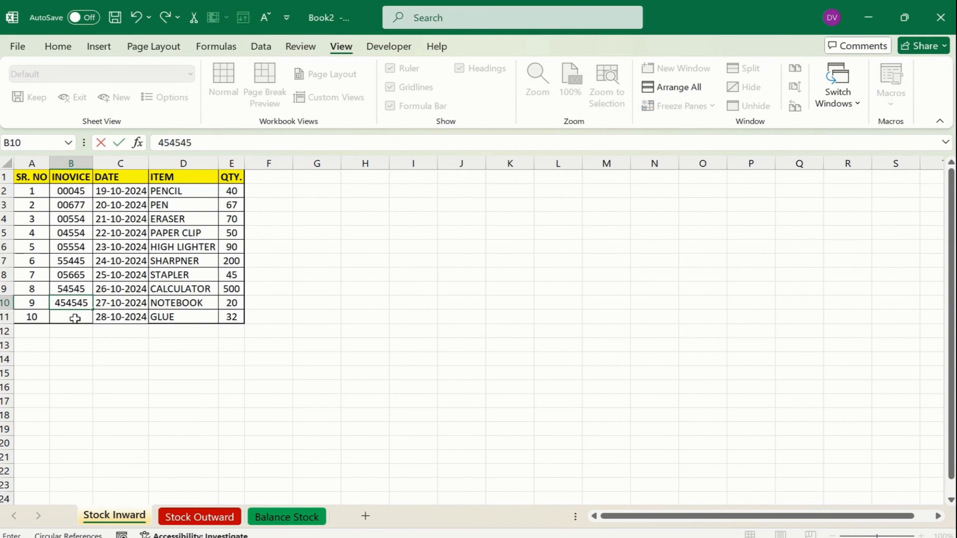
pyautogui.click(78, 316)
pyautogui.write('454564')
# Correct the NOTEBOOK invoice to 56664 and the GLUE invoice to 45454
pyautogui.click(76, 300)
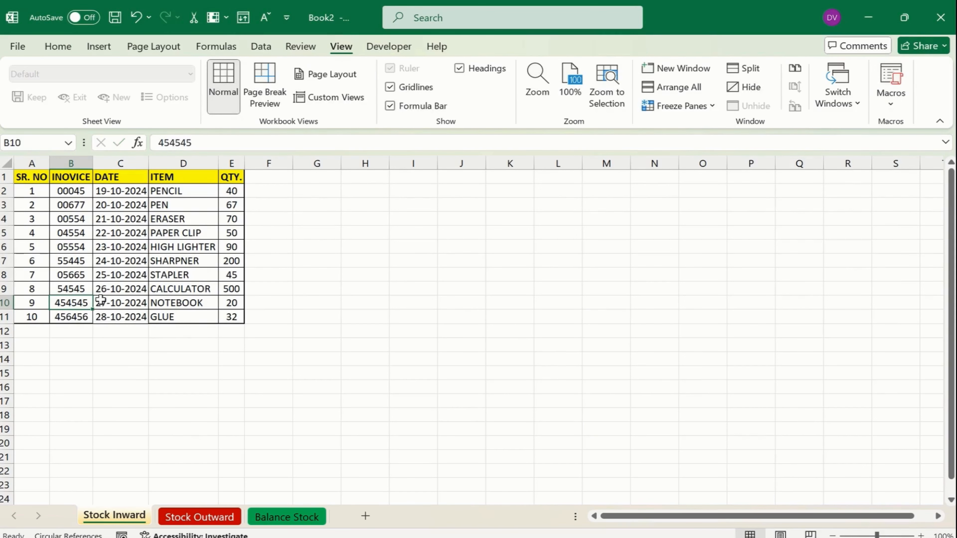
pyautogui.click(118, 276)
pyautogui.click(71, 306)
pyautogui.write('56664')
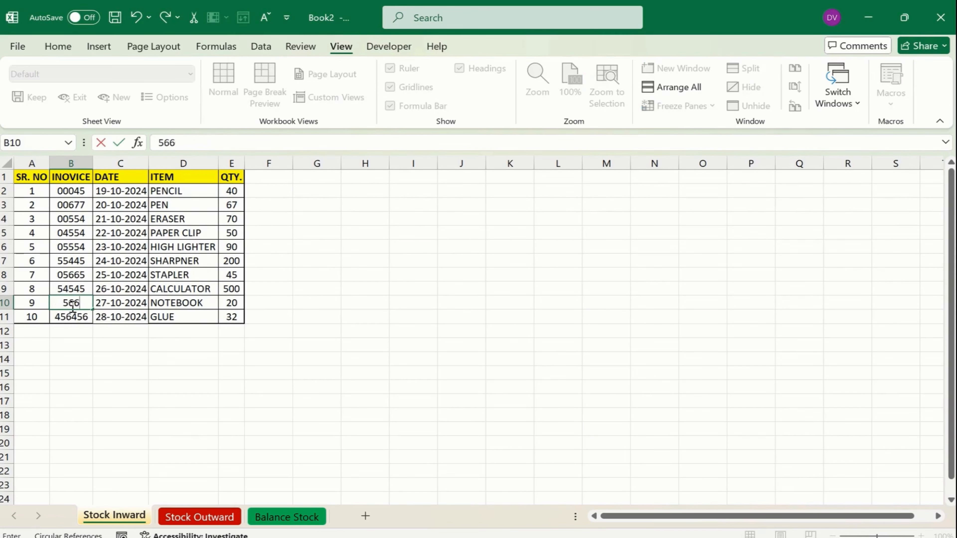
pyautogui.click(75, 316)
pyautogui.write('45454')
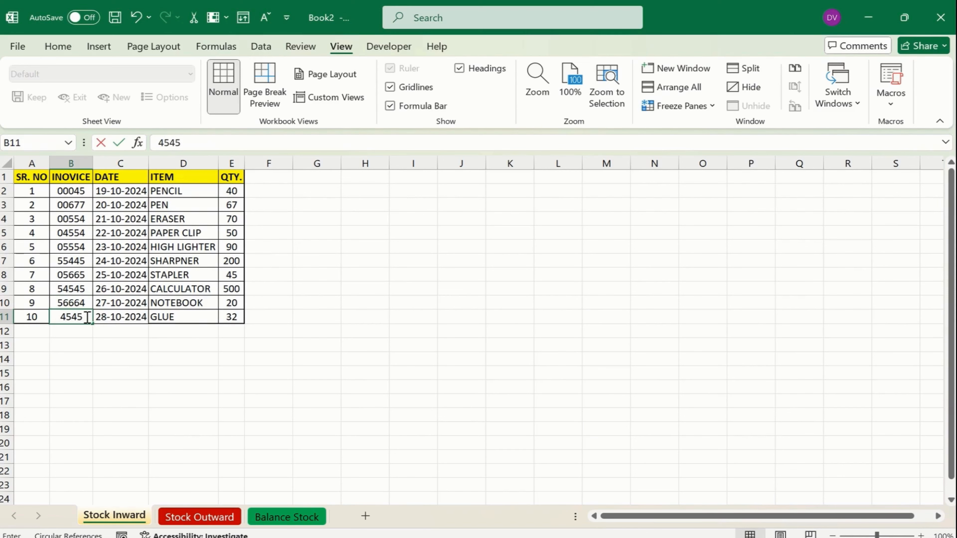
pyautogui.click(77, 287)
# Select the ten dates in the DATE column C2:C11
pyautogui.press('Down')
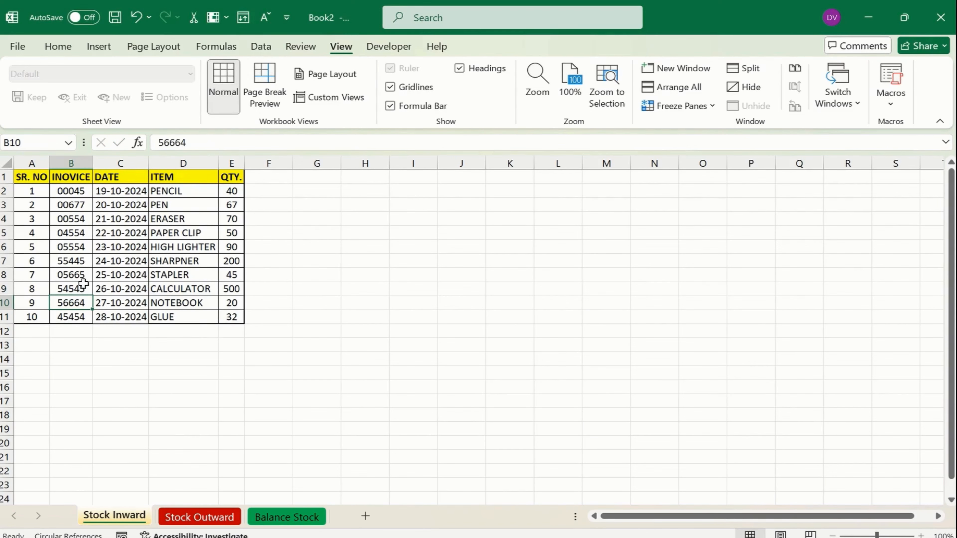
pyautogui.click(126, 274)
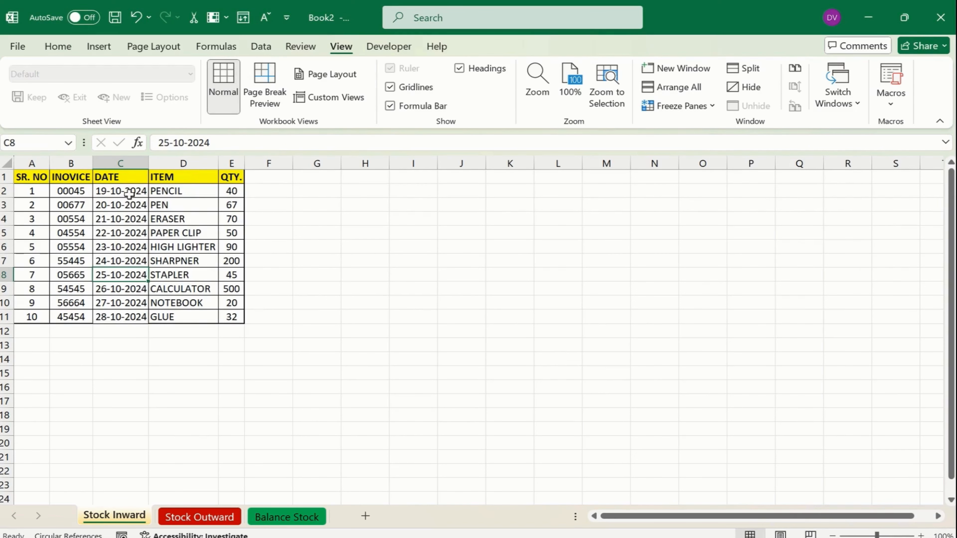
pyautogui.moveTo(128, 192); pyautogui.dragTo(131, 313)
# Copy the ten dates into Stock Outward's DATE column starting at B2 and review the paste options
pyautogui.hotkey('ctrl', 'c')
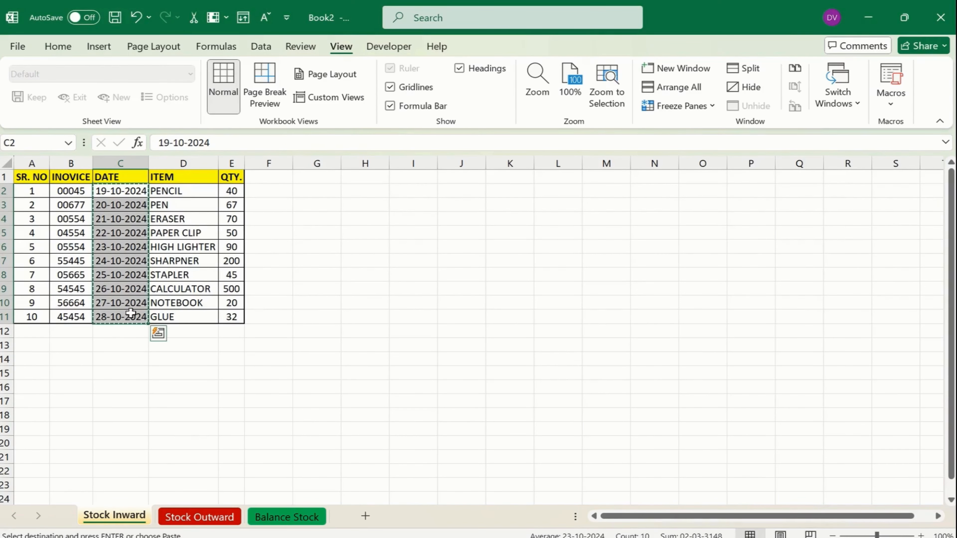
pyautogui.click(212, 516)
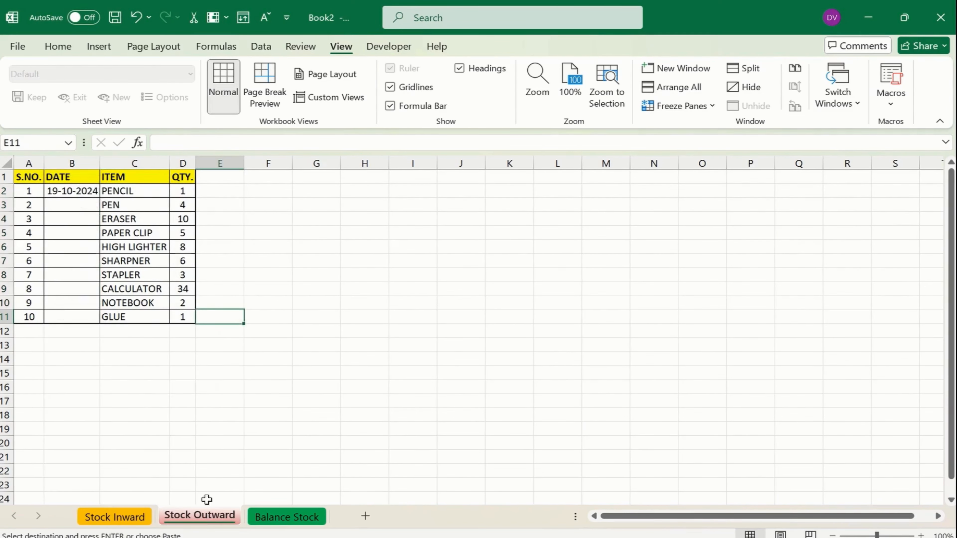
pyautogui.click(84, 195)
pyautogui.hotkey('ctrl', 'v')
pyautogui.click(139, 334)
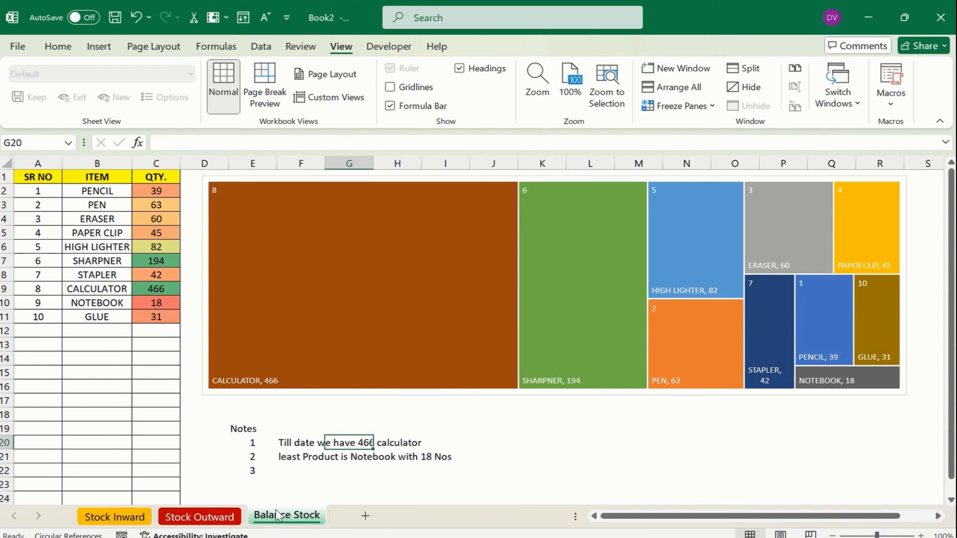
# Check the Balance Stock sheet options without changes, then return to Stock Outward via Stock Inward
pyautogui.rightClick(283, 521)
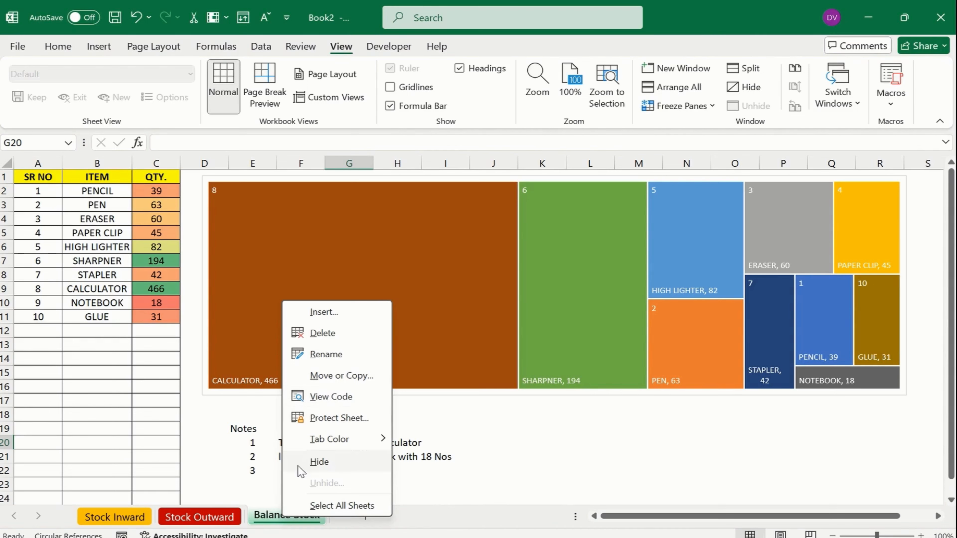
pyautogui.click(259, 521)
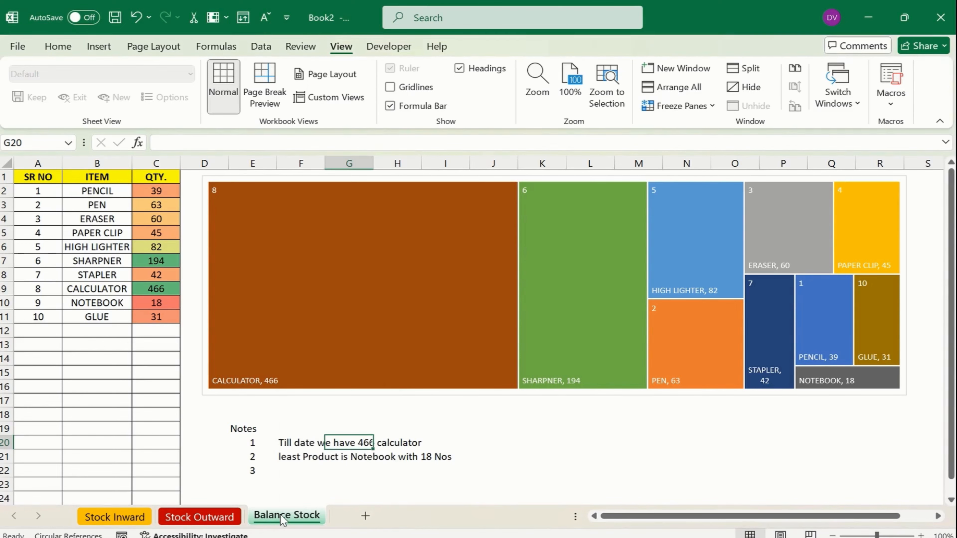
pyautogui.click(107, 515)
pyautogui.click(202, 514)
pyautogui.click(134, 443)
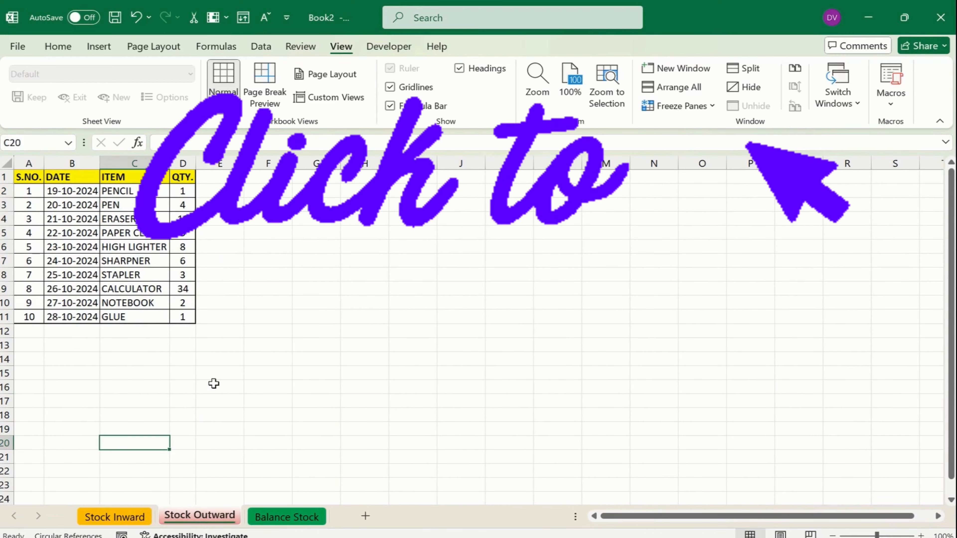